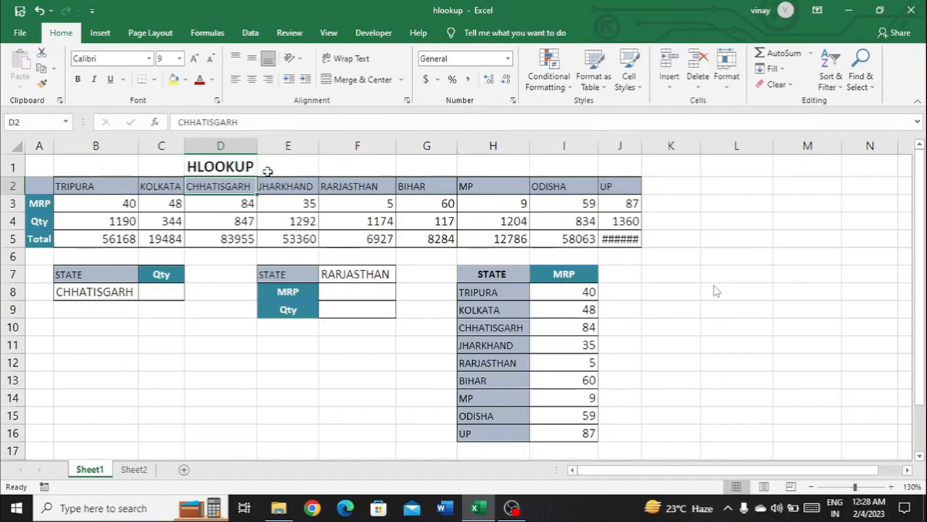
{"action": "left_click", "coordinate": [265, 172]}
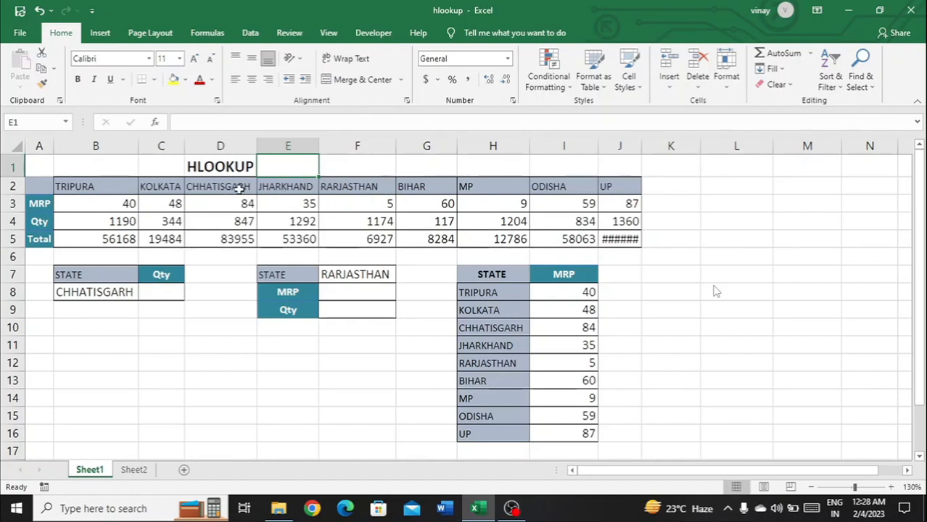
{"action": "left_click", "coordinate": [195, 327]}
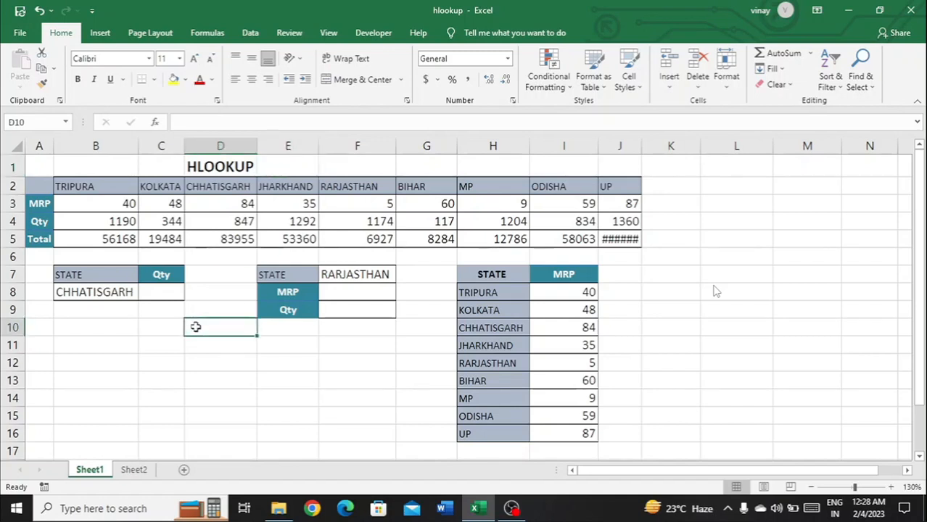
{"action": "type", "text": "VLOOKUP"}
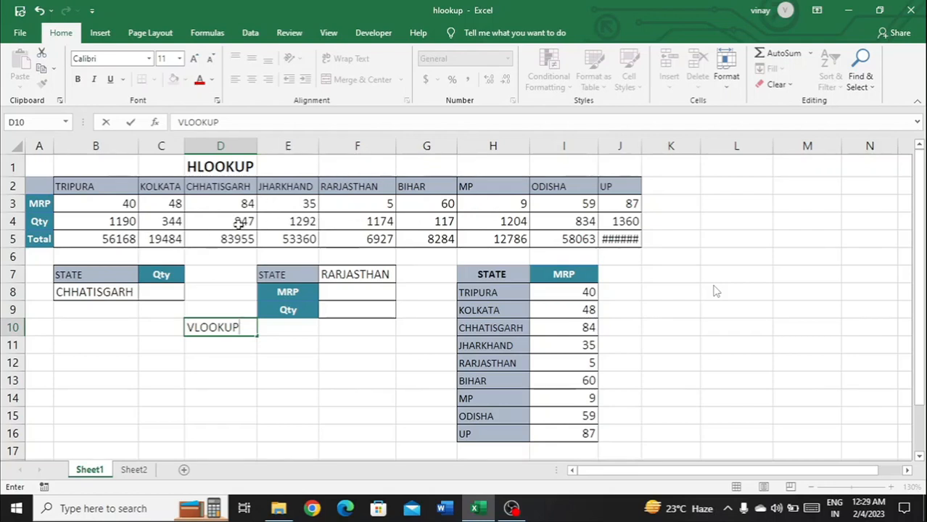
{"action": "key", "text": "BackSpace"}
{"action": "key", "text": "BackSpace"}
{"action": "key", "text": "BackSpace"}
{"action": "key", "text": "BackSpace"}
{"action": "key", "text": "BackSpace"}
{"action": "key", "text": "BackSpace"}
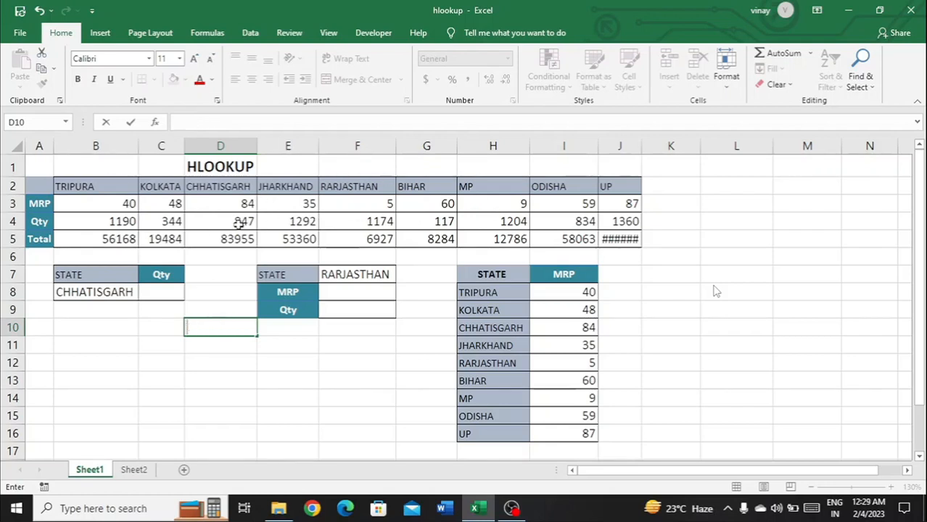
Examine the HLOOKUP table's state headers in row 2, its MRP, Qty and Total rows, and the empty Qty lookup cell
{"action": "left_click", "coordinate": [220, 165]}
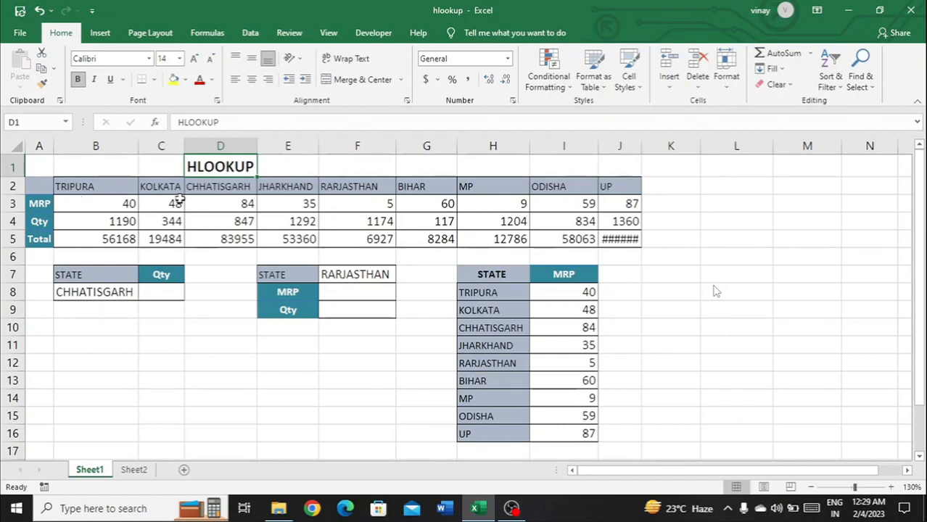
{"action": "left_click", "coordinate": [156, 186]}
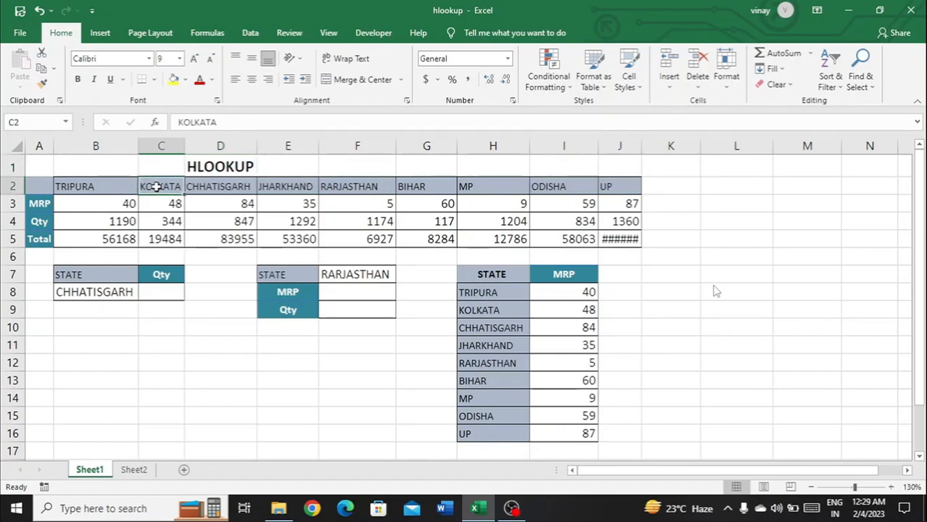
{"action": "key", "text": "Left"}
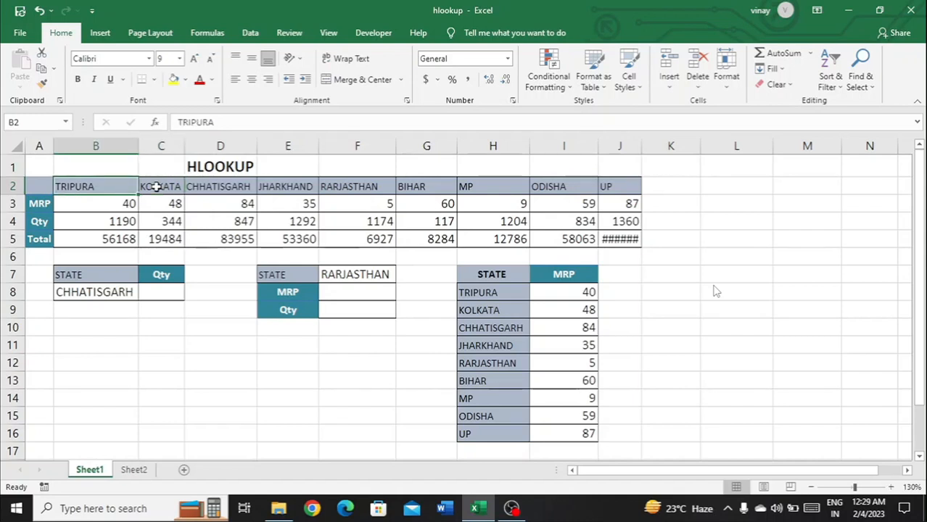
{"action": "key", "text": "ctrl+shift+Right"}
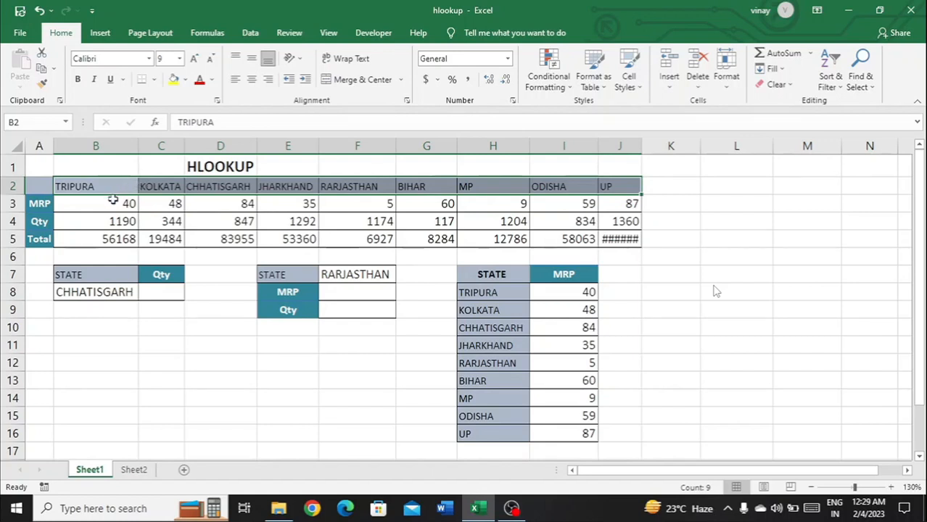
{"action": "left_click", "coordinate": [186, 231]}
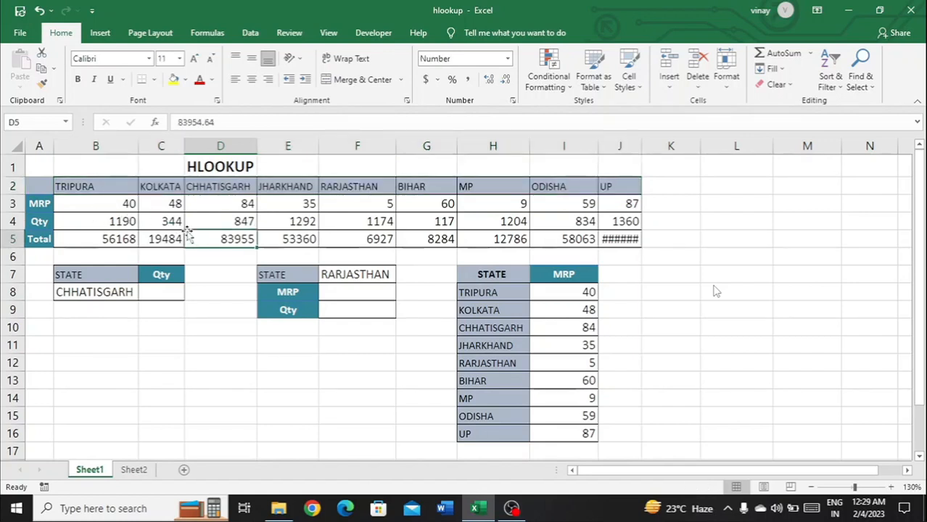
{"action": "left_click", "coordinate": [158, 207]}
{"action": "left_click", "coordinate": [309, 222]}
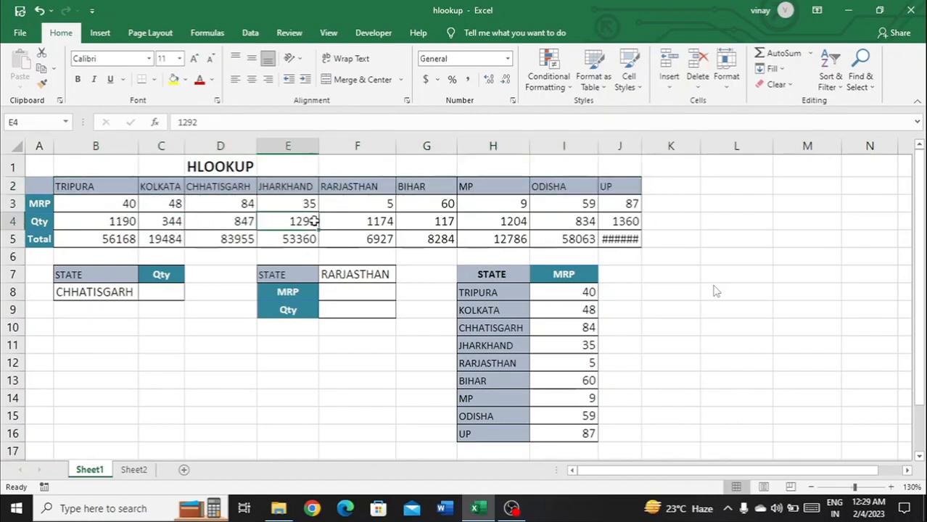
{"action": "left_click", "coordinate": [351, 221]}
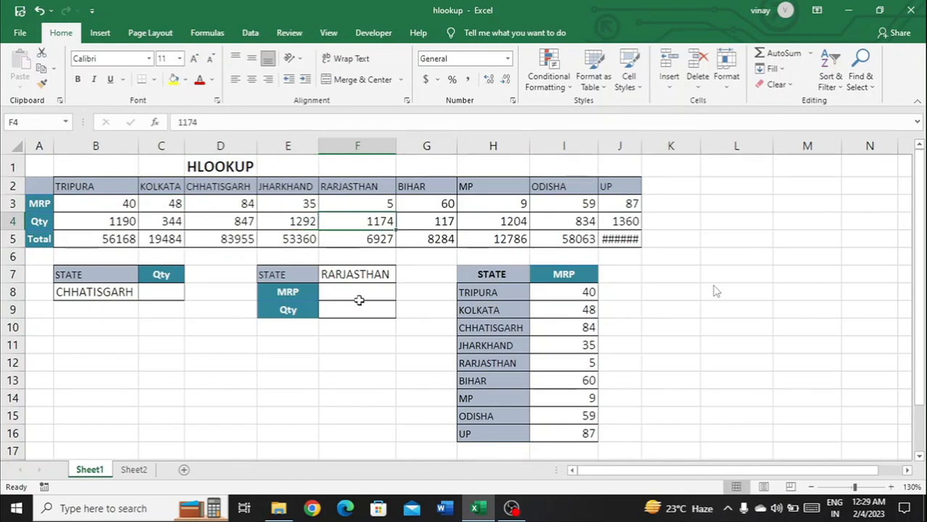
{"action": "left_click", "coordinate": [147, 293]}
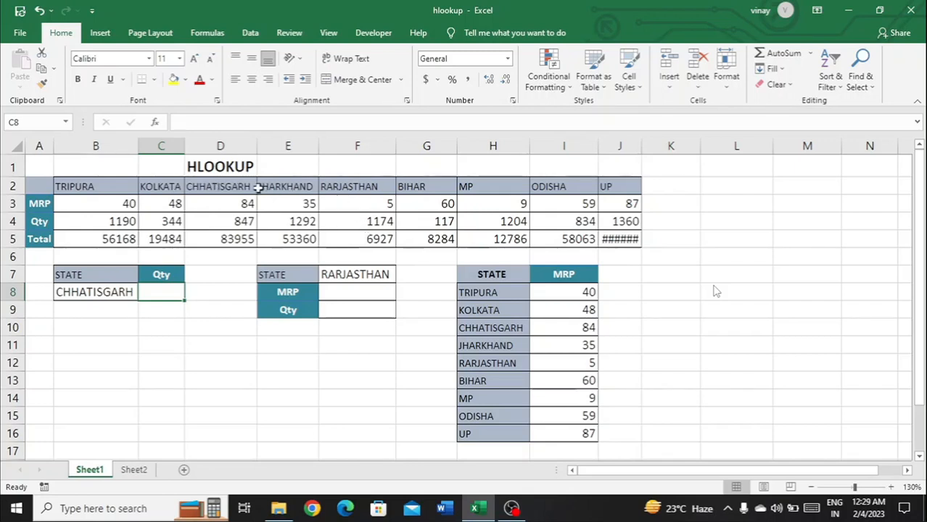
Replace the state in cell B8 with BIHAR, chosen from the cell's list of states
{"action": "left_click", "coordinate": [95, 296]}
{"action": "key", "text": "BackSpace"}
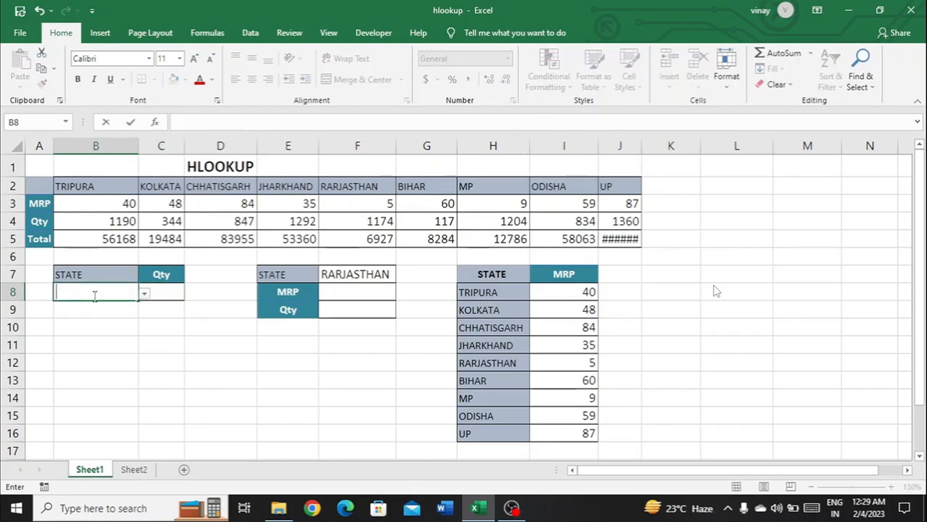
{"action": "left_click", "coordinate": [143, 294]}
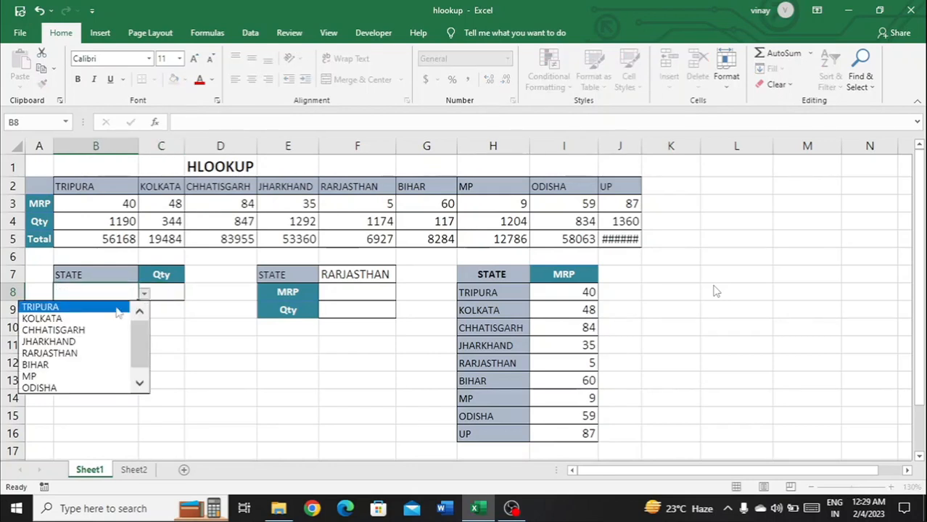
{"action": "left_click", "coordinate": [81, 308]}
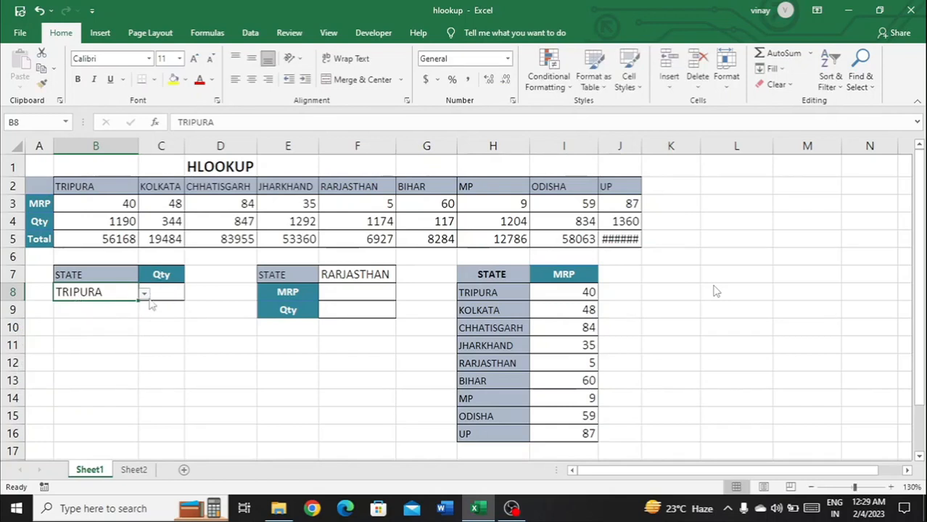
{"action": "left_click", "coordinate": [145, 295]}
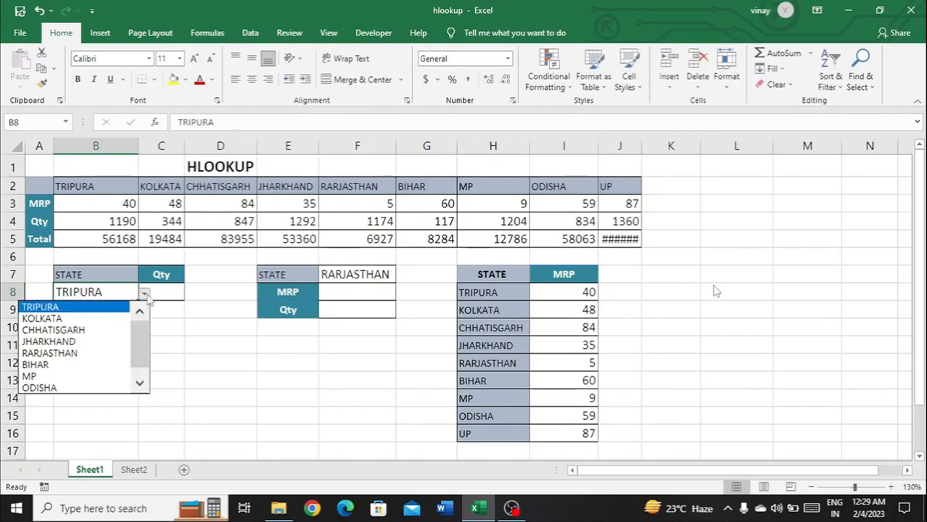
{"action": "left_click", "coordinate": [65, 367]}
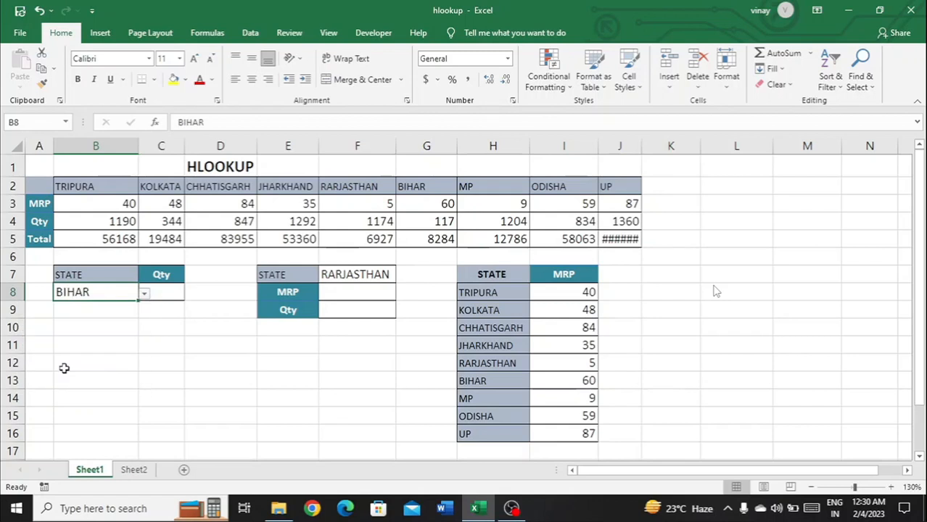
Begin an HLOOKUP formula in the Qty cell C8, using the state in B8 as the lookup value
{"action": "left_click", "coordinate": [166, 290]}
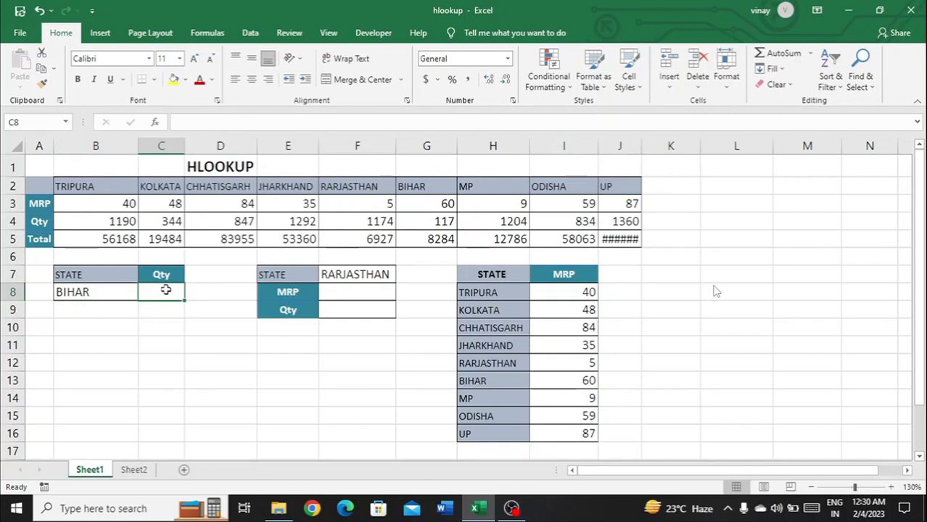
{"action": "type", "text": "="}
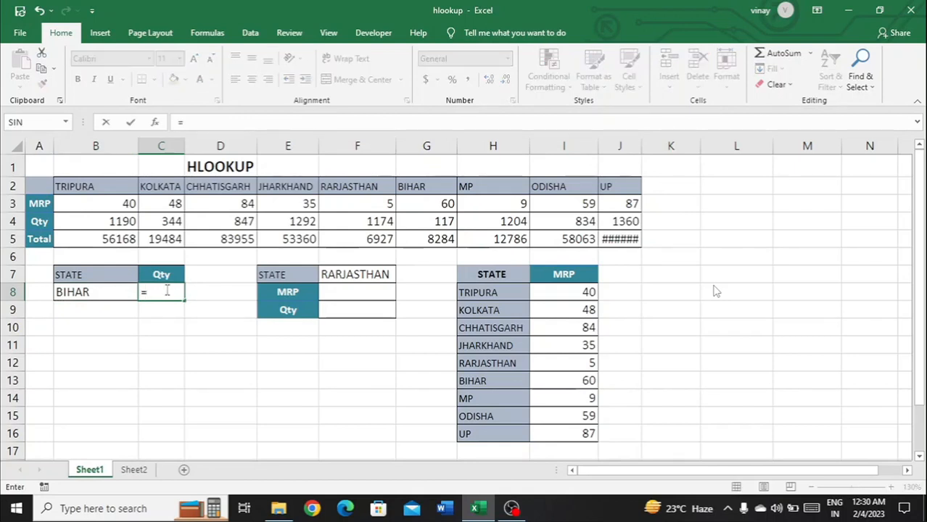
{"action": "type", "text": "h"}
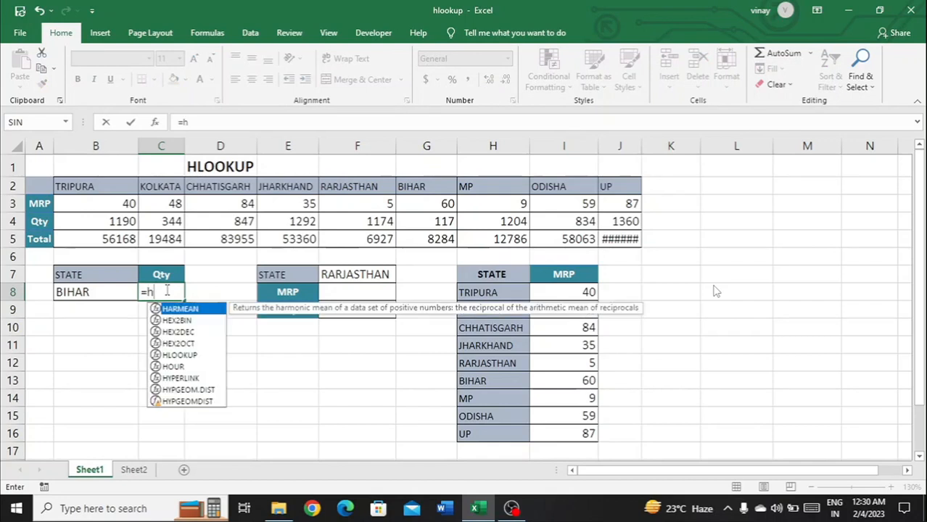
{"action": "type", "text": "lookup"}
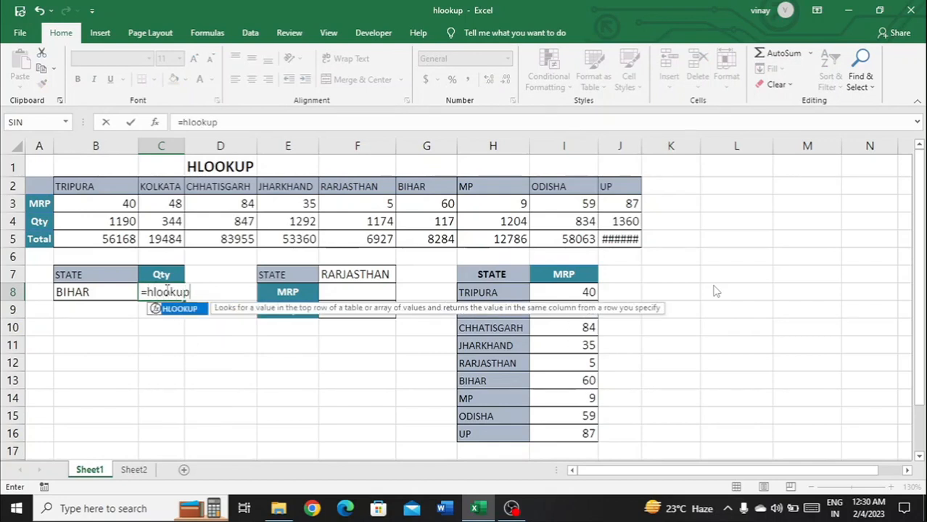
{"action": "key", "text": "Tab"}
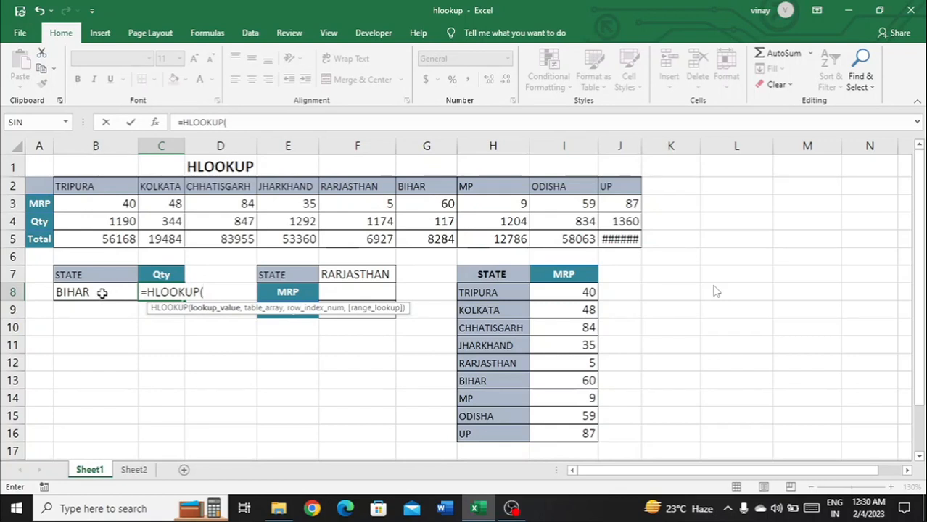
{"action": "left_click", "coordinate": [95, 187]}
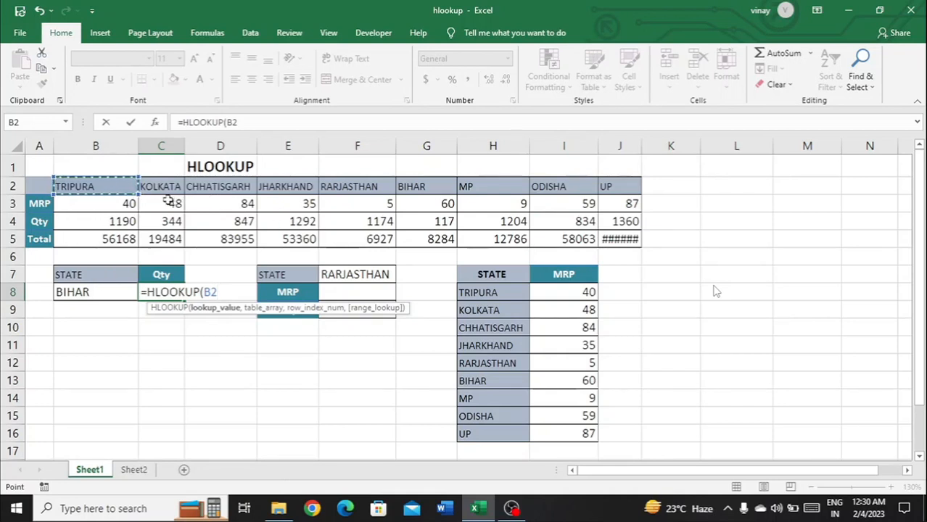
{"action": "left_click", "coordinate": [107, 297]}
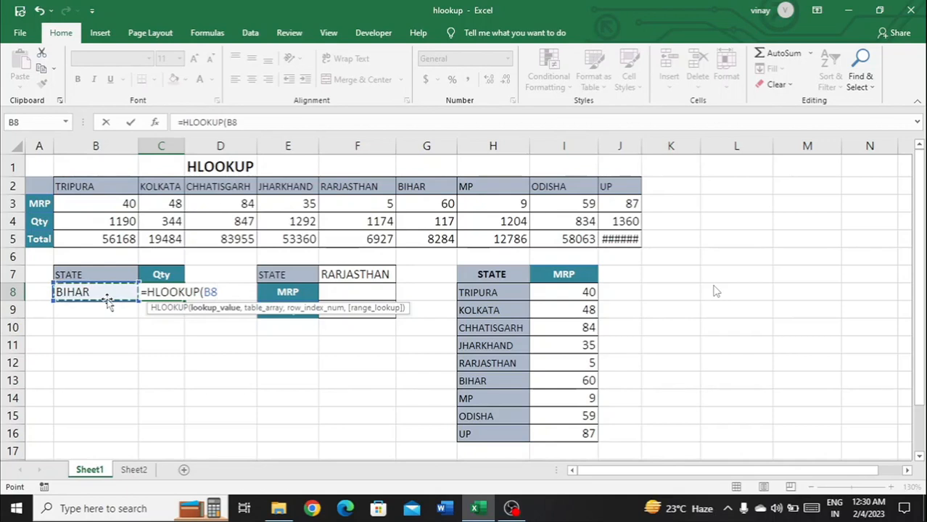
{"action": "type", "text": ","}
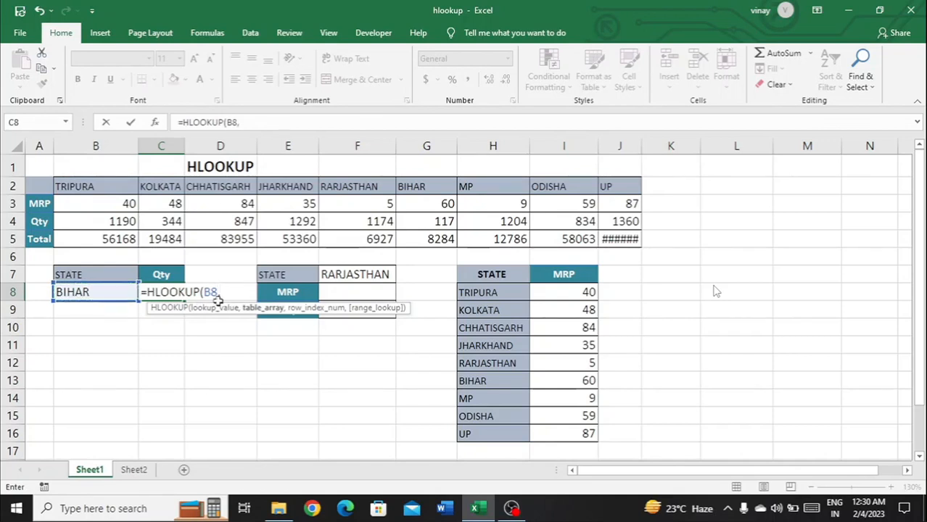
Complete the C8 formula with the absolute table range $A$2:$J$5, row index 3 and exact match 0, and check it against BIHAR's Qty
{"action": "left_click", "coordinate": [40, 188]}
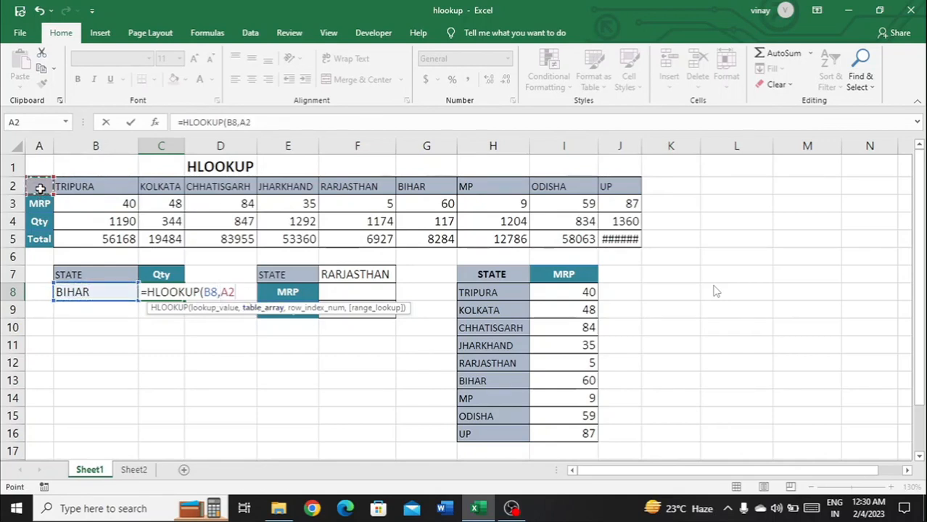
{"action": "left_click_drag", "start_coordinate": [41, 188], "coordinate": [624, 241]}
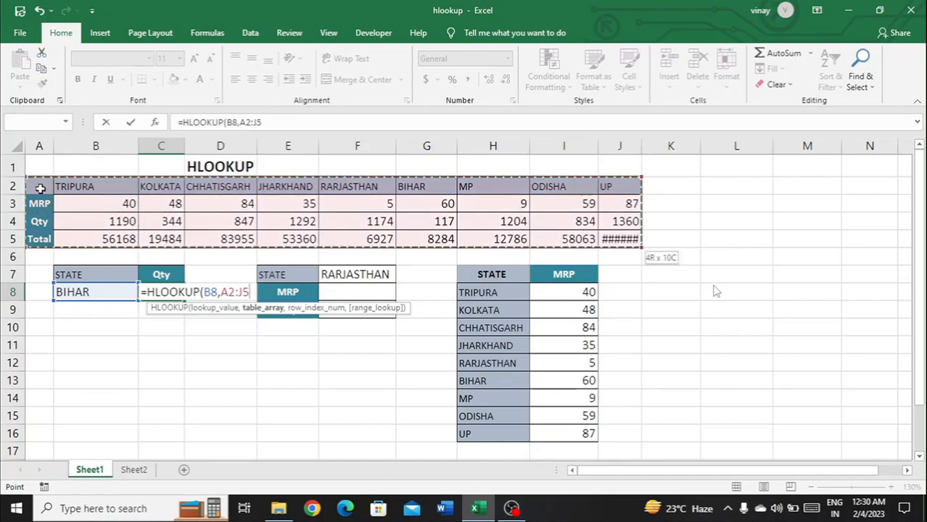
{"action": "key", "text": "F4"}
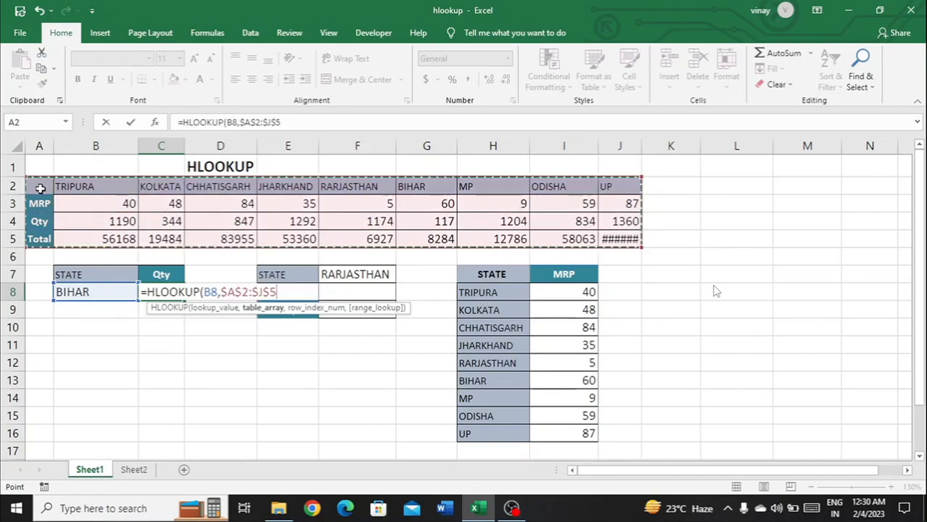
{"action": "type", "text": ","}
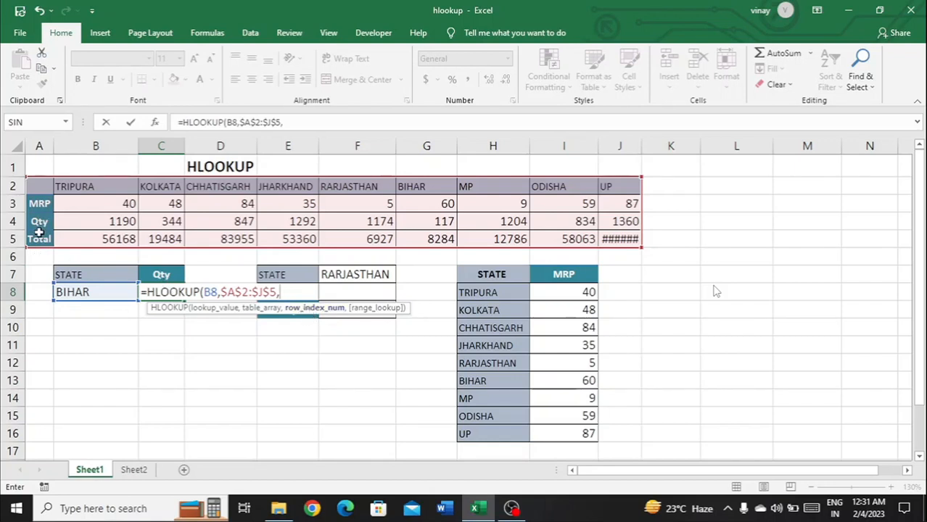
{"action": "type", "text": ",0)"}
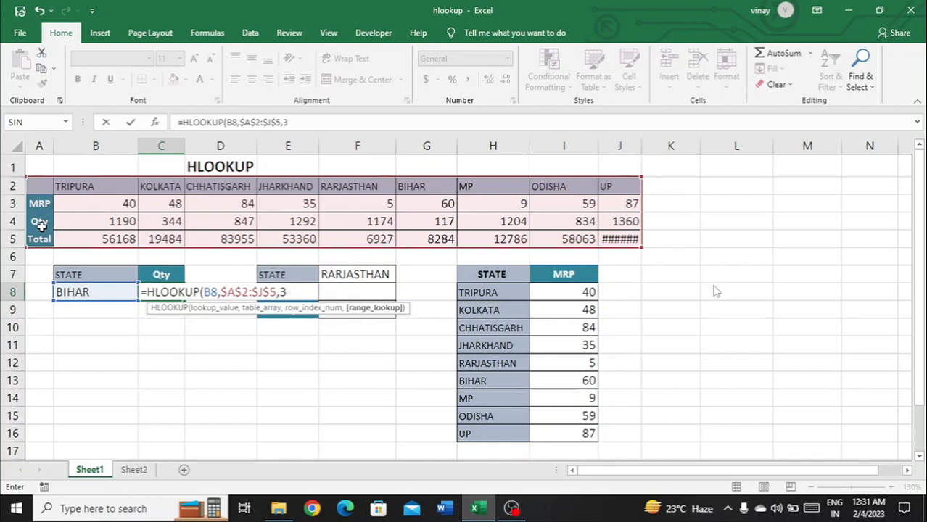
{"action": "key", "text": "Return"}
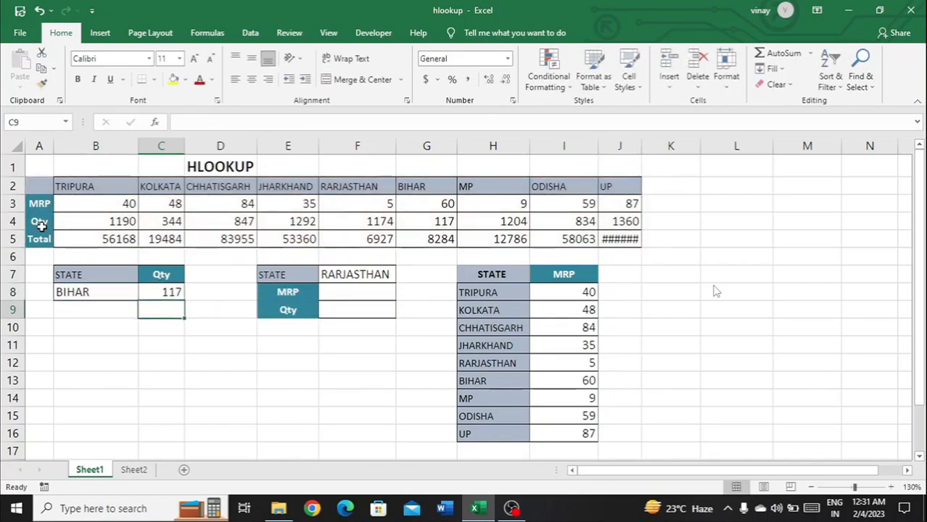
{"action": "key", "text": "Up"}
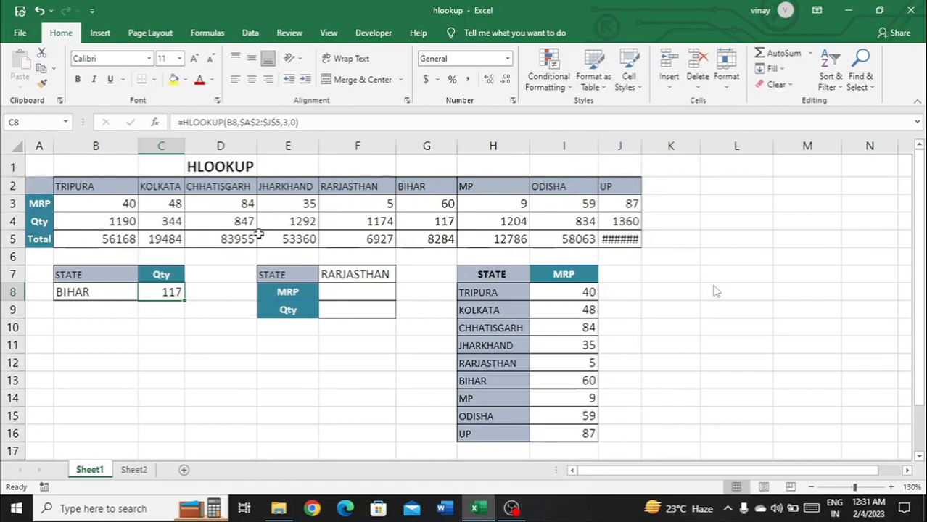
{"action": "left_click", "coordinate": [420, 225]}
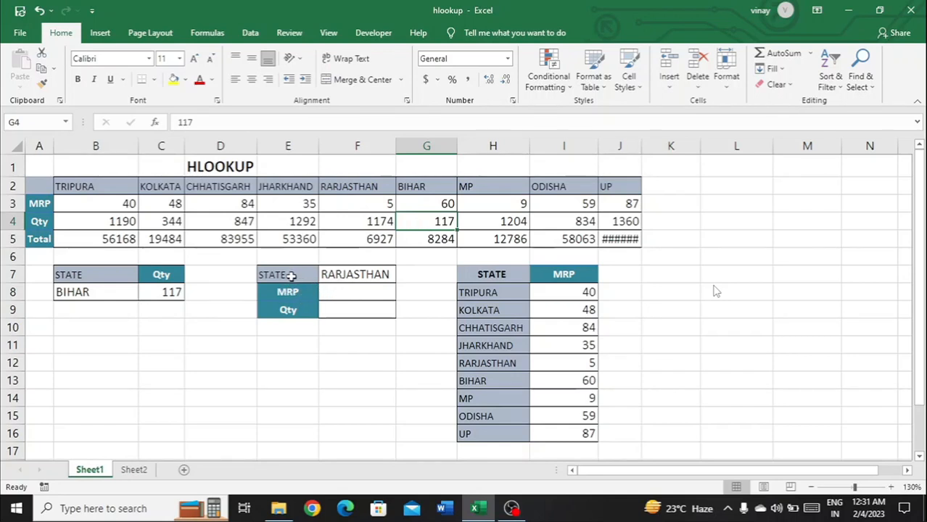
Begin an HLOOKUP formula in the MRP cell F8, using the state in F7 as the lookup value
{"action": "left_click", "coordinate": [352, 297]}
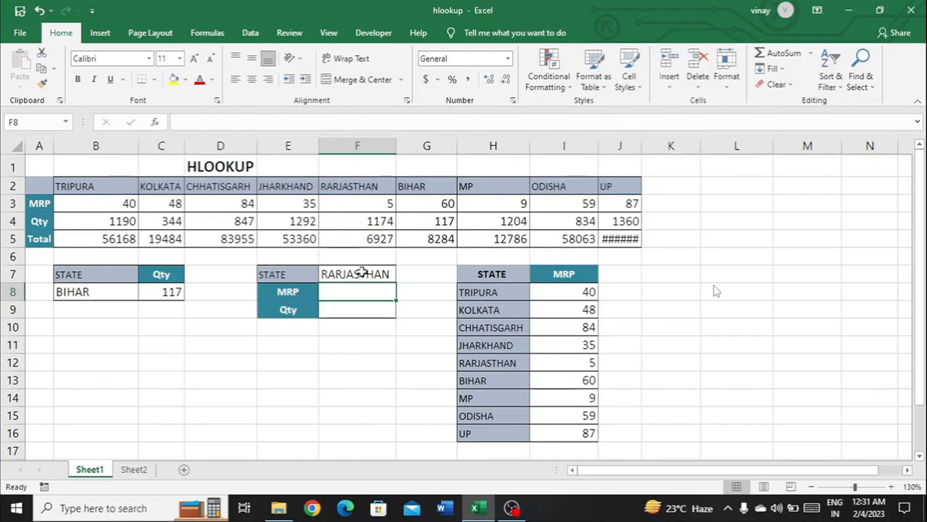
{"action": "type", "text": "=hlookup"}
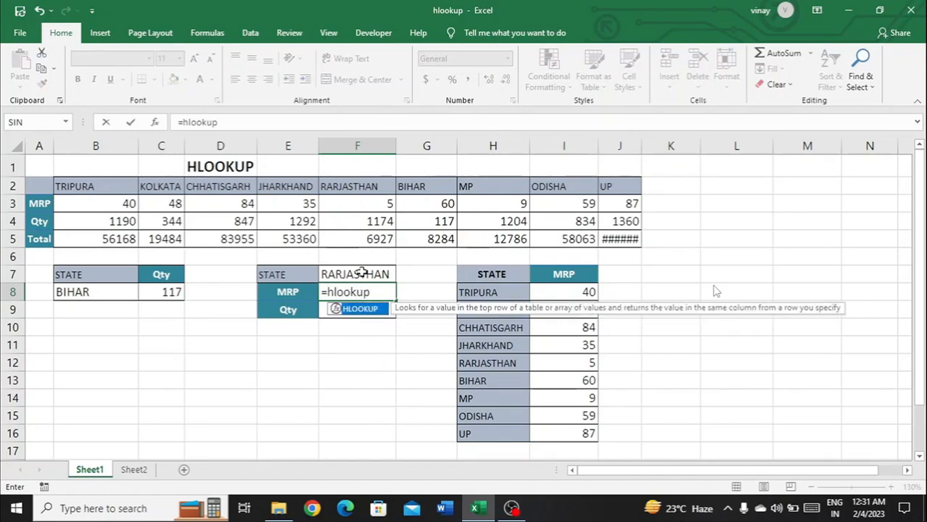
{"action": "key", "text": "Tab"}
{"action": "left_click", "coordinate": [361, 273]}
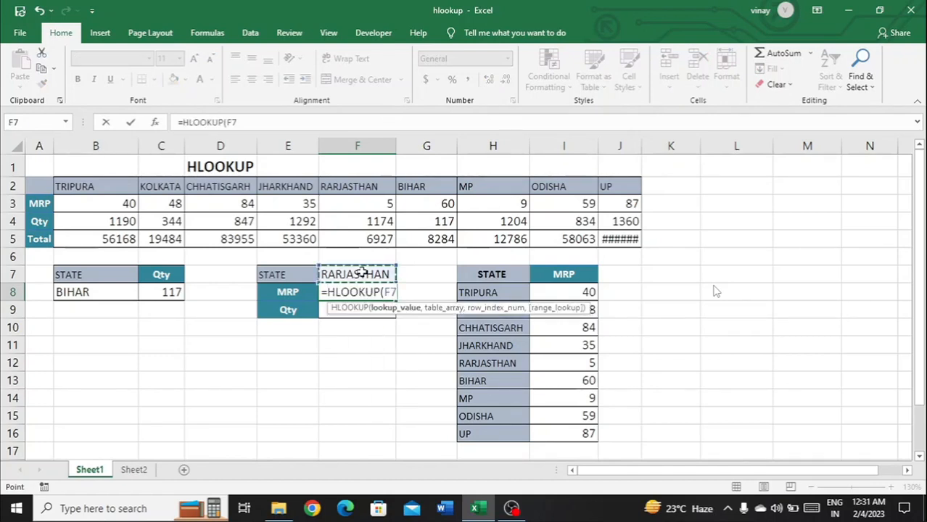
{"action": "key", "text": "Left"}
{"action": "key", "text": "Right"}
{"action": "type", "text": ","}
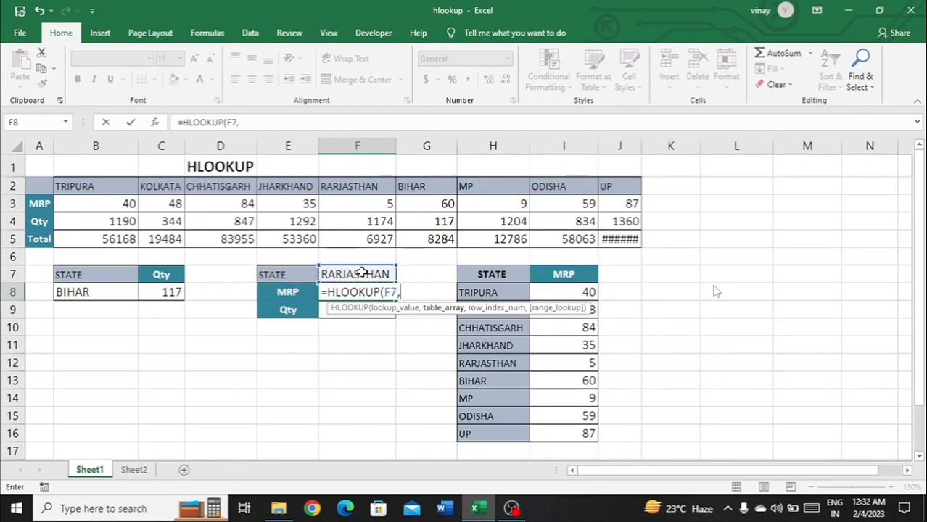
Complete the F8 formula with table range A2:J5, row index 2 and exact match 0
{"action": "left_click", "coordinate": [51, 187]}
{"action": "left_click_drag", "start_coordinate": [51, 187], "coordinate": [631, 240]}
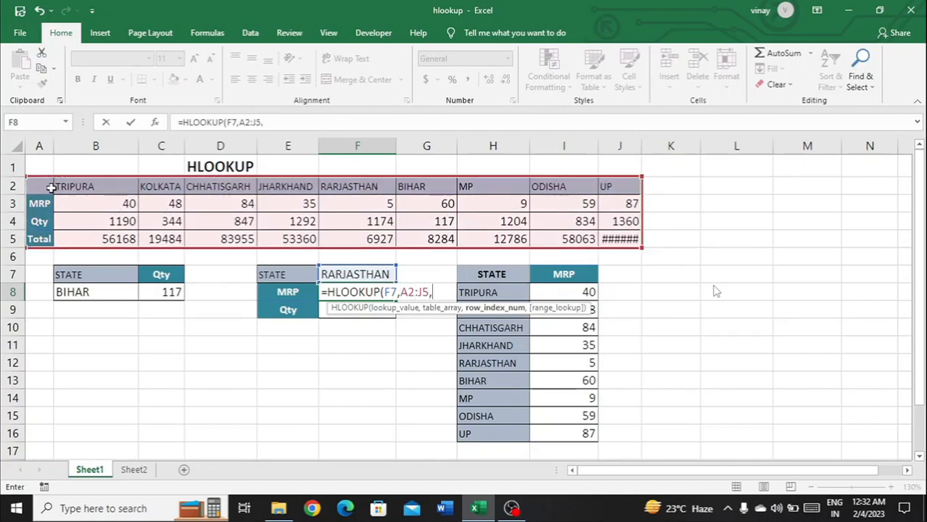
{"action": "type", "text": ","}
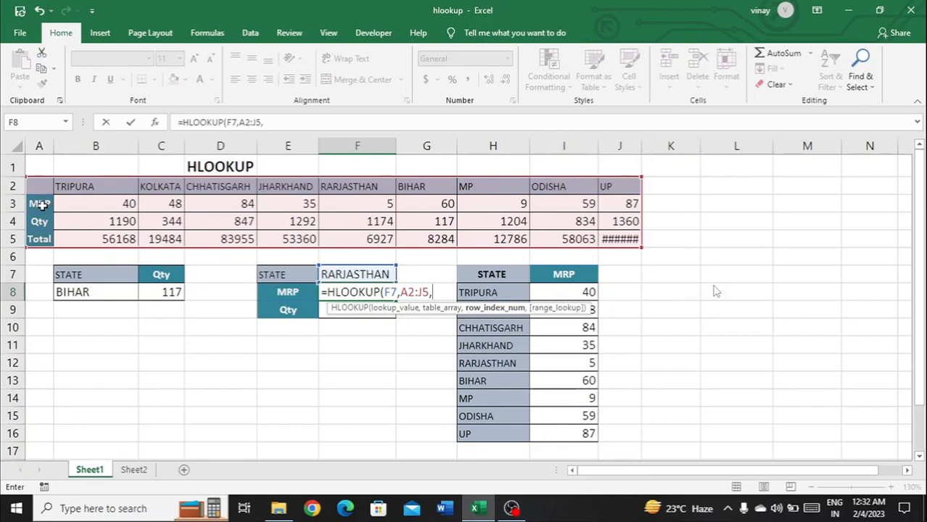
{"action": "type", "text": "2"}
{"action": "type", "text": ",0)"}
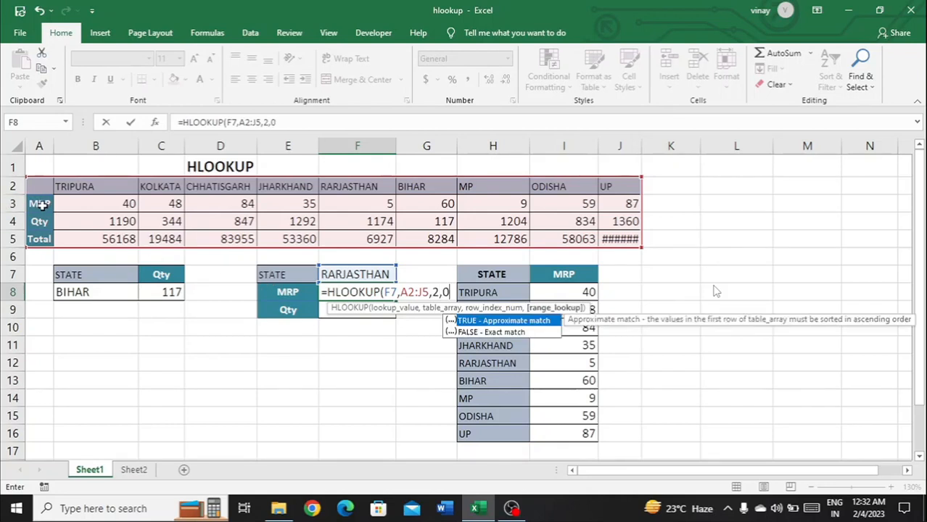
{"action": "key", "text": "Left"}
{"action": "key", "text": "Left"}
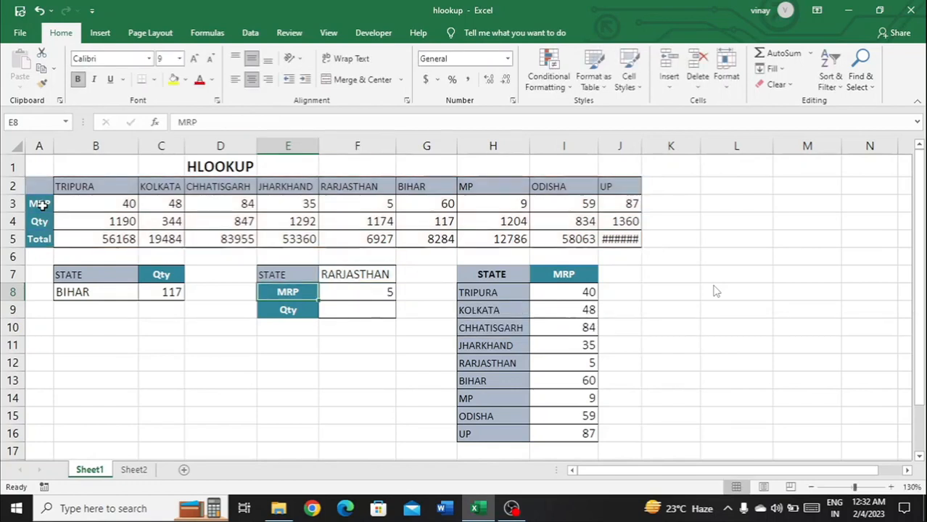
{"action": "key", "text": "Right"}
{"action": "key", "text": "Right"}
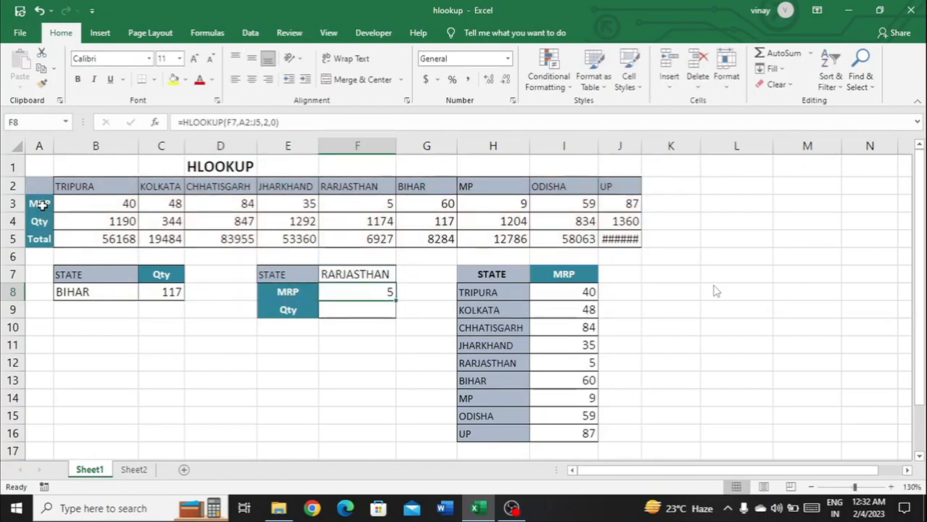
Make the references in the F8 formula absolute: table range $A$2:$J$5 and lookup value $F$7
{"action": "key", "text": "F2"}
{"action": "key", "text": "Left"}
{"action": "key", "text": "Left"}
{"action": "key", "text": "Left"}
{"action": "key", "text": "Left"}
{"action": "key", "text": "Left"}
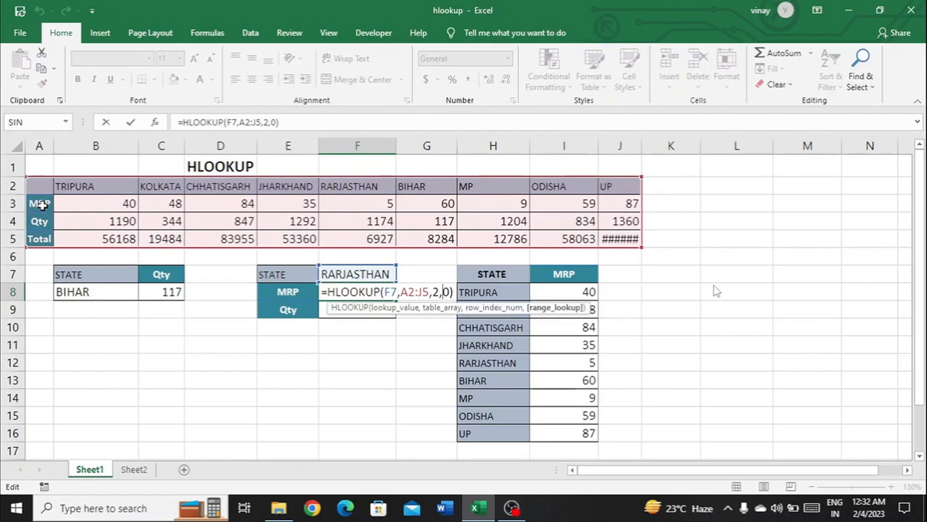
{"action": "key", "text": "shift+Left"}
{"action": "key", "text": "shift+Left"}
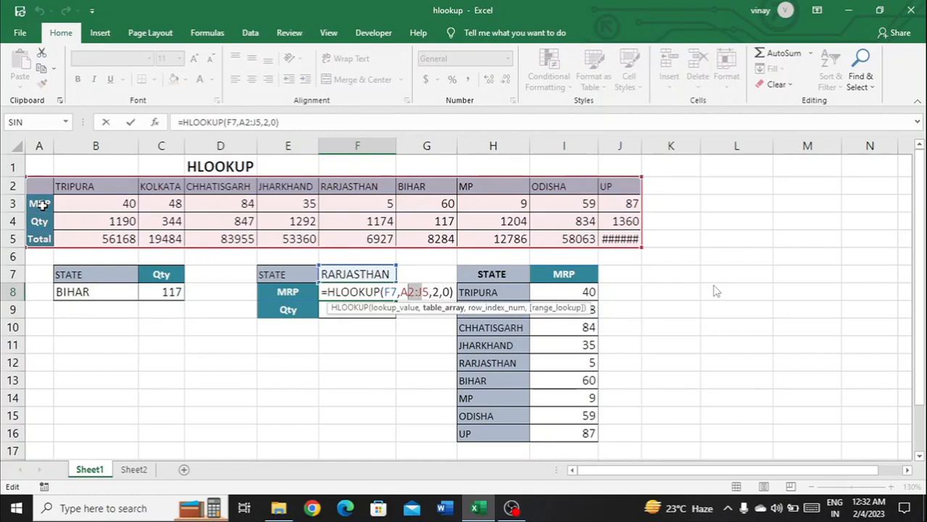
{"action": "key", "text": "F4"}
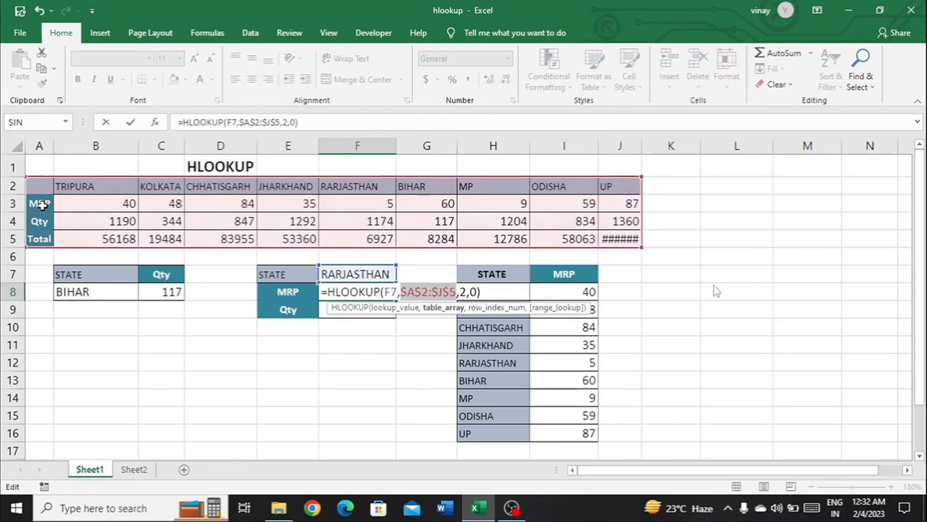
{"action": "key", "text": "Left"}
{"action": "key", "text": "Left"}
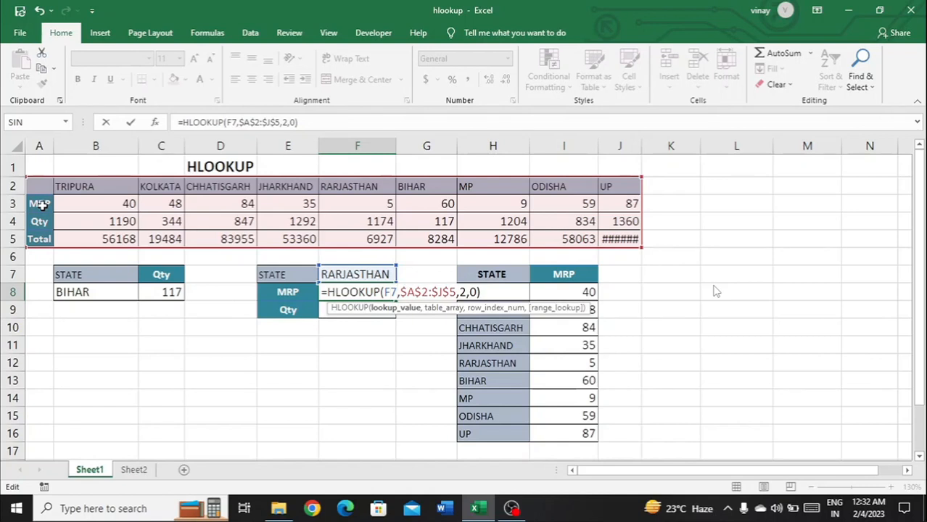
{"action": "key", "text": "F4"}
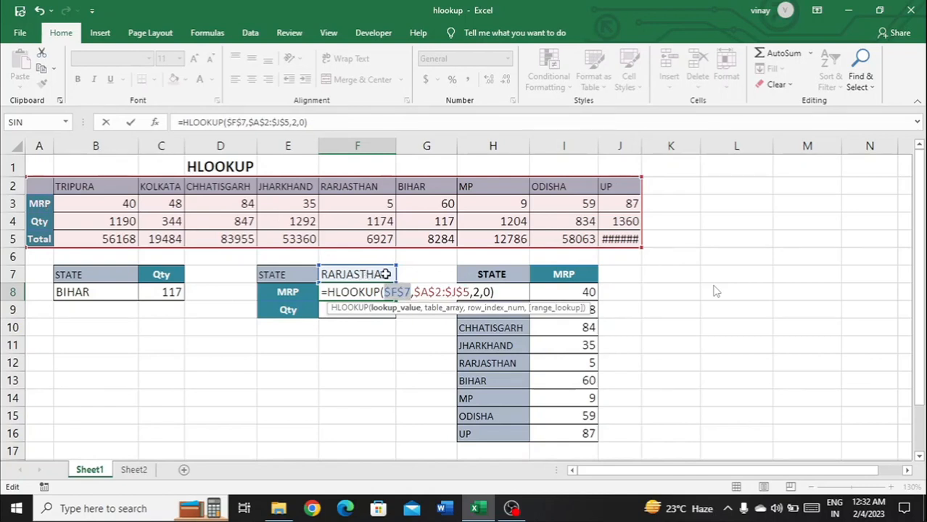
Replace the fixed row index in the F8 formula with a ROWS function
{"action": "left_click", "coordinate": [479, 291]}
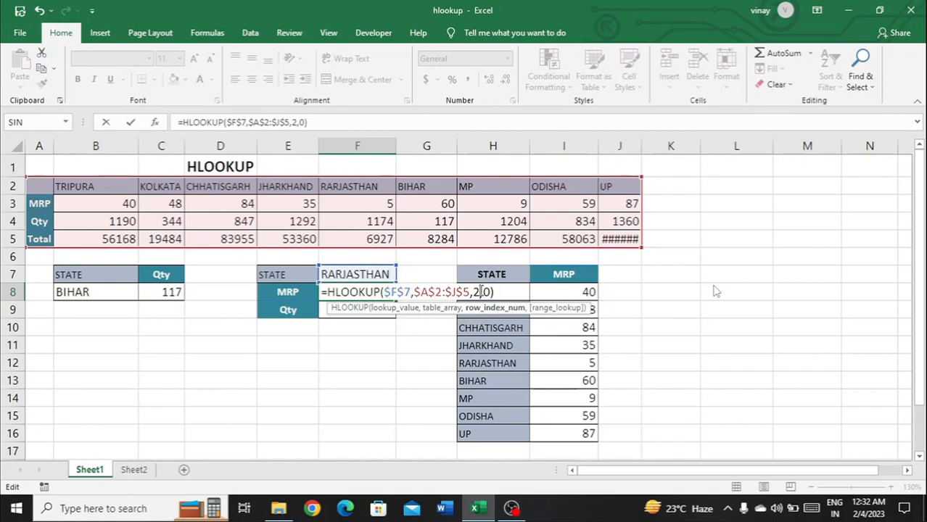
{"action": "key", "text": "BackSpace"}
{"action": "left_click", "coordinate": [666, 308]}
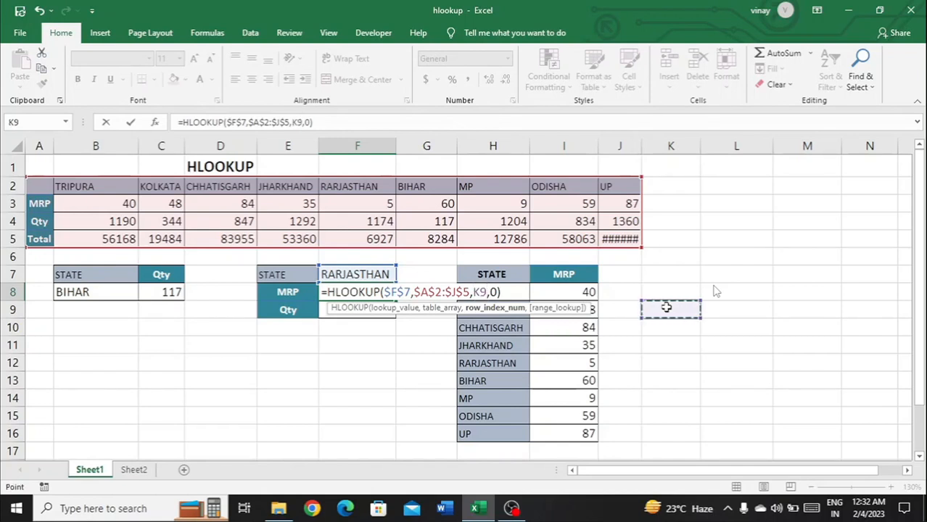
{"action": "key", "text": "BackSpace"}
{"action": "key", "text": "BackSpace"}
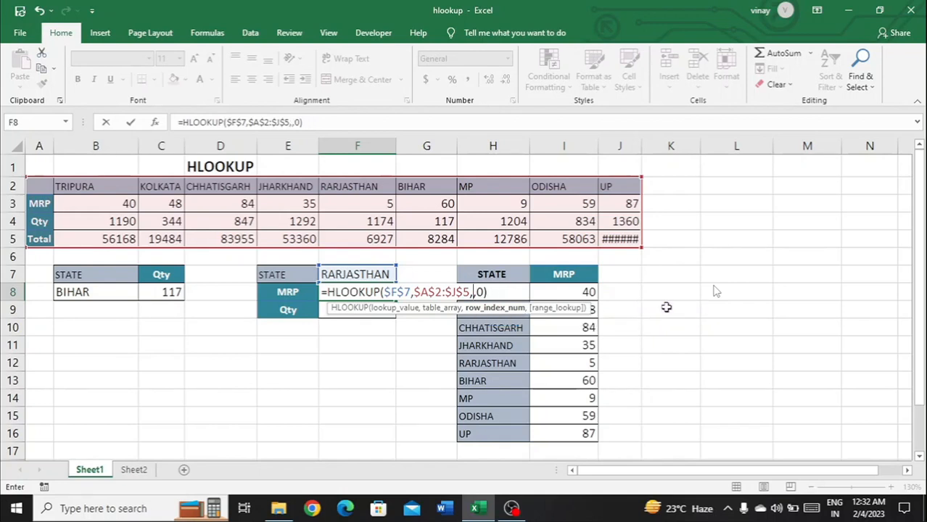
{"action": "type", "text": "ro"}
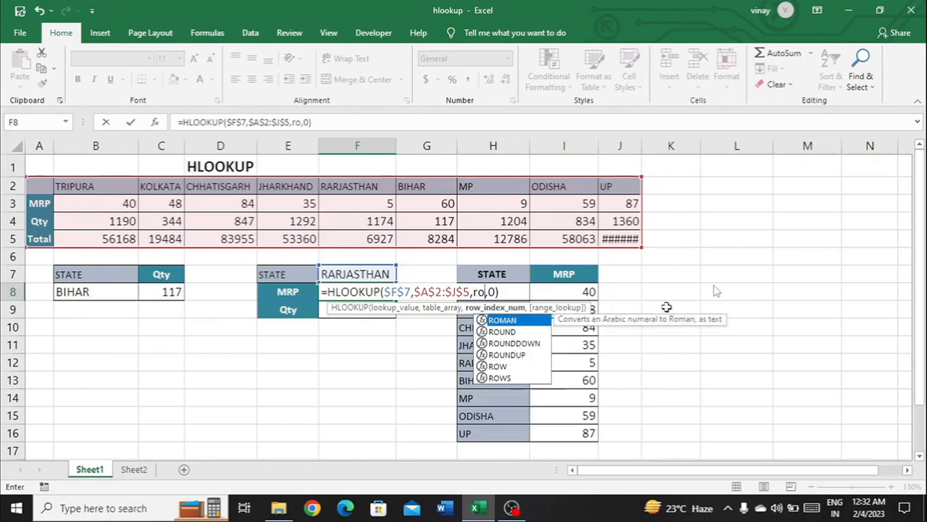
{"action": "type", "text": "ws"}
{"action": "key", "text": "Tab"}
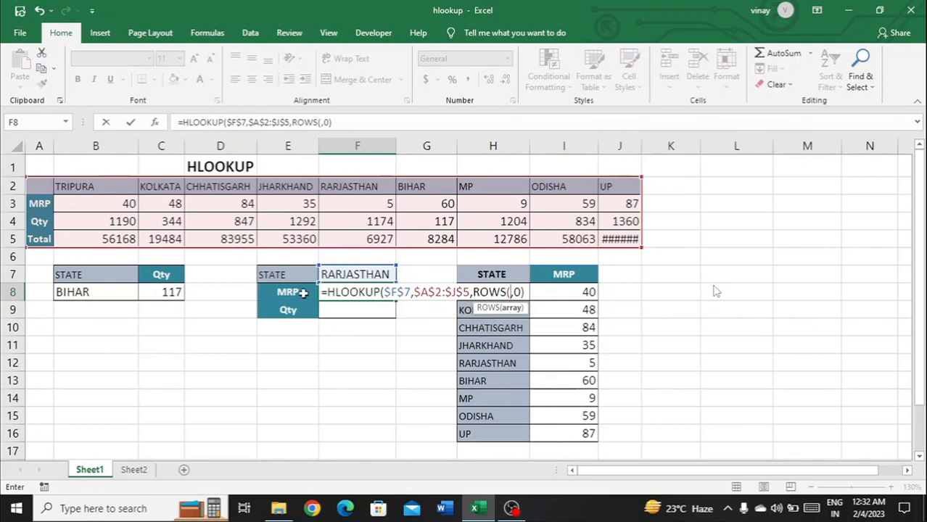
Set the ROWS array in the F8 formula to $E$8:E8, with only the starting cell absolute
{"action": "left_click", "coordinate": [302, 292]}
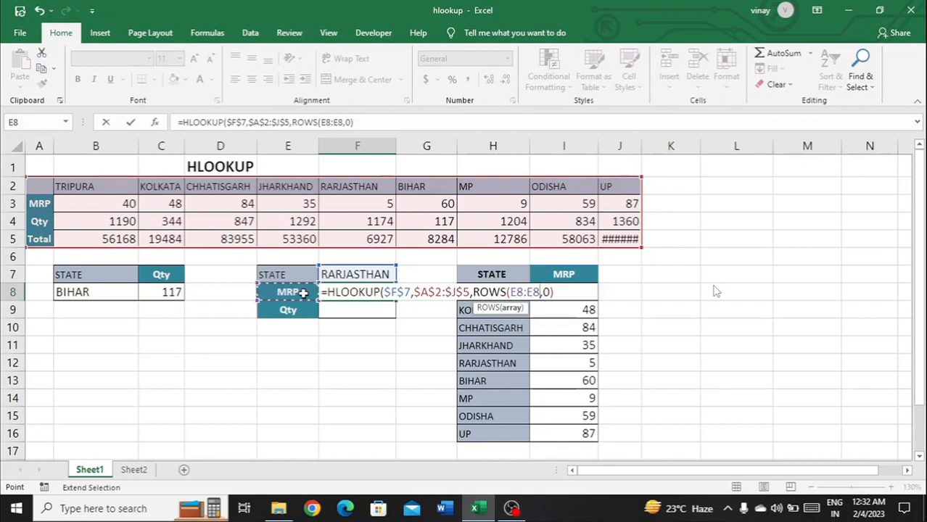
{"action": "key", "text": "shift+Left"}
{"action": "key", "text": "shift+Left"}
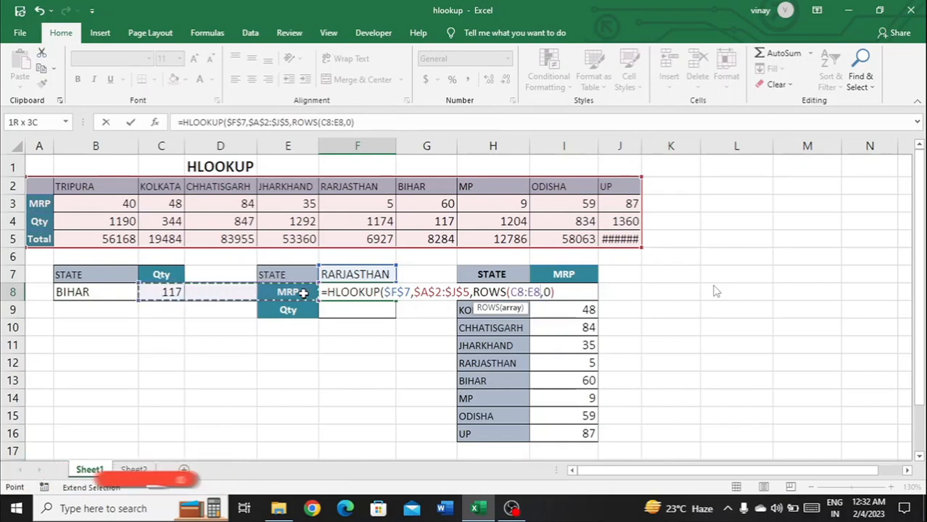
{"action": "key", "text": "Right"}
{"action": "key", "text": "Right"}
{"action": "key", "text": "Right"}
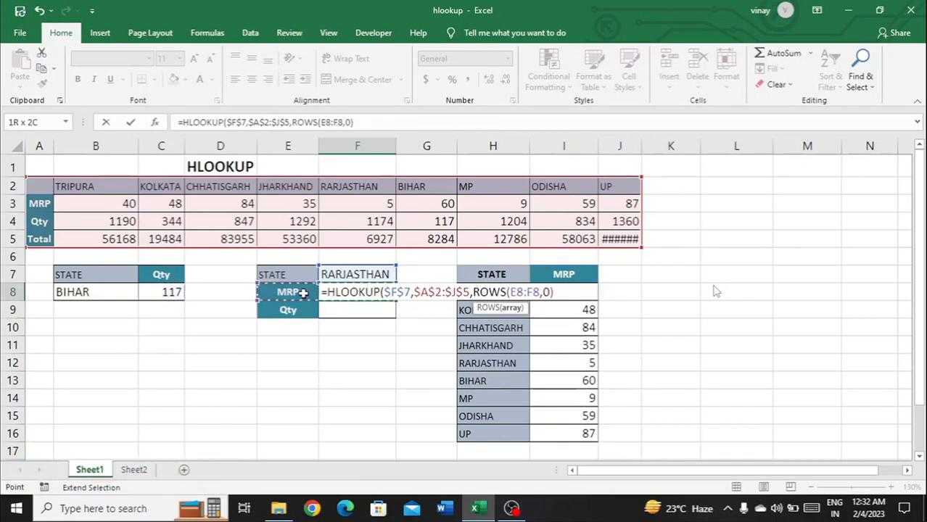
{"action": "key", "text": "Left"}
{"action": "key", "text": "F2"}
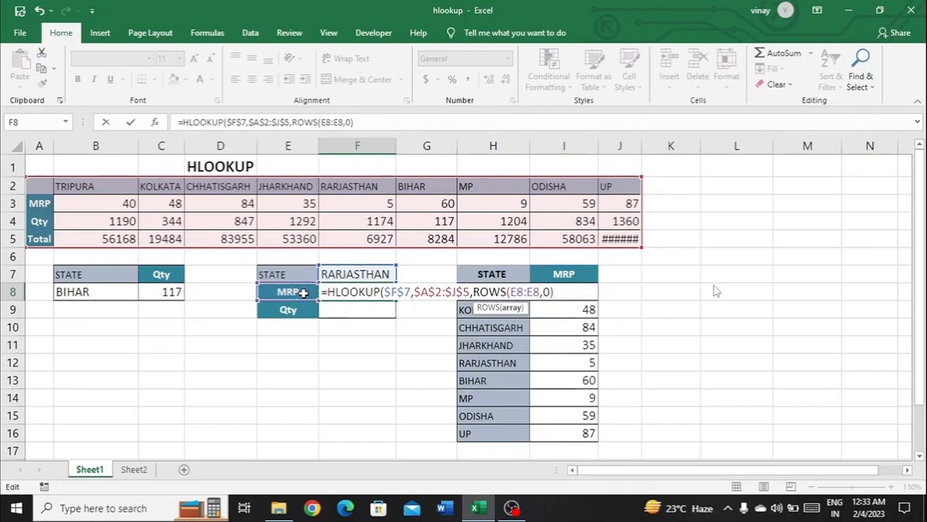
{"action": "key", "text": "F4"}
{"action": "key", "text": "Right"}
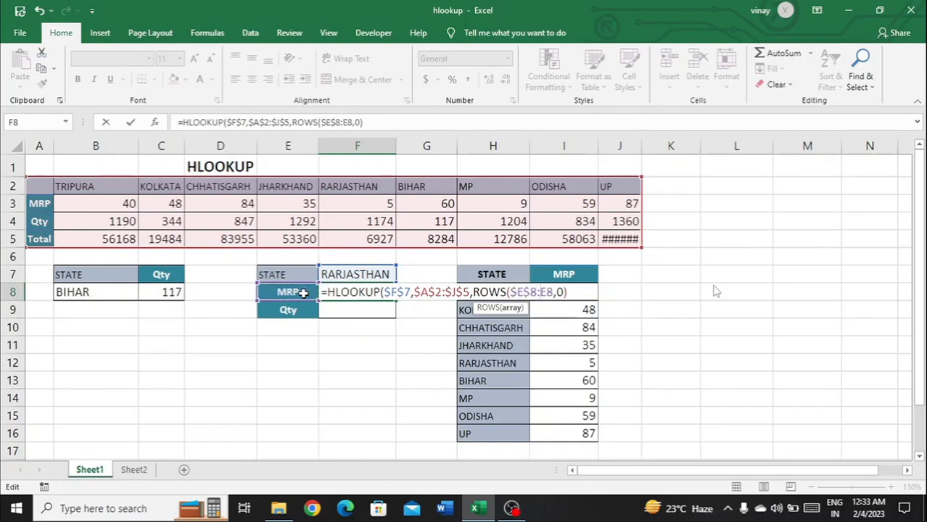
Enter the F8 formula with the ROWS function closed before the exact-match argument 0
{"action": "key", "text": "Return"}
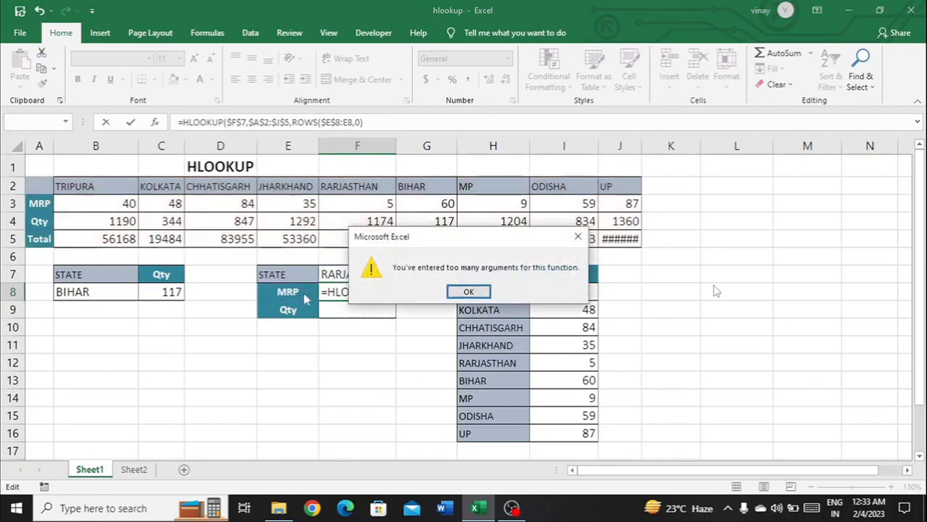
{"action": "key", "text": "Return"}
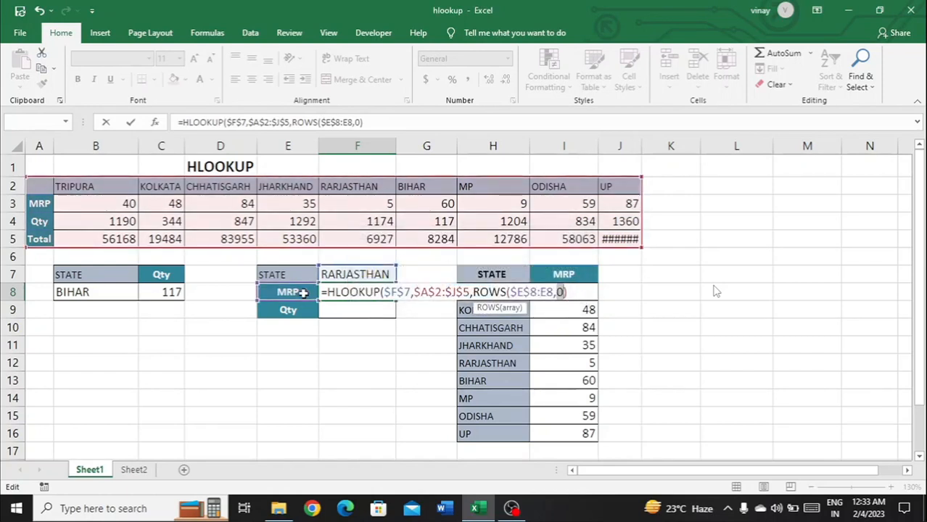
{"action": "key", "text": "Left"}
{"action": "key", "text": "Left"}
{"action": "type", "text": ")"}
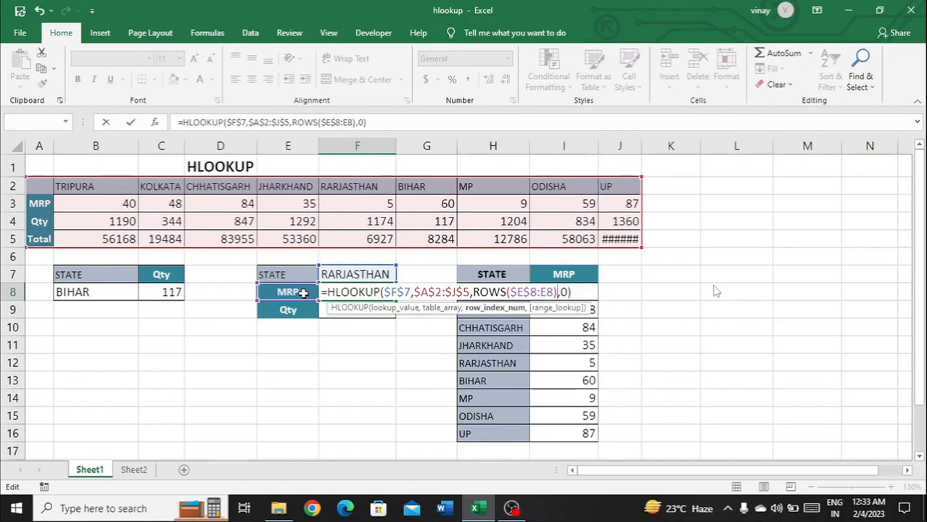
{"action": "key", "text": "Return"}
{"action": "key", "text": "Up"}
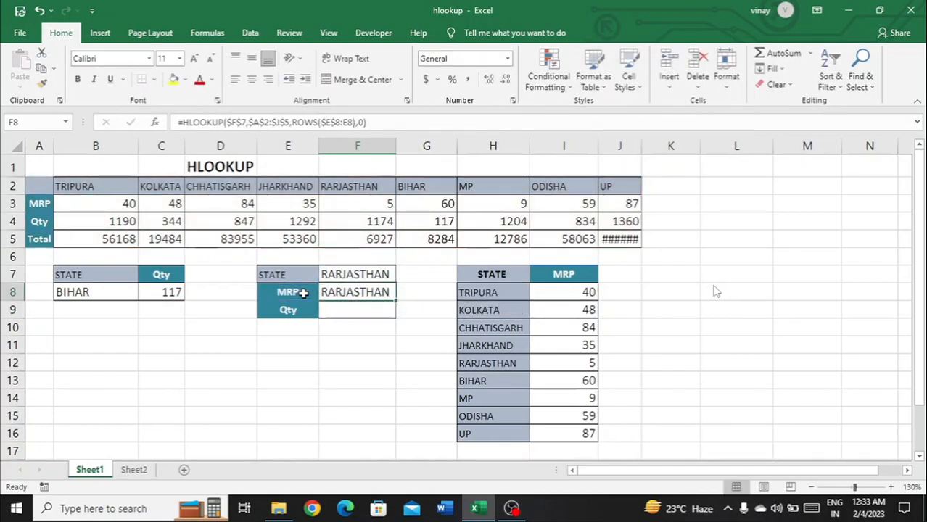
Extend the ROWS array in the F8 formula to $E$8:E9
{"action": "key", "text": "F2"}
{"action": "key", "text": "Left"}
{"action": "key", "text": "Left"}
{"action": "key", "text": "Left"}
{"action": "key", "text": "Left"}
{"action": "key", "text": "Left"}
{"action": "key", "text": "Left"}
{"action": "key", "text": "Left"}
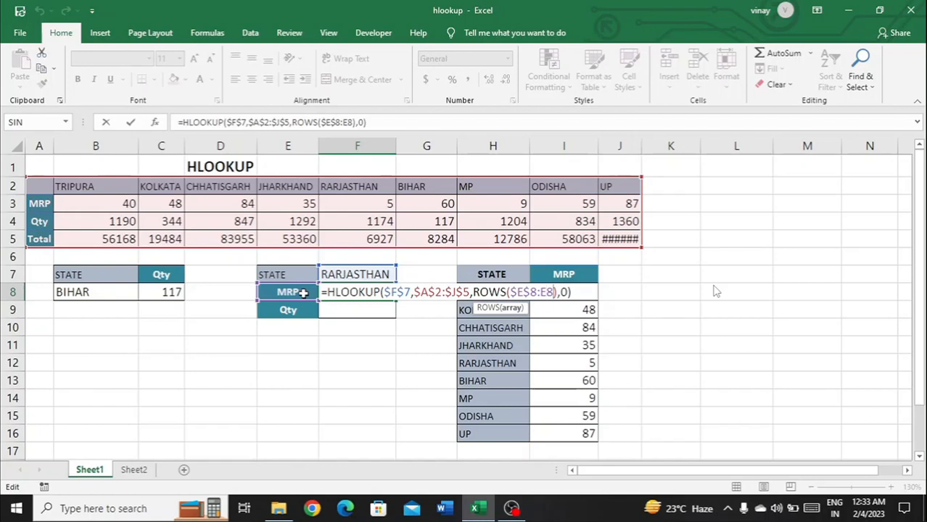
{"action": "key", "text": "BackSpace"}
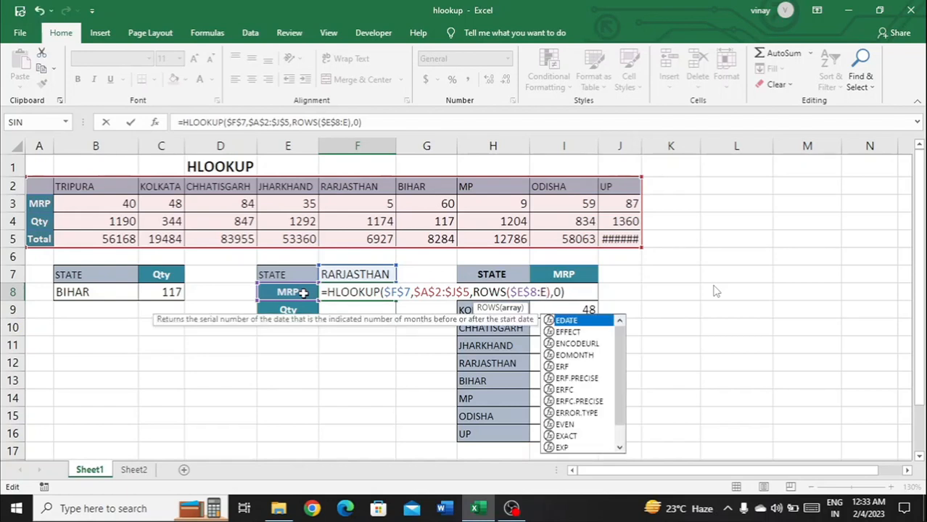
{"action": "type", "text": "9"}
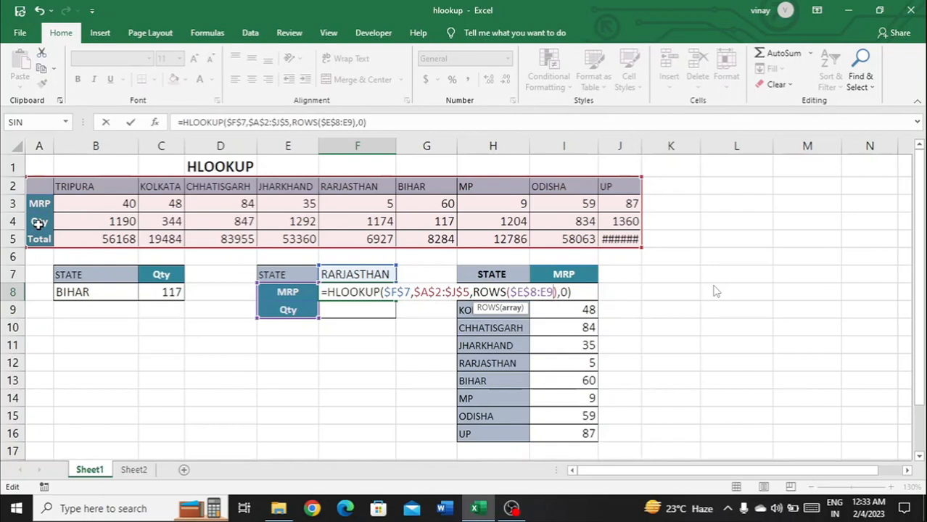
{"action": "key", "text": "ctrl+Return"}
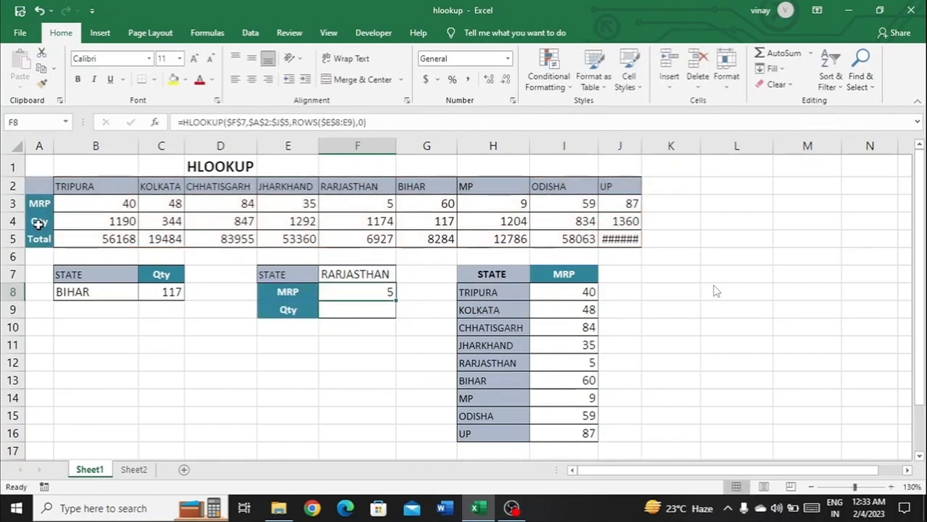
Fill the F8 formula down into the Qty cell F9, and view CHHATISGARH's MRP formula in I10
{"action": "key", "text": "shift+Down"}
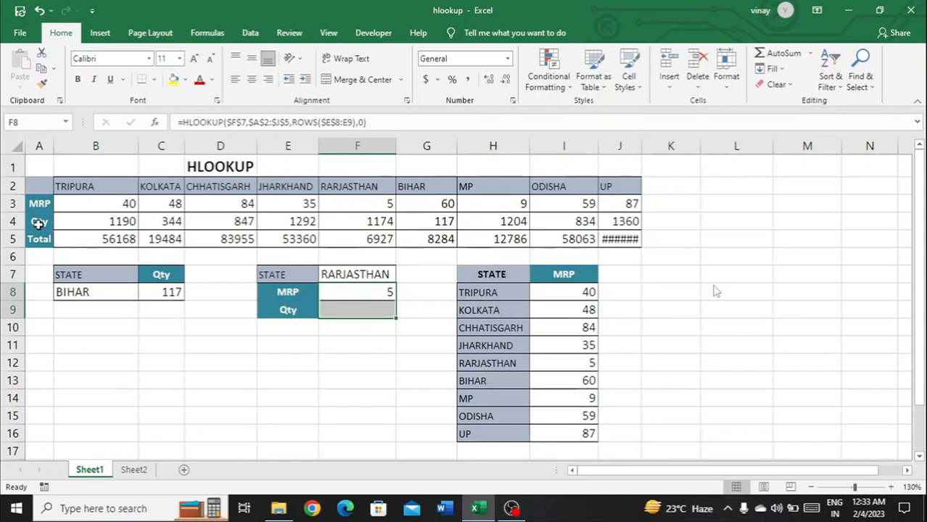
{"action": "key", "text": "ctrl+d"}
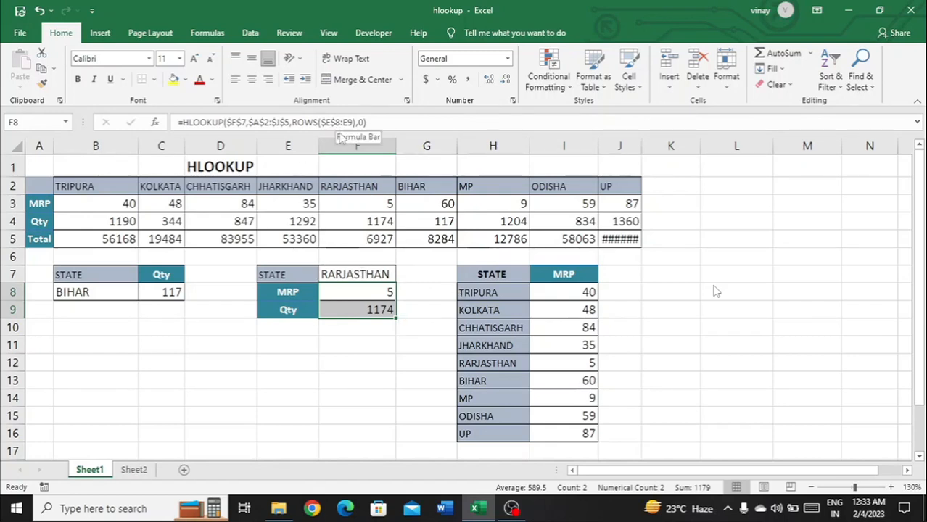
{"action": "left_click", "coordinate": [509, 333]}
{"action": "key", "text": "Right"}
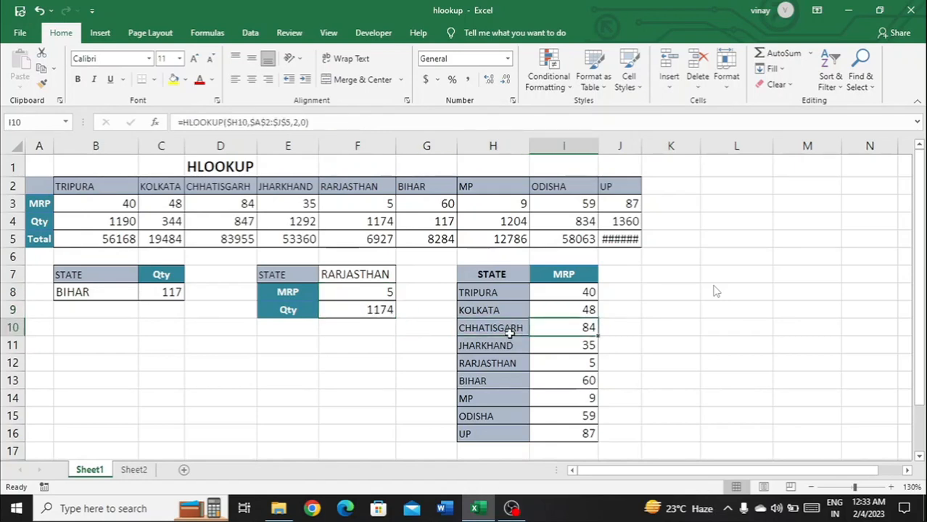
Clear the MRP results of all states in I8:I16
{"action": "key", "text": "Up"}
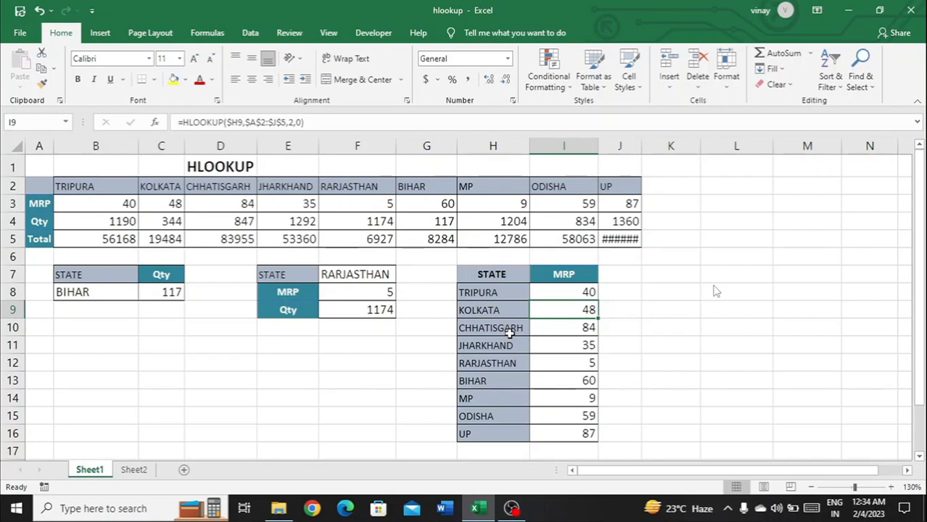
{"action": "key", "text": "Up"}
{"action": "key", "text": "shift+Down"}
{"action": "key", "text": "shift+Down"}
{"action": "key", "text": "shift+Down"}
{"action": "key", "text": "shift+Down"}
{"action": "key", "text": "shift+Down"}
{"action": "key", "text": "shift+Down"}
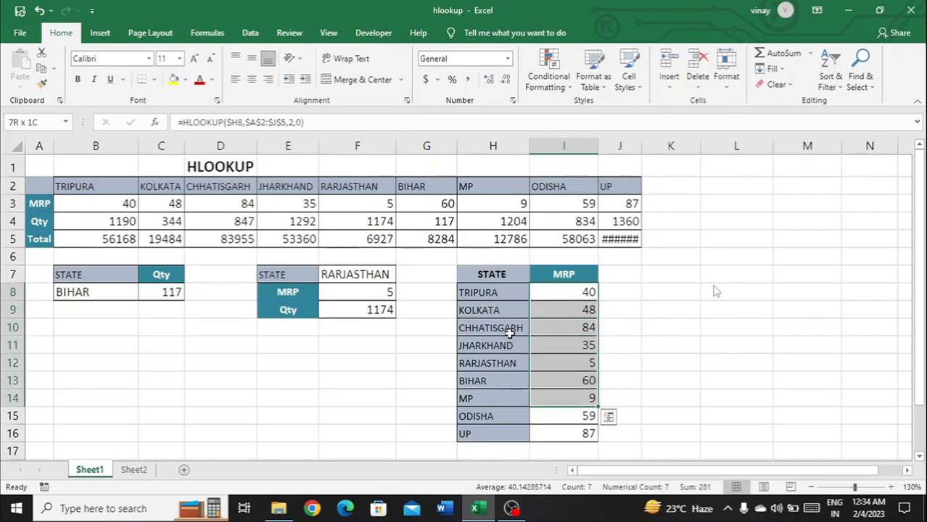
{"action": "key", "text": "shift+Down"}
{"action": "key", "text": "shift+Down"}
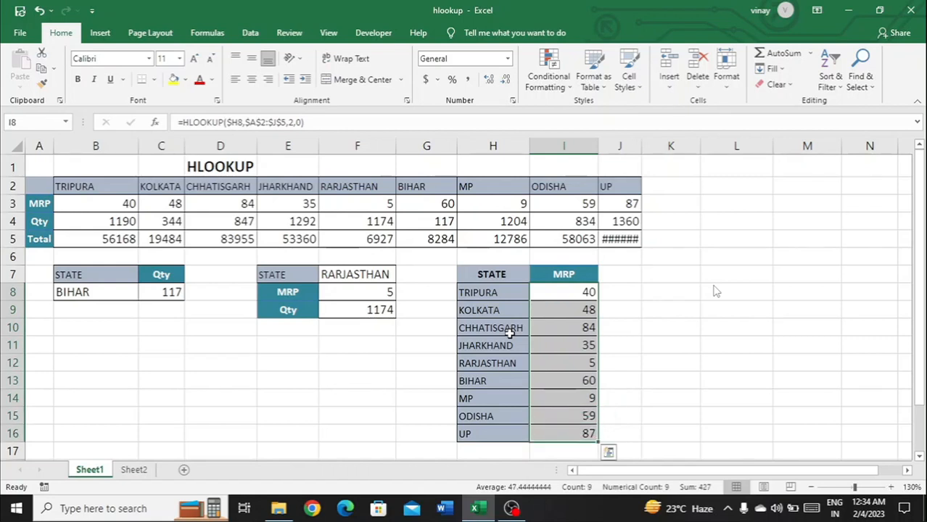
{"action": "key", "text": "Delete"}
{"action": "key", "text": "BackSpace"}
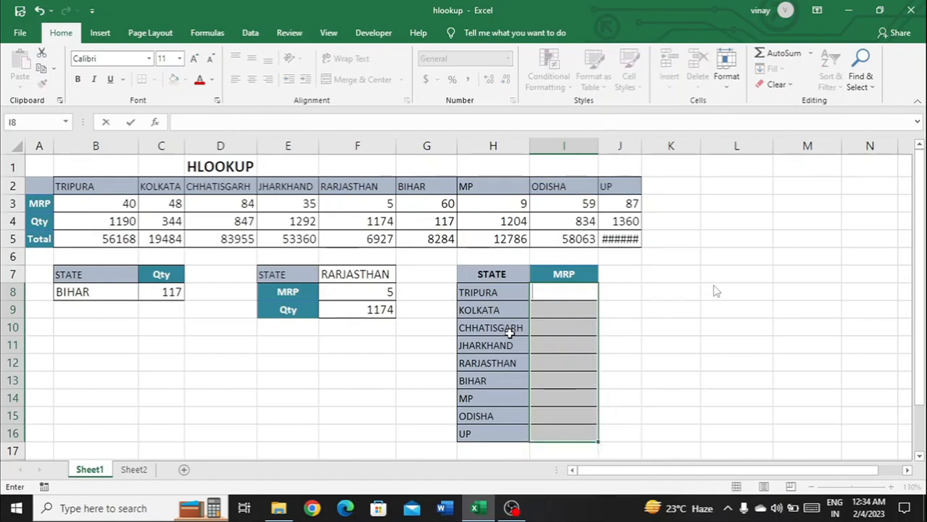
{"action": "type", "text": "="}
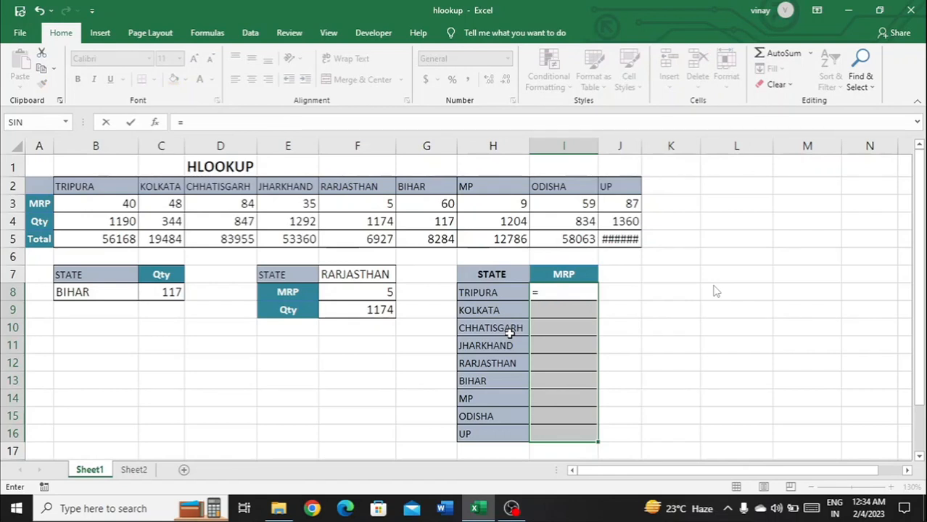
{"action": "type", "text": "h"}
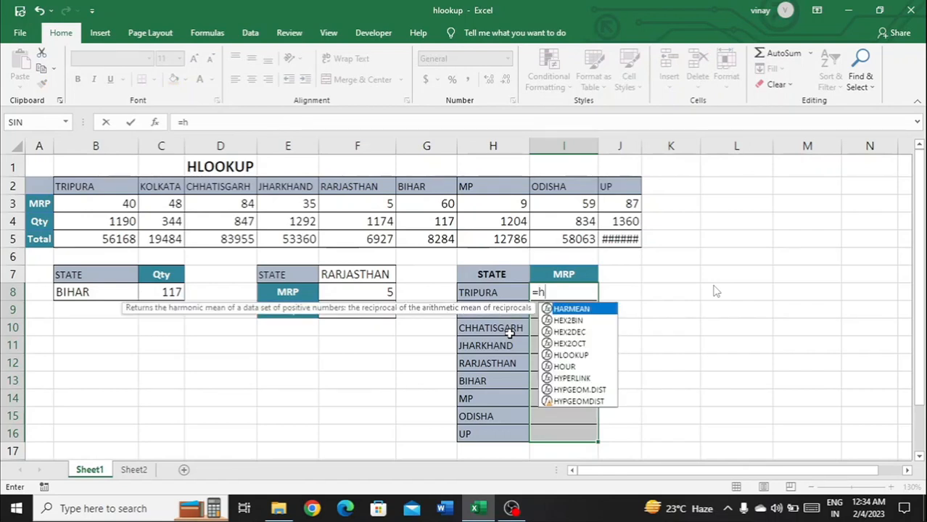
{"action": "left_click", "coordinate": [552, 294]}
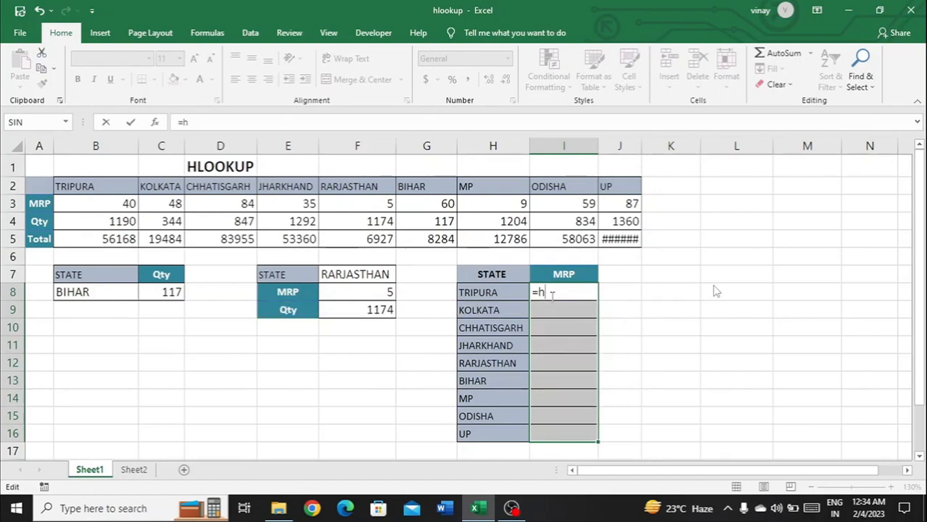
{"action": "left_click", "coordinate": [524, 327]}
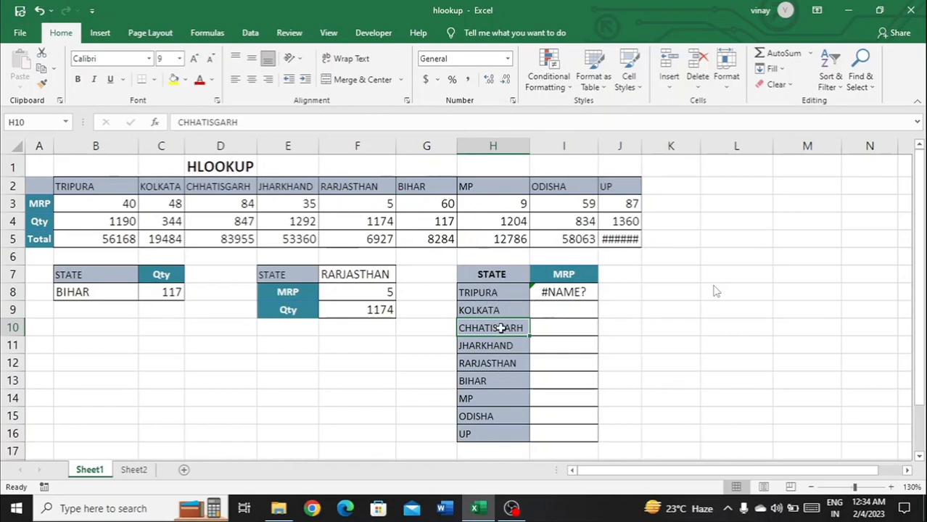
Examine TRIPURA's lookup cell H8 and the horizontal table range A2:J5
{"action": "left_click", "coordinate": [494, 293]}
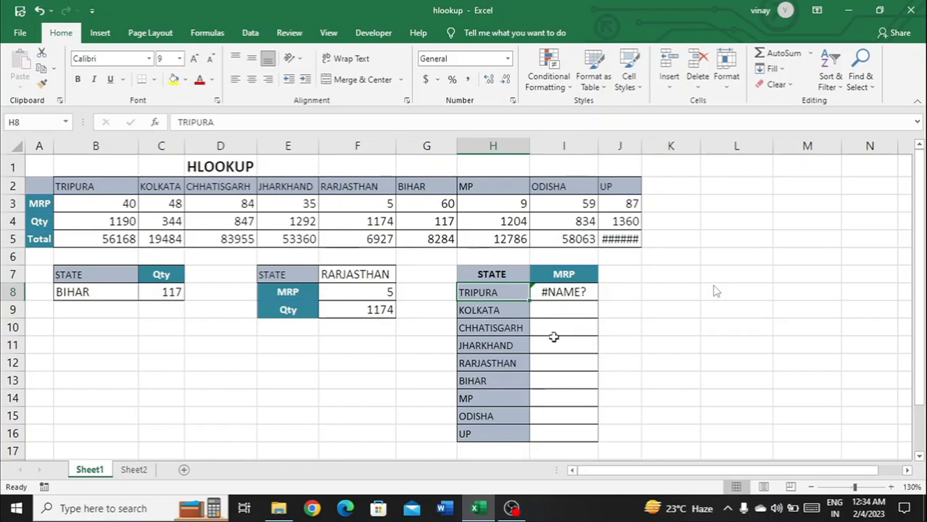
{"action": "left_click", "coordinate": [238, 246]}
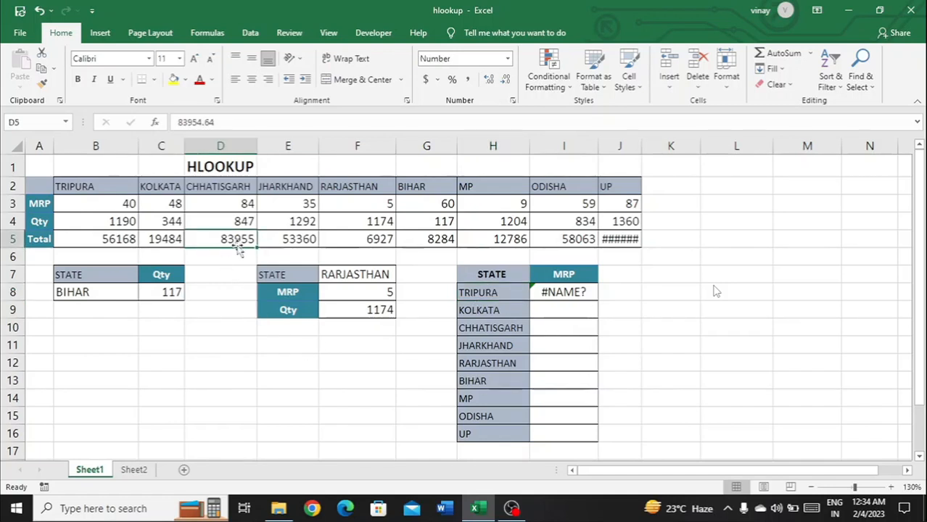
{"action": "key", "text": "Up"}
{"action": "key", "text": "Up"}
{"action": "key", "text": "Left"}
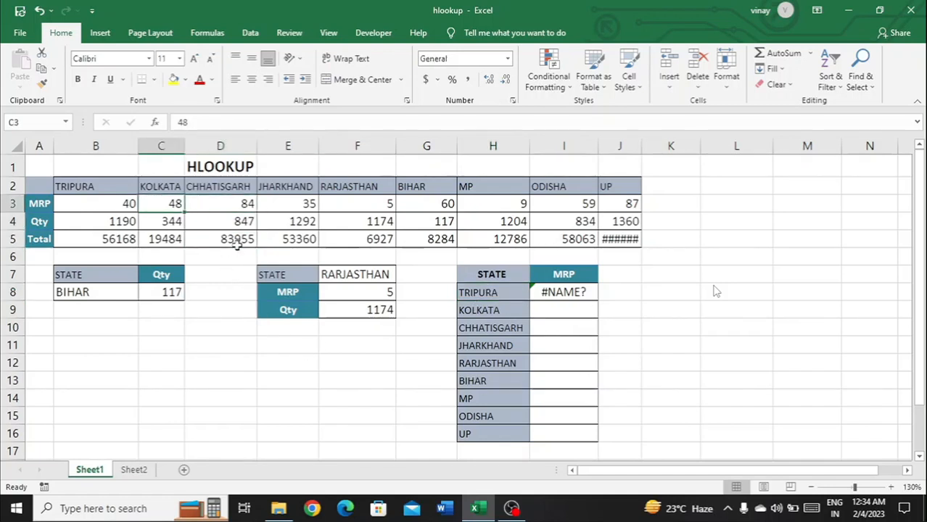
{"action": "key", "text": "Left"}
{"action": "key", "text": "Left"}
{"action": "key", "text": "shift+Up"}
{"action": "key", "text": "shift+Right"}
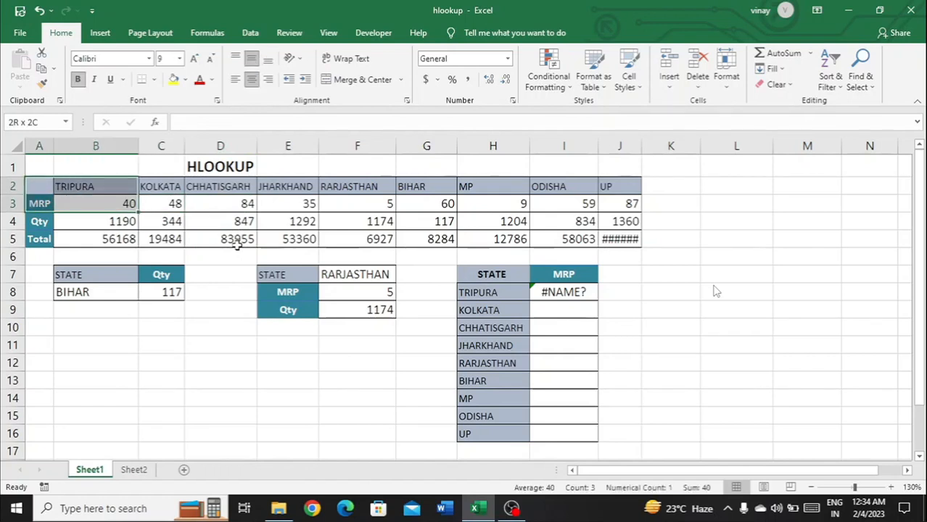
{"action": "key", "text": "shift+Down"}
{"action": "key", "text": "shift+Down"}
{"action": "key", "text": "shift+Right"}
{"action": "key", "text": "shift+Right"}
{"action": "key", "text": "shift+Right"}
{"action": "key", "text": "shift+Right"}
{"action": "key", "text": "shift+Right"}
{"action": "key", "text": "shift+Right"}
{"action": "key", "text": "shift+Right"}
{"action": "key", "text": "shift+Right"}
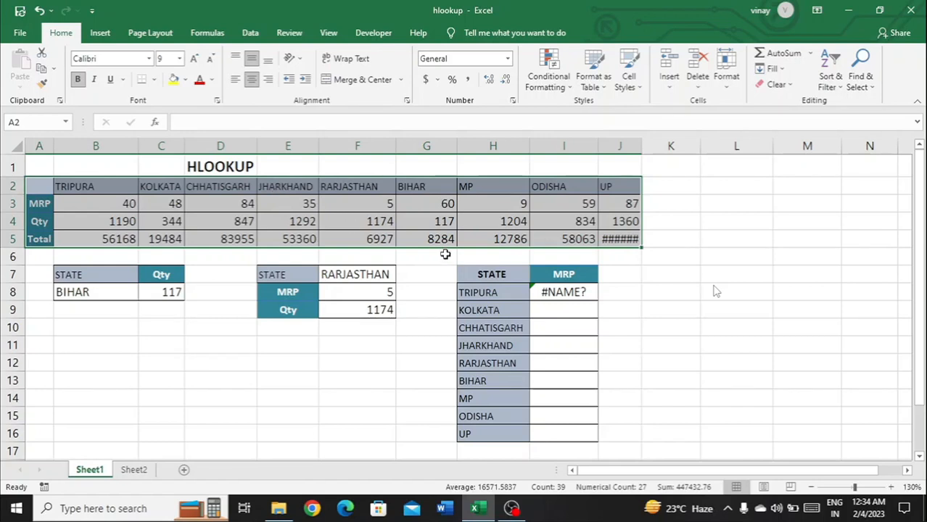
Start an HLOOKUP formula in I8 with TRIPURA's cell H8 as the lookup value
{"action": "left_click", "coordinate": [544, 296]}
{"action": "type", "text": "="}
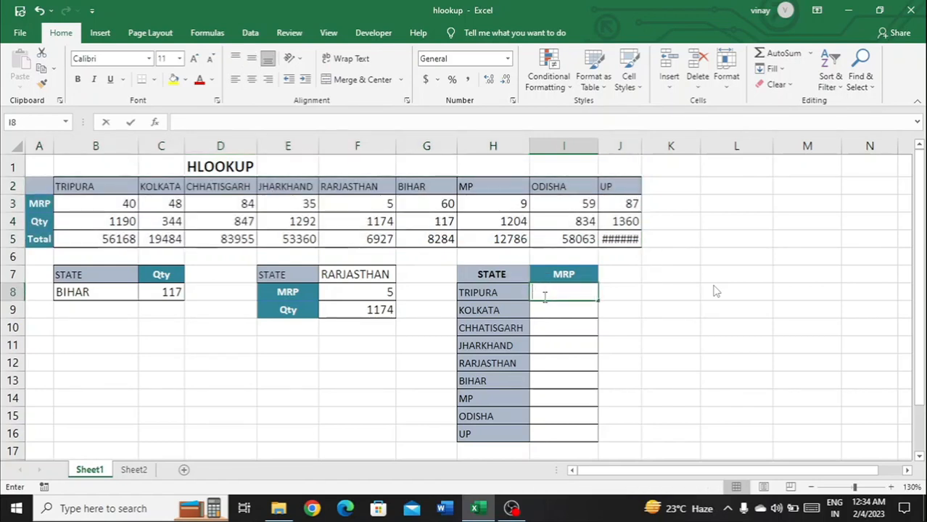
{"action": "type", "text": "h"}
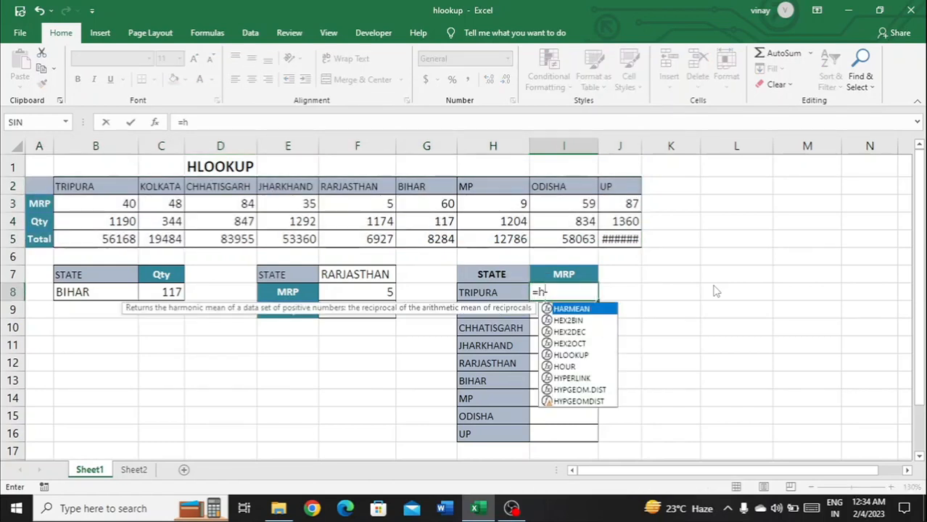
{"action": "type", "text": "lookup"}
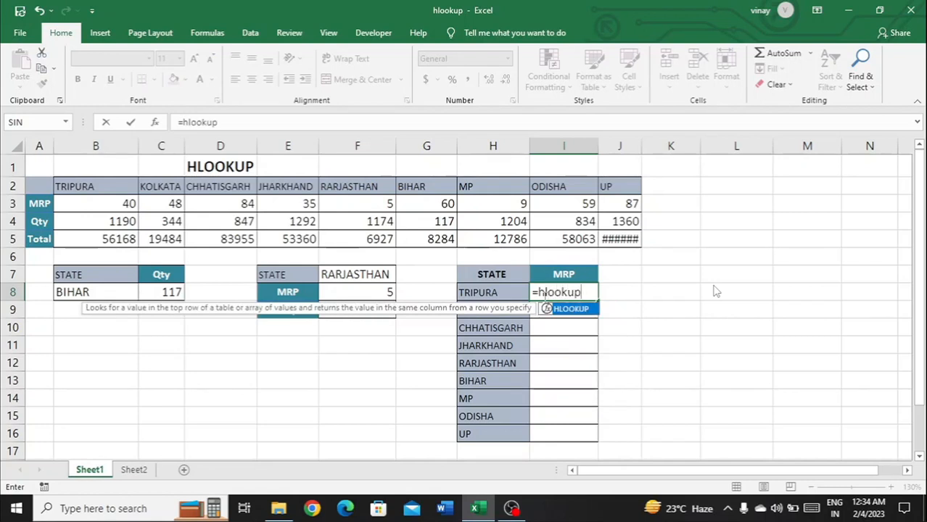
{"action": "key", "text": "Tab"}
{"action": "key", "text": "Left"}
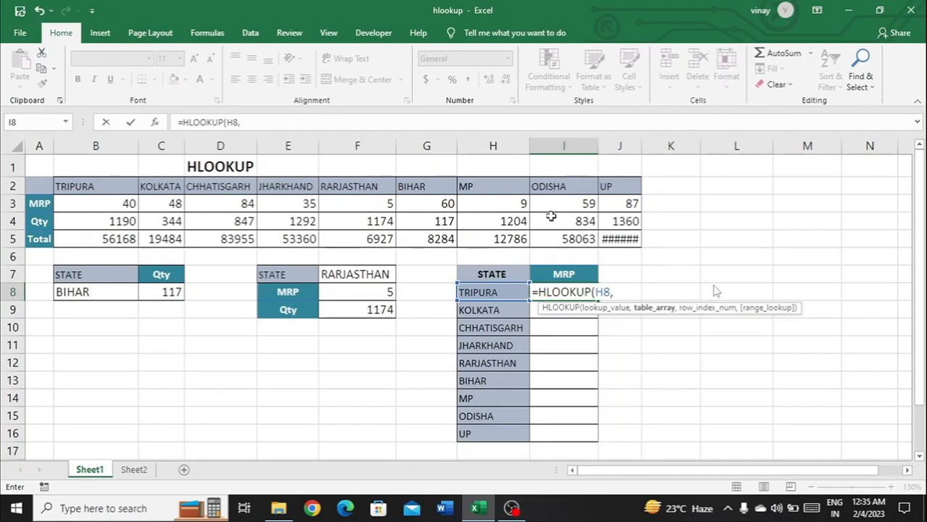
Complete the I8 formula with table array $A$2:$J$5, row index 2 and exact-match argument 0
{"action": "left_click", "coordinate": [52, 187]}
{"action": "left_click_drag", "start_coordinate": [55, 190], "coordinate": [632, 239]}
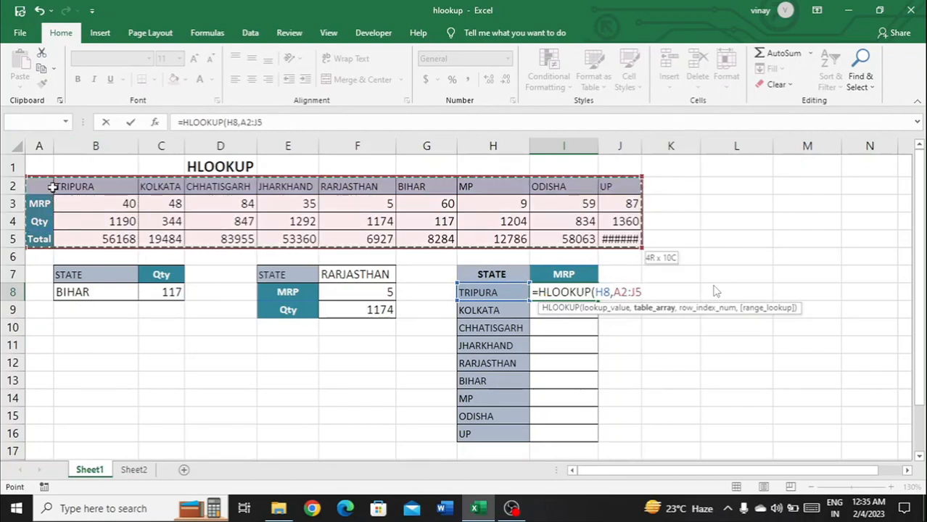
{"action": "key", "text": "F4"}
{"action": "type", "text": ","}
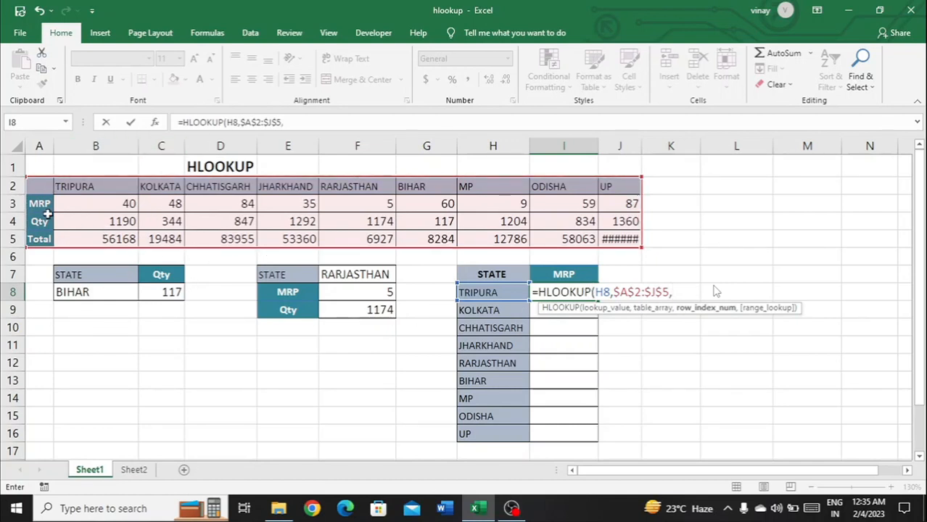
{"action": "type", "text": ",0)"}
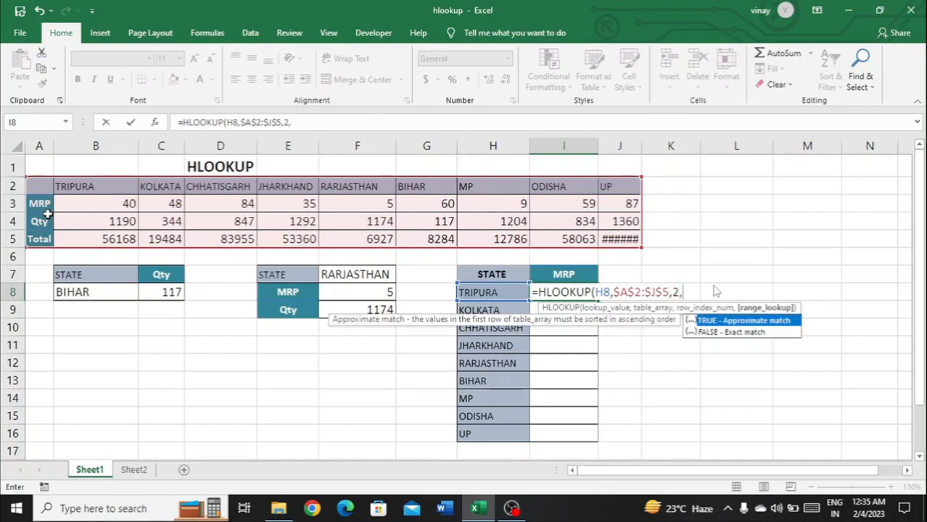
{"action": "key", "text": "Return"}
{"action": "key", "text": "Up"}
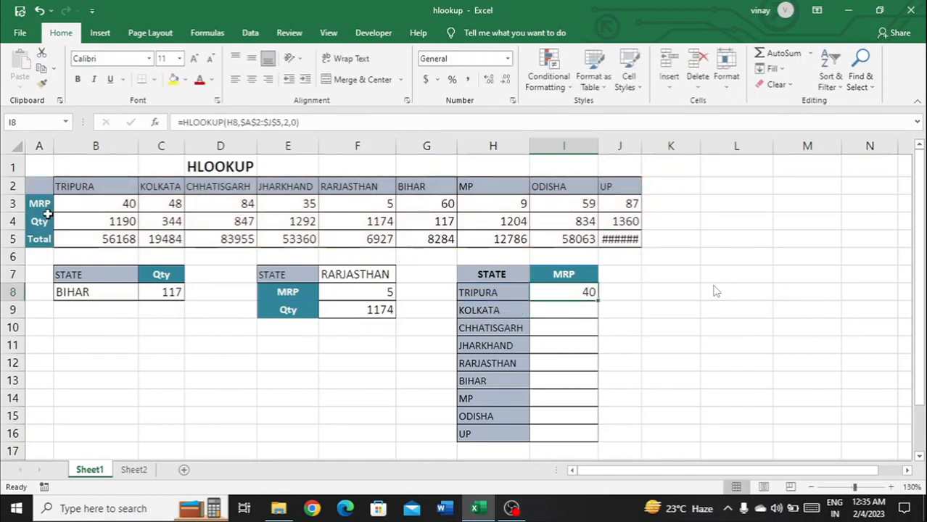
Fill the I8 formula down through UP's MRP cell I16
{"action": "key", "text": "Left"}
{"action": "key", "text": "ctrl+Down"}
{"action": "key", "text": "Right"}
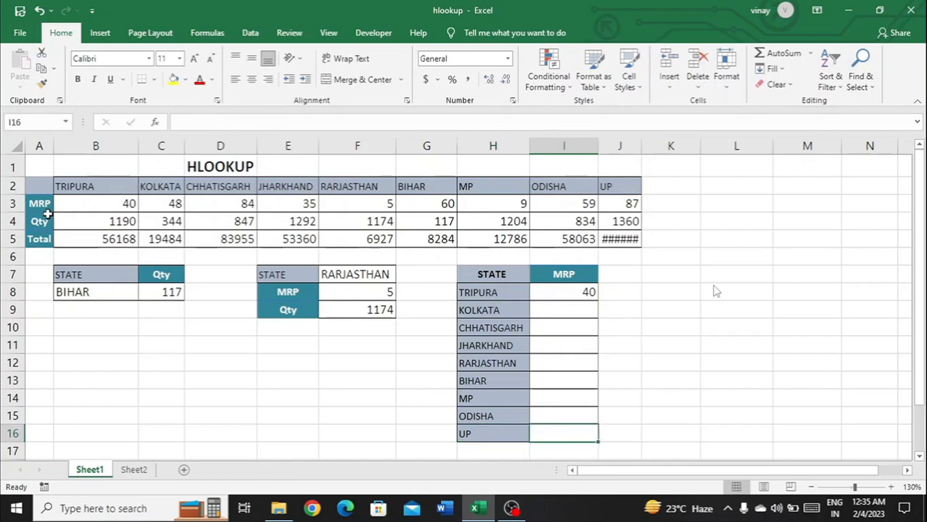
{"action": "key", "text": "ctrl+shift+Up"}
{"action": "key", "text": "ctrl+d"}
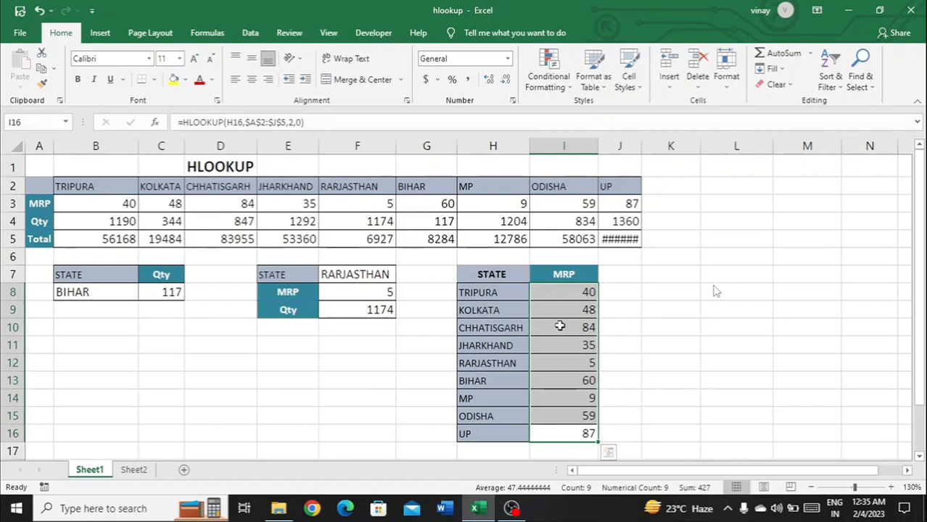
Replace the row index in the I8 formula with a MATCH function that uses the absolute heading cell $I$7 as its lookup value
{"action": "left_click", "coordinate": [571, 281]}
{"action": "left_click", "coordinate": [572, 289]}
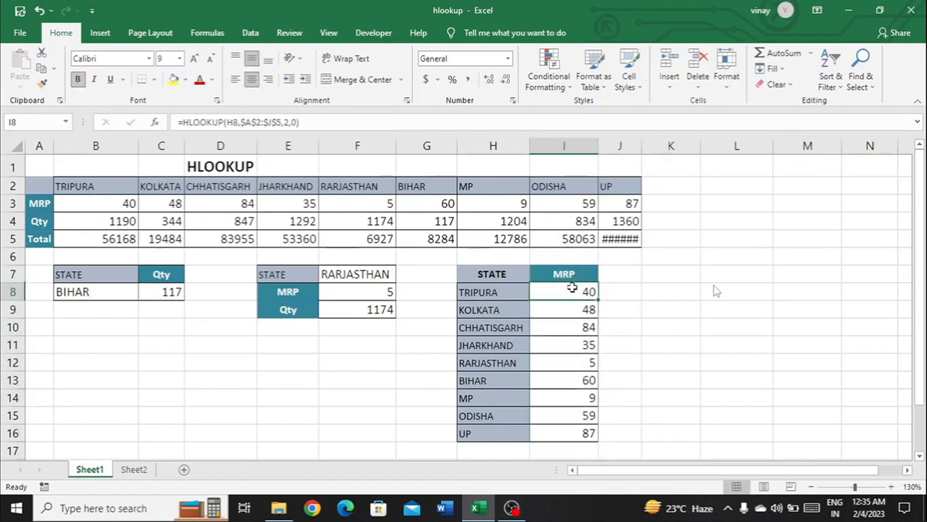
{"action": "double_click", "coordinate": [572, 290]}
{"action": "key", "text": "Left"}
{"action": "key", "text": "Left"}
{"action": "key", "text": "Left"}
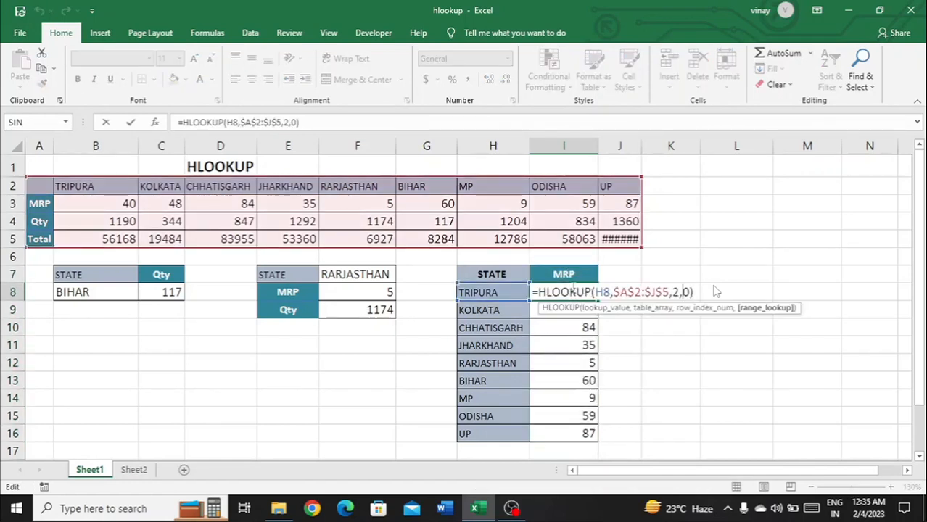
{"action": "key", "text": "BackSpace"}
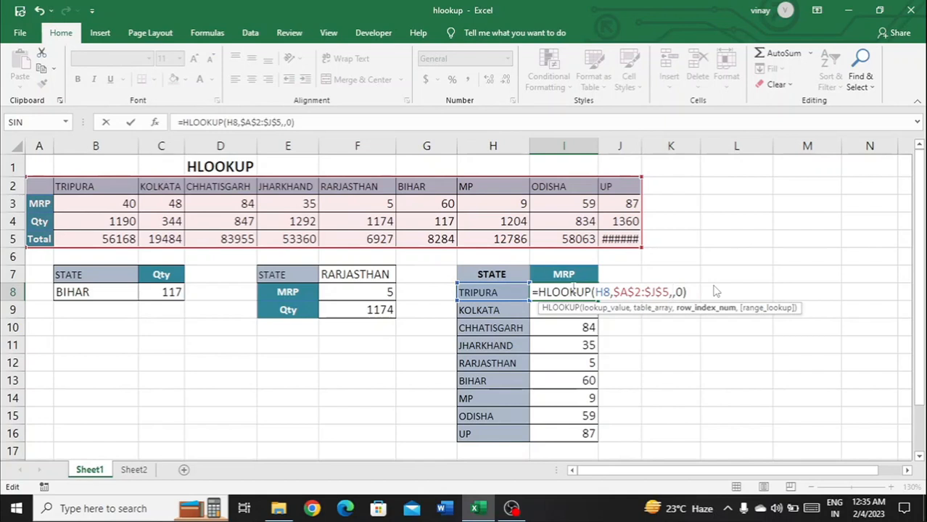
{"action": "type", "text": "ma"}
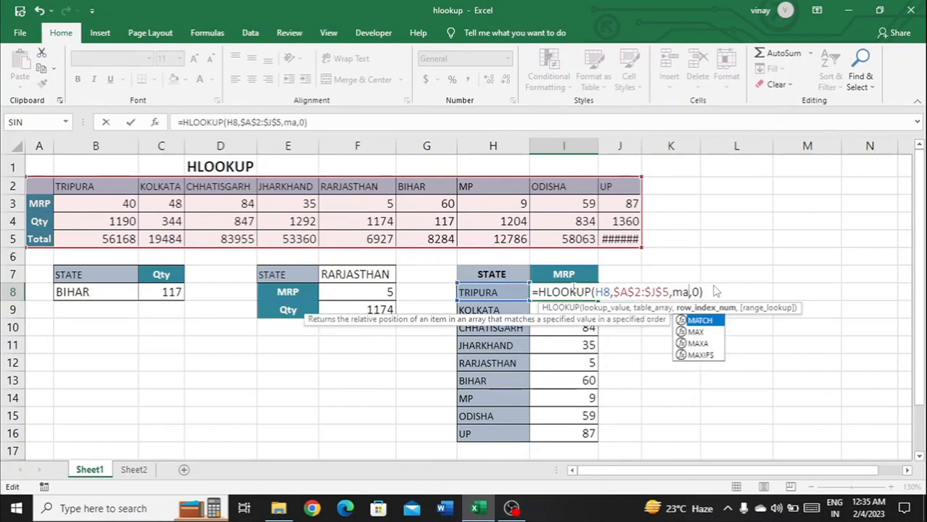
{"action": "type", "text": "tc"}
{"action": "key", "text": "Tab"}
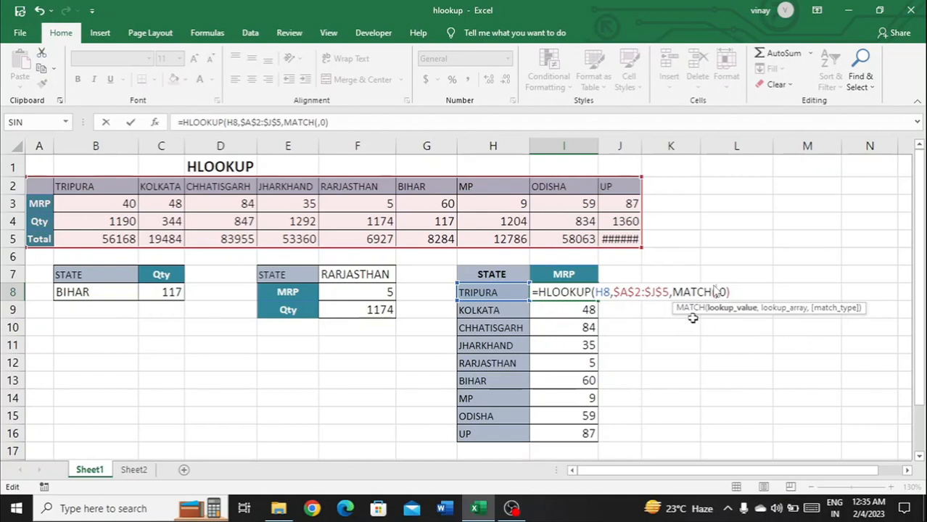
{"action": "left_click", "coordinate": [568, 275]}
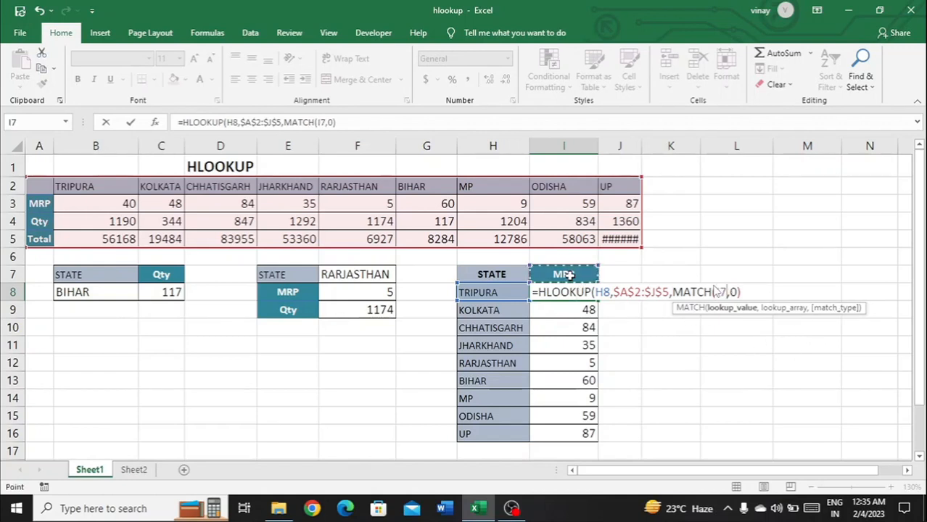
{"action": "key", "text": "F4"}
{"action": "type", "text": ","}
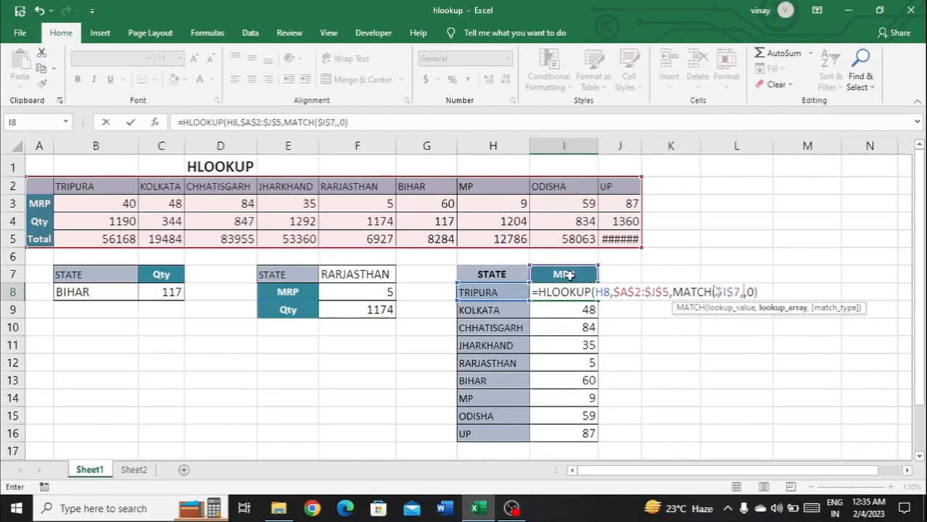
Complete the MATCH function with lookup array $A$2:$A$5 and match type 0, and apply the formula to I8:I16
{"action": "left_click", "coordinate": [44, 189]}
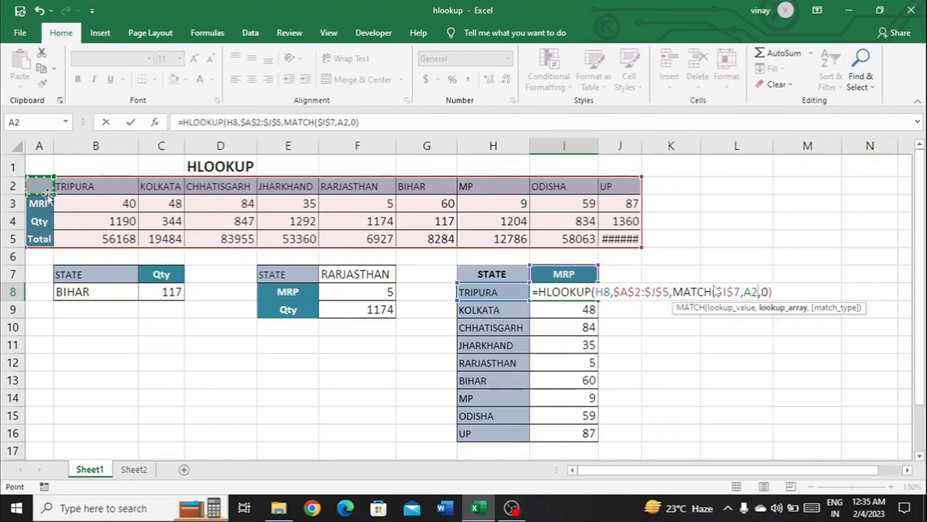
{"action": "left_click_drag", "start_coordinate": [45, 192], "coordinate": [40, 238]}
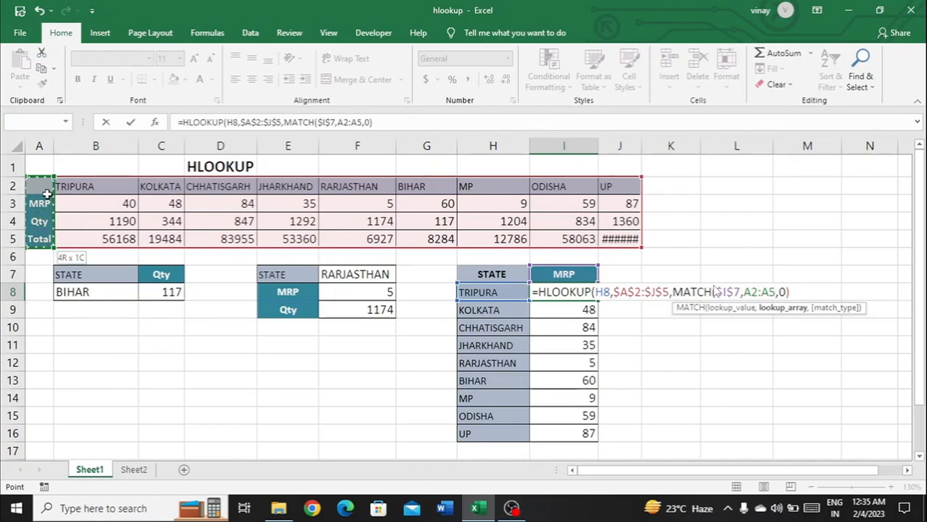
{"action": "key", "text": "F4"}
{"action": "type", "text": ",0)"}
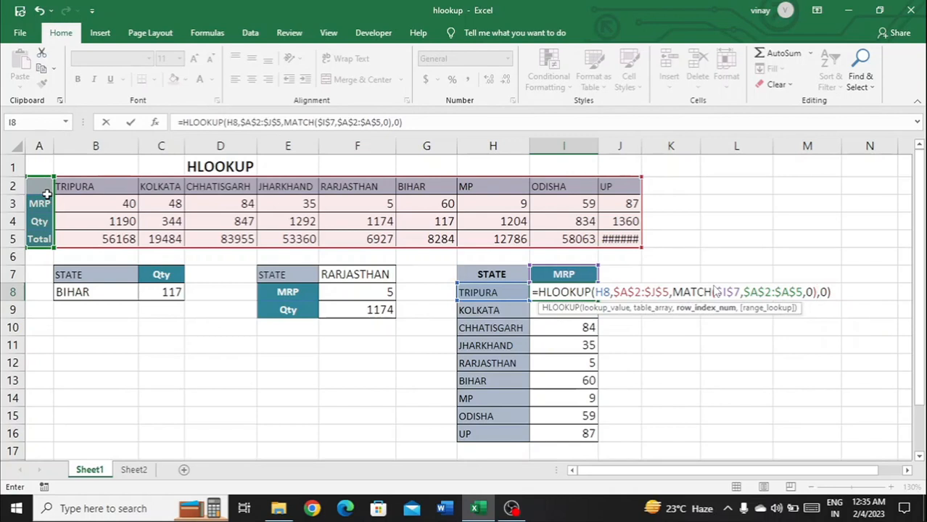
{"action": "key", "text": "ctrl+Return"}
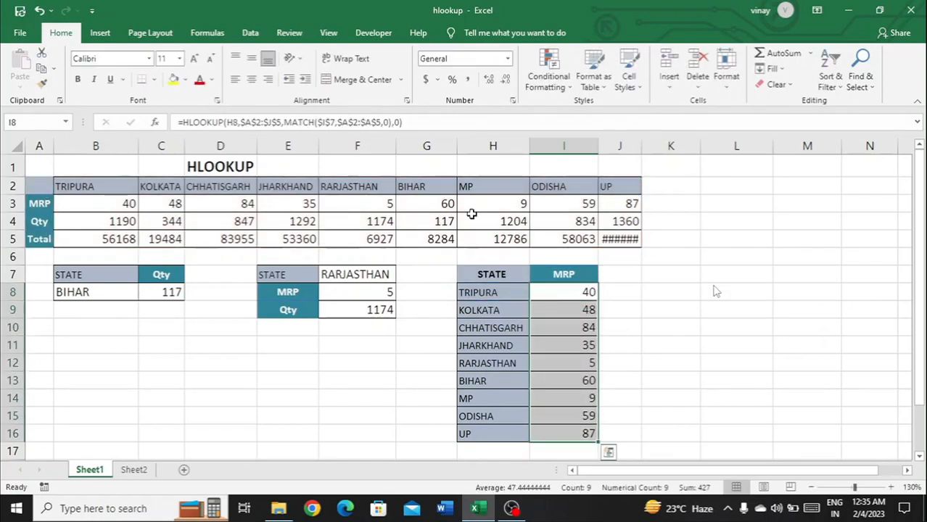
{"action": "left_click", "coordinate": [587, 278]}
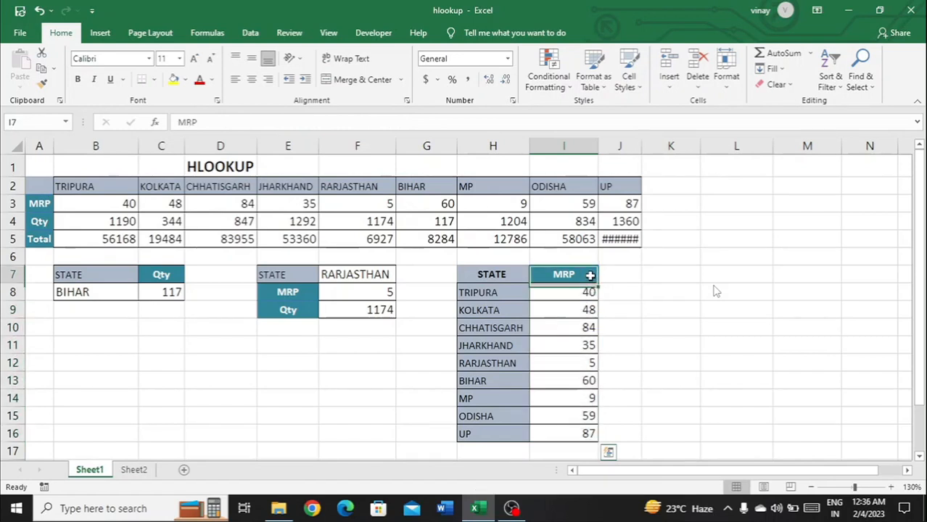
Change the heading in I7 to Qty so the MATCH-based HLOOKUP column returns quantities
{"action": "key", "text": "BackSpace"}
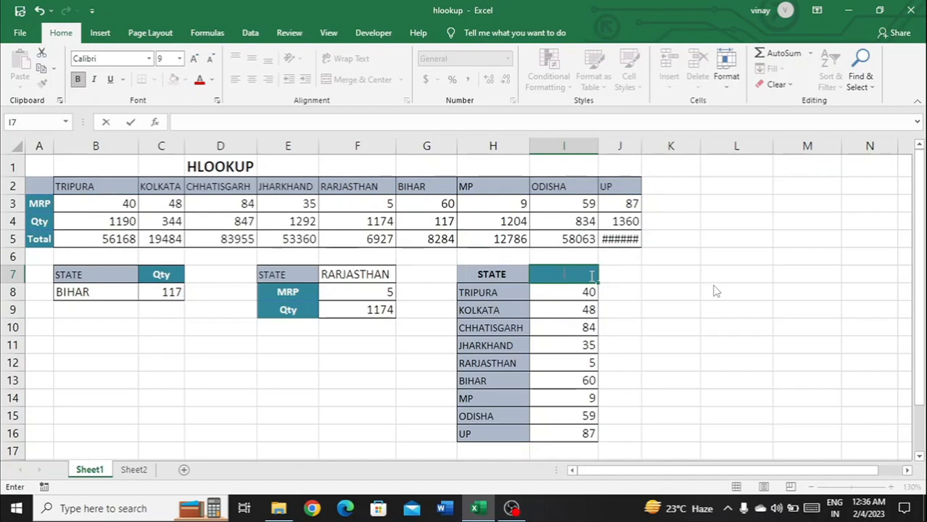
{"action": "type", "text": "Qty"}
{"action": "key", "text": "Return"}
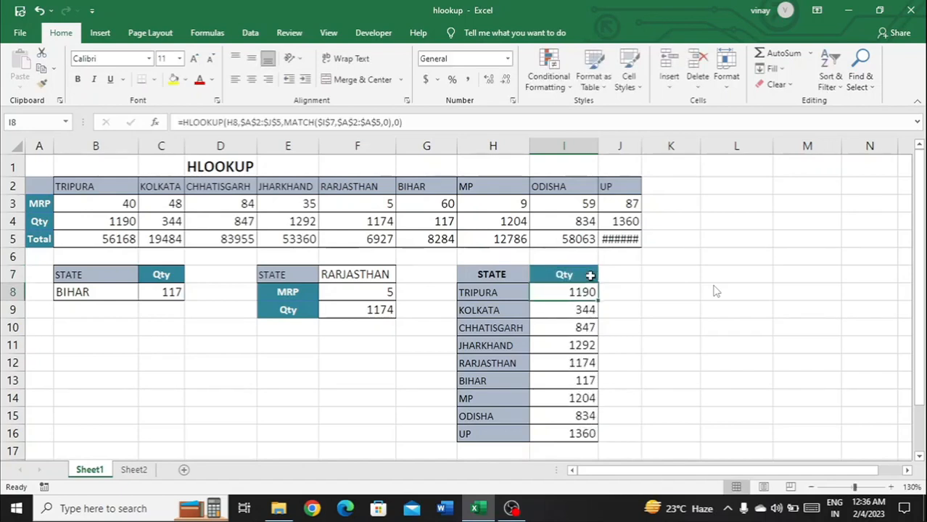
Change the heading in I7 to Total so the HLOOKUP column returns each state's total
{"action": "left_click", "coordinate": [590, 275]}
{"action": "key", "text": "BackSpace"}
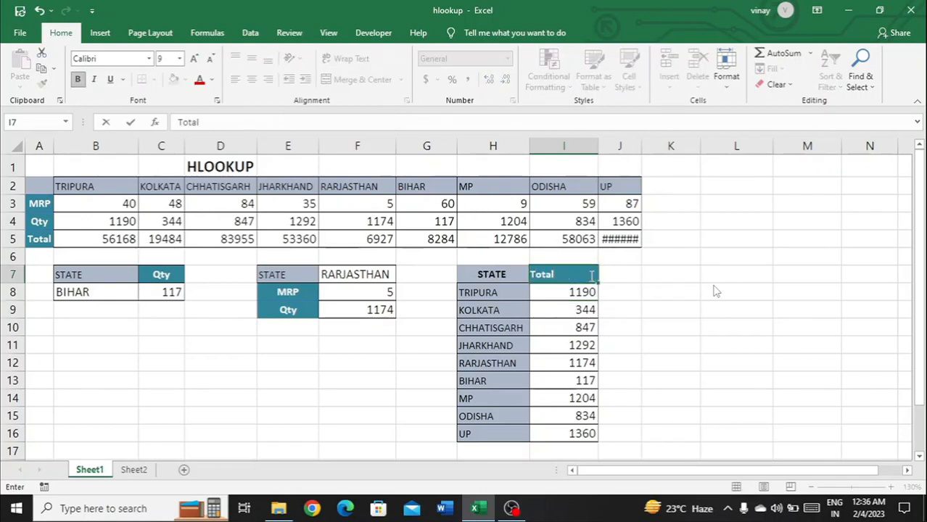
{"action": "key", "text": "Return"}
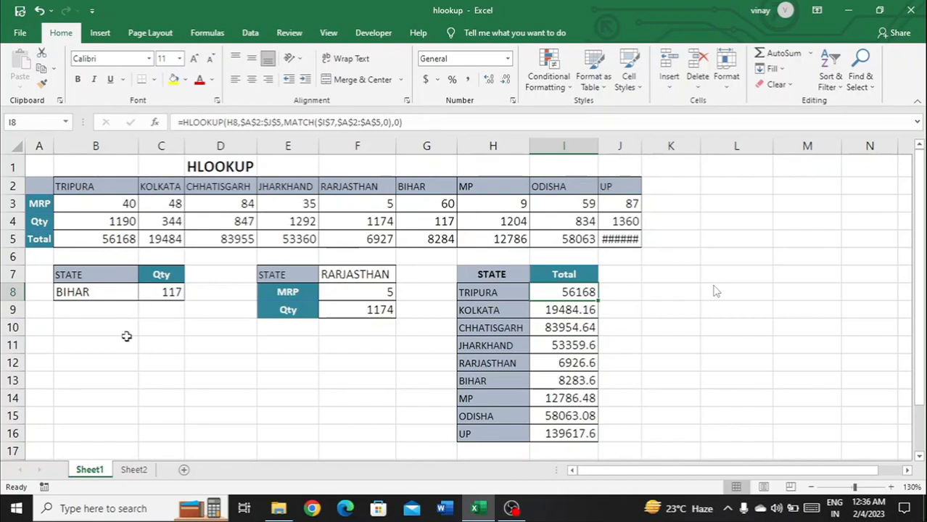
On Sheet2, replace CHHATISGARH's MRP formula in H4 with a VLOOKUP that uses G4 as its lookup value
{"action": "left_click", "coordinate": [134, 470]}
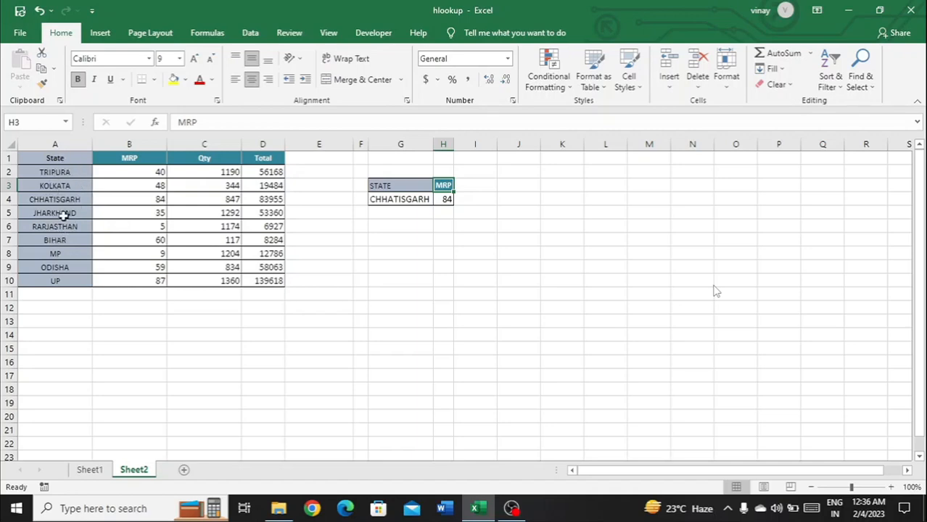
{"action": "scroll", "coordinate": [64, 216], "scroll_direction": "up", "scroll_amount": 3, "text": "ctrl"}
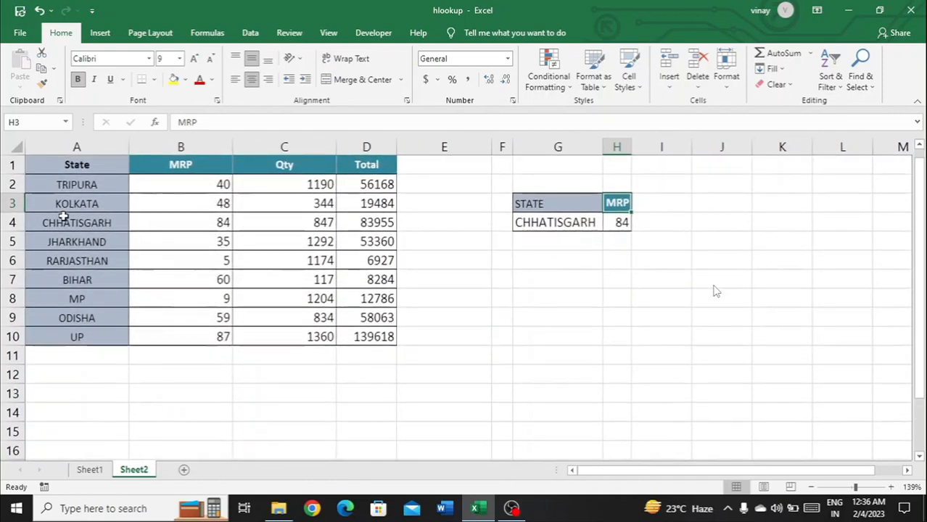
{"action": "scroll", "coordinate": [87, 207], "scroll_direction": "up", "scroll_amount": 3, "text": "ctrl"}
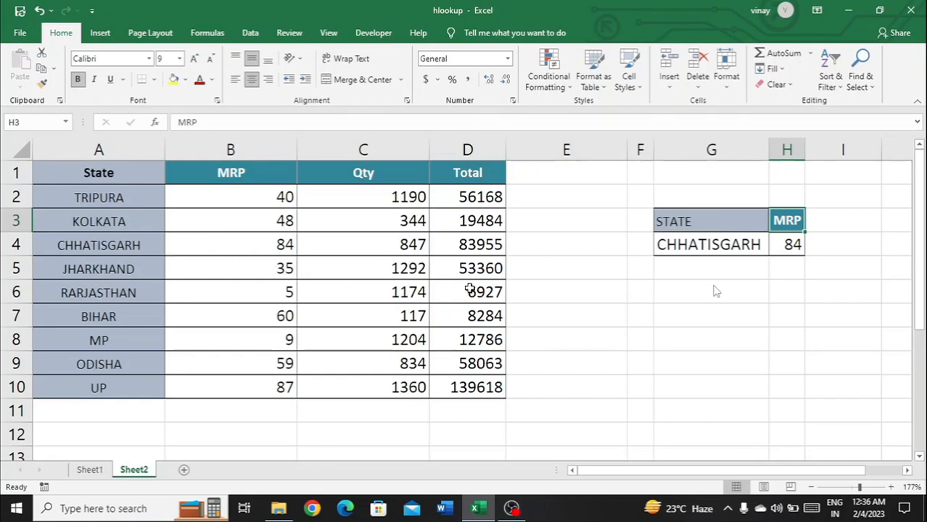
{"action": "key", "text": "Down"}
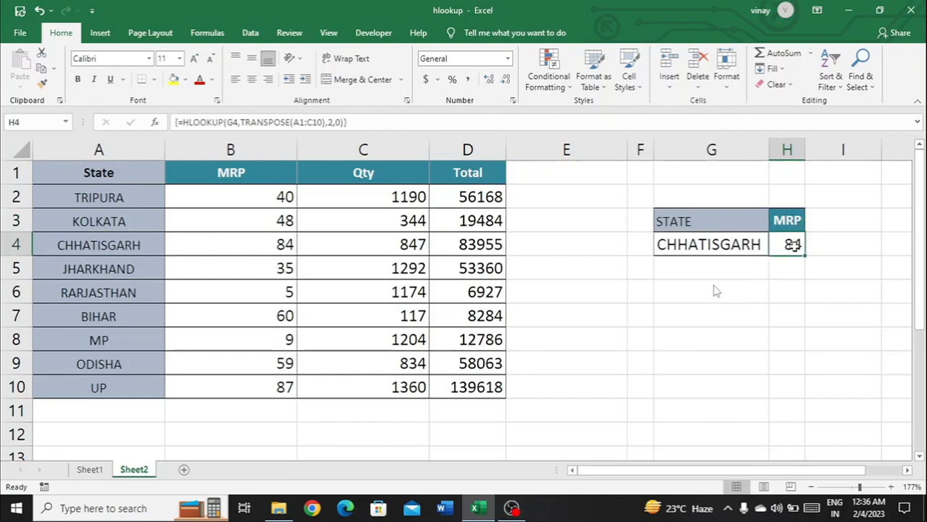
{"action": "key", "text": "BackSpace"}
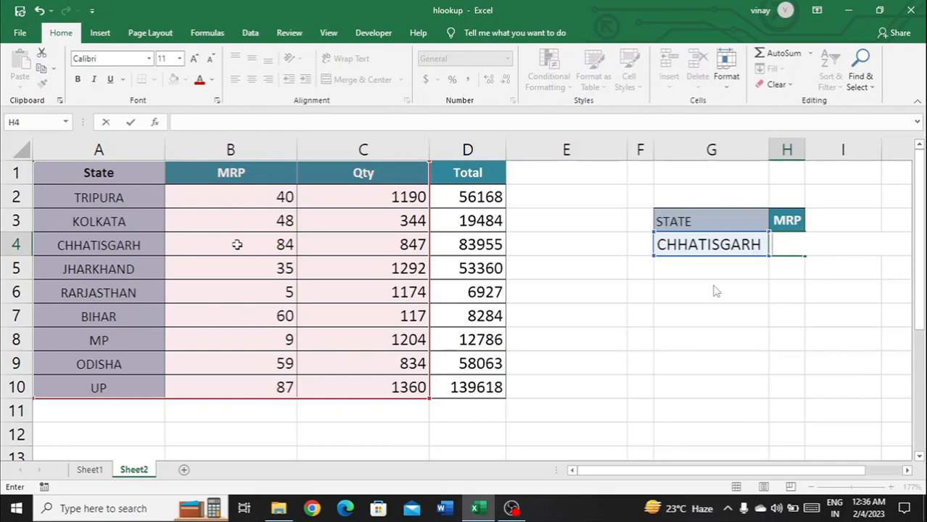
{"action": "type", "text": "=vlookup"}
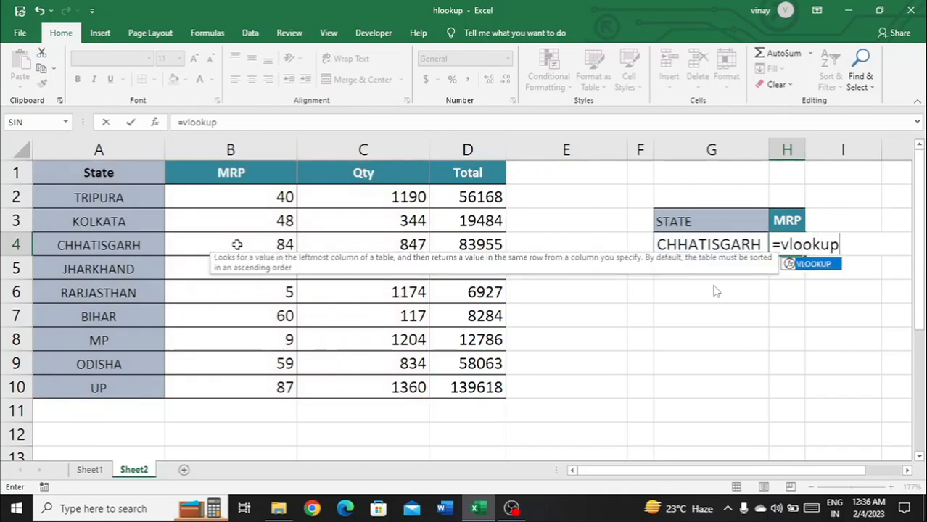
{"action": "key", "text": "Tab"}
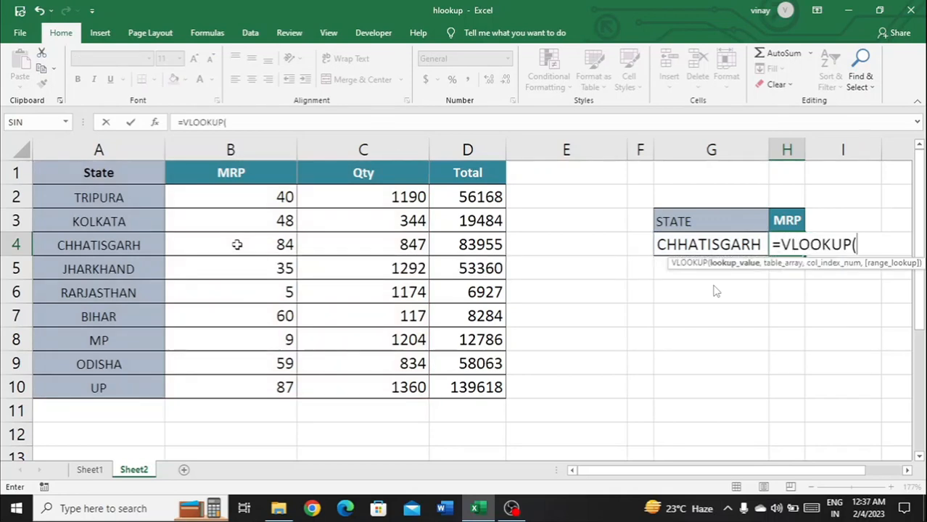
{"action": "key", "text": "Left"}
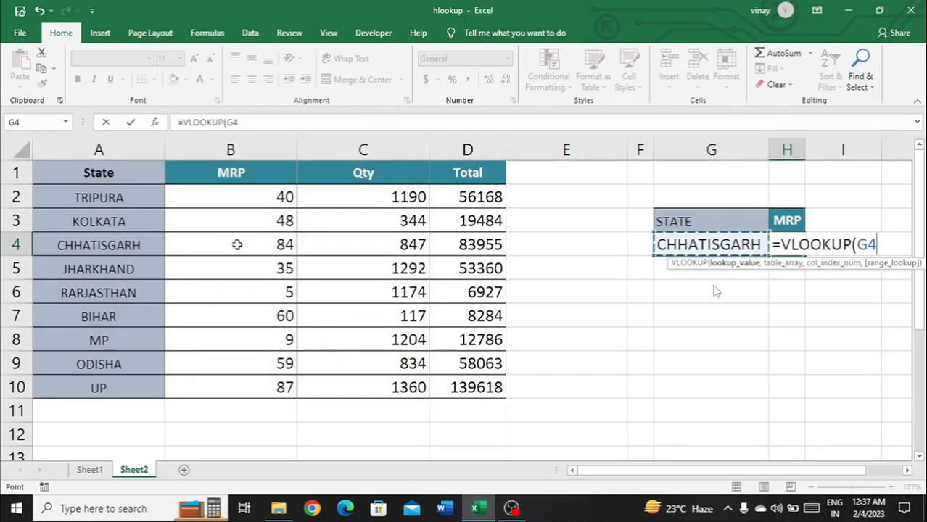
{"action": "type", "text": ","}
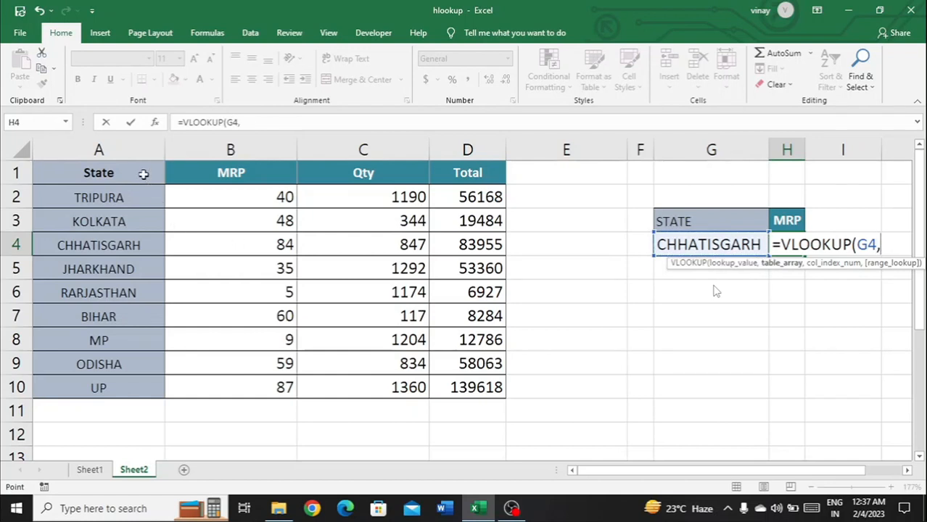
Complete the H4 VLOOKUP with table array A1:D1, column index 2 and exact-match argument 0, and enter it
{"action": "left_click", "coordinate": [142, 174]}
{"action": "key", "text": "ctrl+shift+Down"}
{"action": "key", "text": "ctrl+shift+Right"}
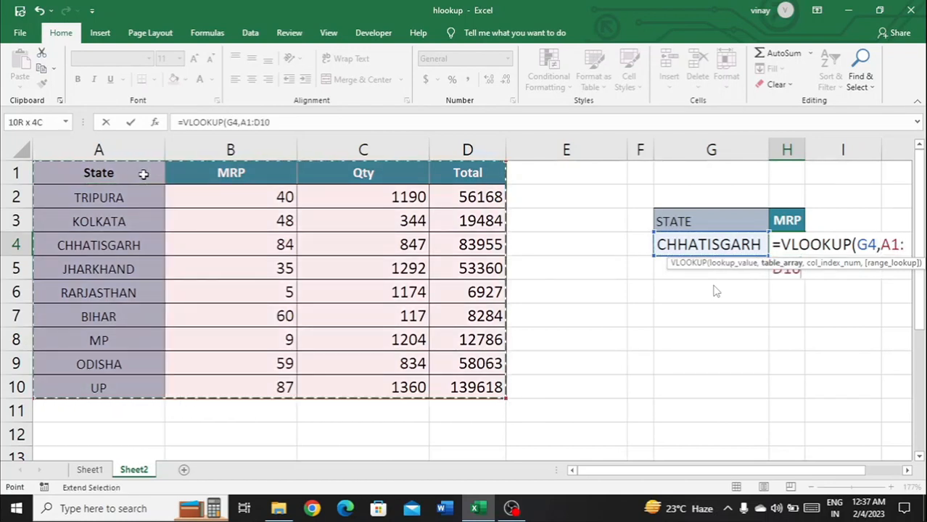
{"action": "key", "text": "BackSpace"}
{"action": "type", "text": ","}
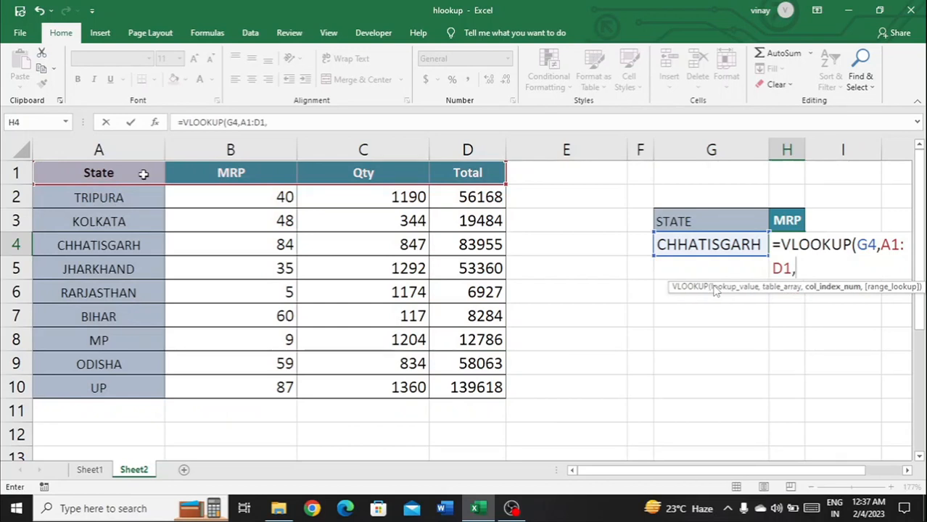
{"action": "type", "text": "2,0)"}
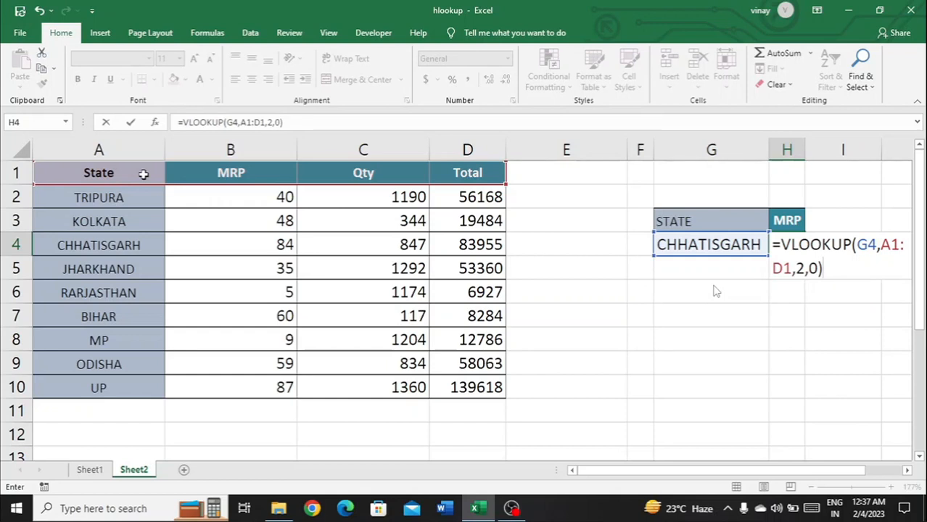
{"action": "key", "text": "Return"}
{"action": "key", "text": "Up"}
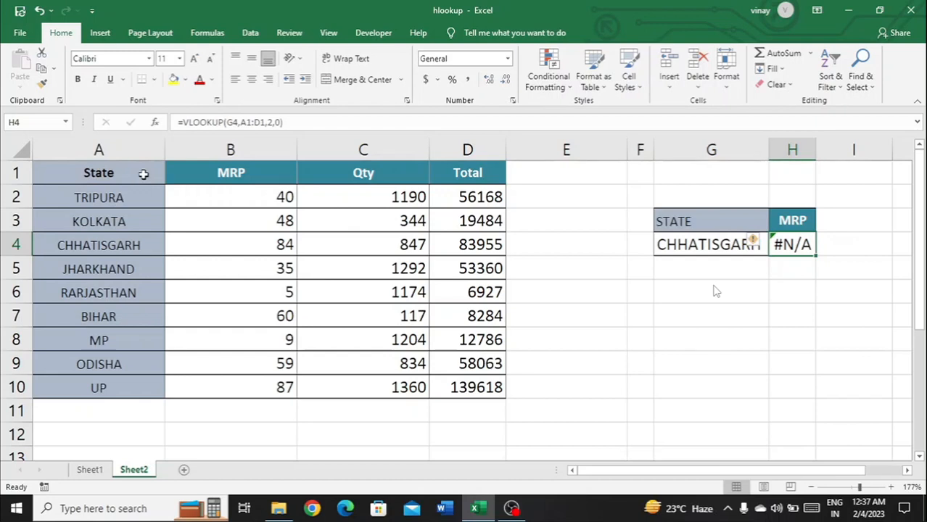
Correct the table array in the H4 VLOOKUP formula to A1:D10
{"action": "key", "text": "F2"}
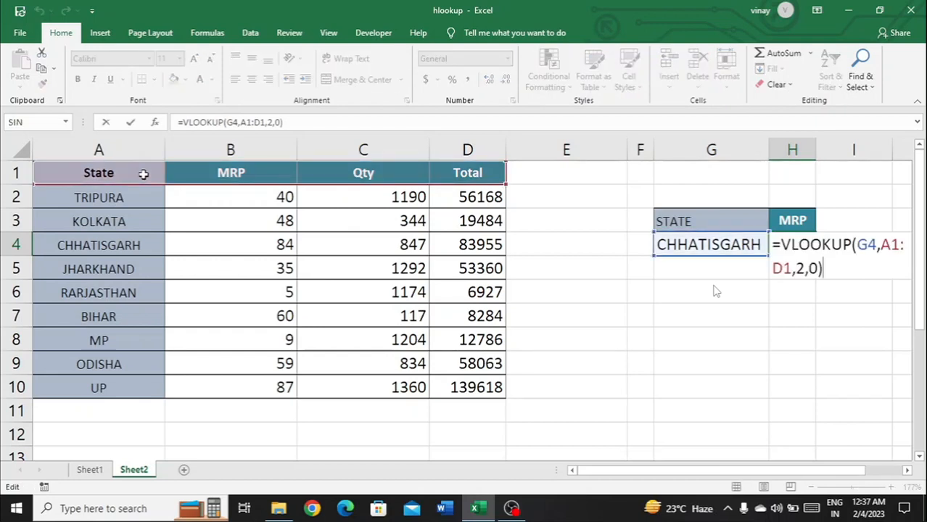
{"action": "key", "text": "Left"}
{"action": "key", "text": "Left"}
{"action": "key", "text": "Left"}
{"action": "key", "text": "Left"}
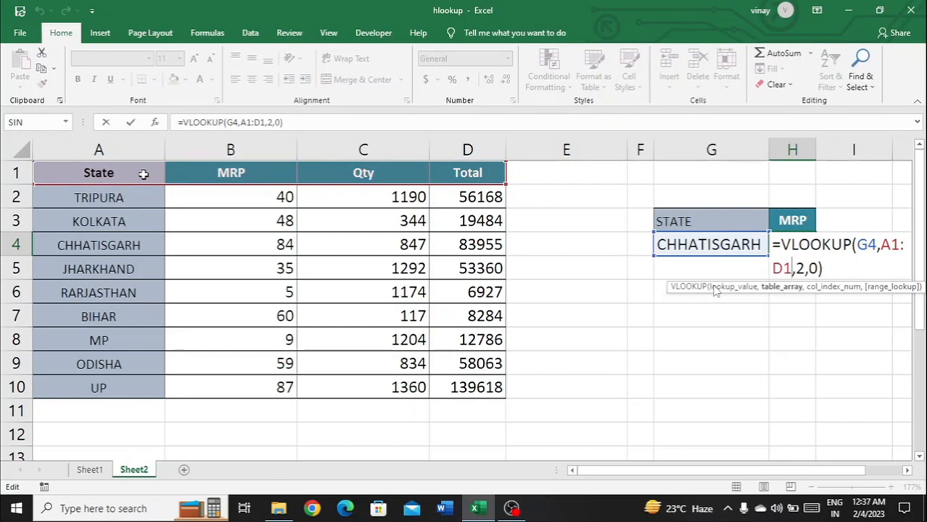
{"action": "key", "text": "BackSpace"}
{"action": "type", "text": "10"}
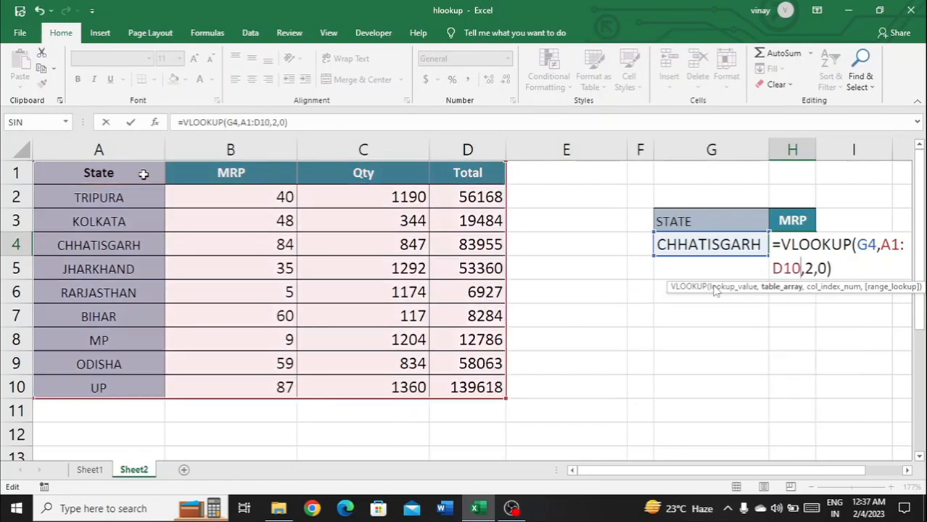
{"action": "key", "text": "Return"}
{"action": "key", "text": "Up"}
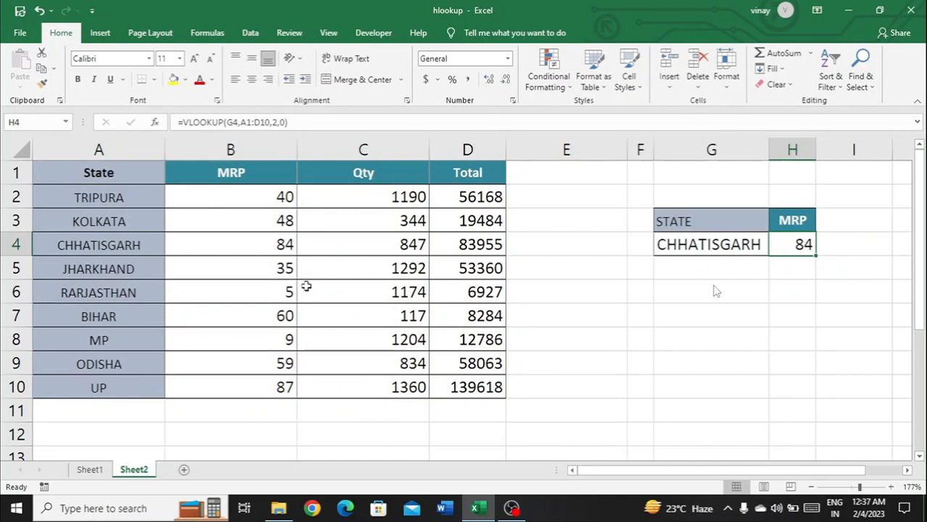
With G6 selected, look up the description of TRANSPOSE among the Lookup & Reference functions
{"action": "left_click", "coordinate": [670, 298]}
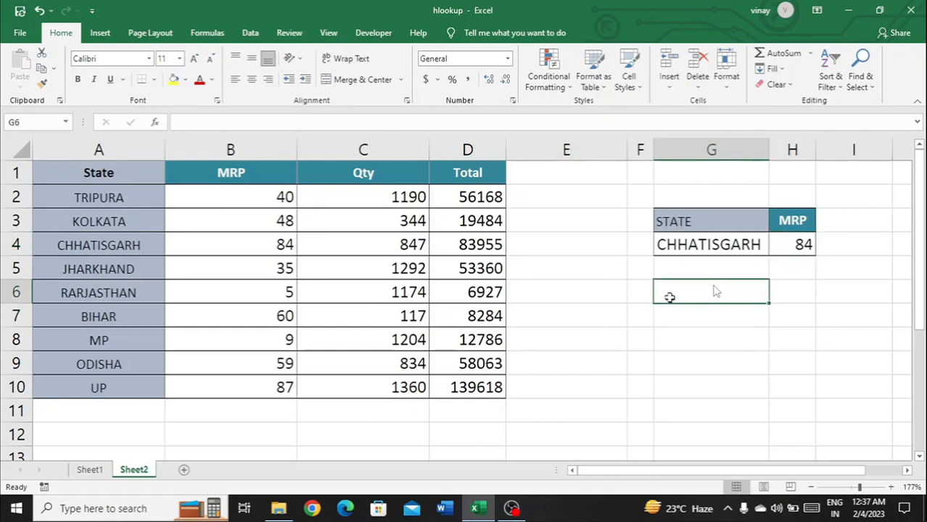
{"action": "left_click", "coordinate": [208, 32]}
{"action": "left_click", "coordinate": [271, 72]}
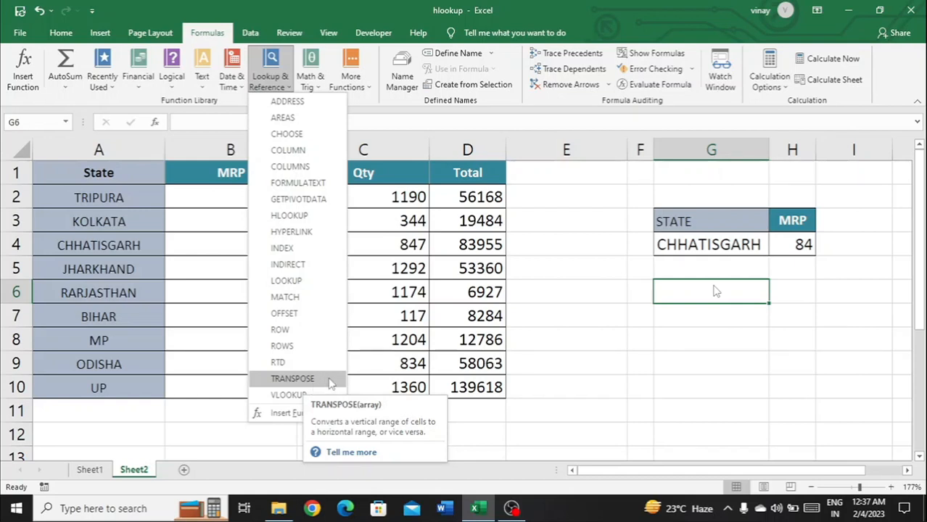
{"action": "left_click", "coordinate": [553, 368]}
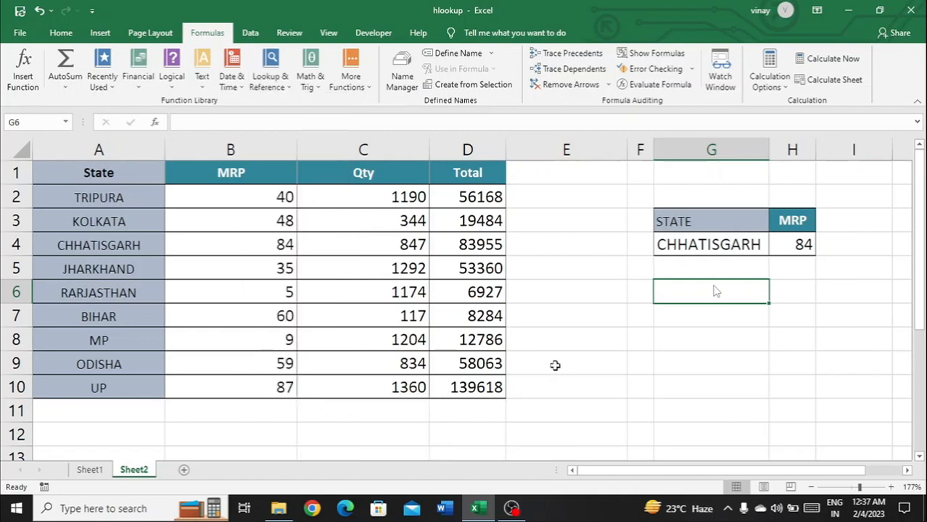
{"action": "type", "text": "="}
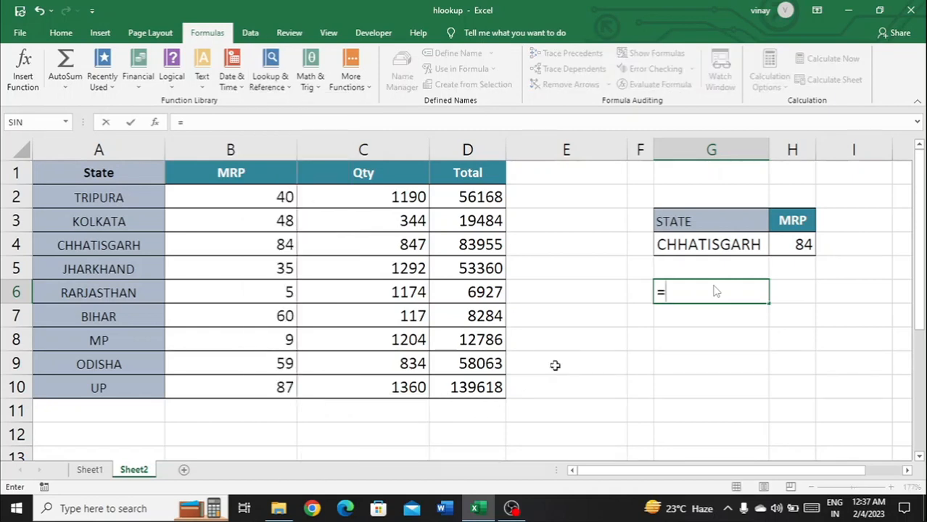
{"action": "type", "text": "tran"}
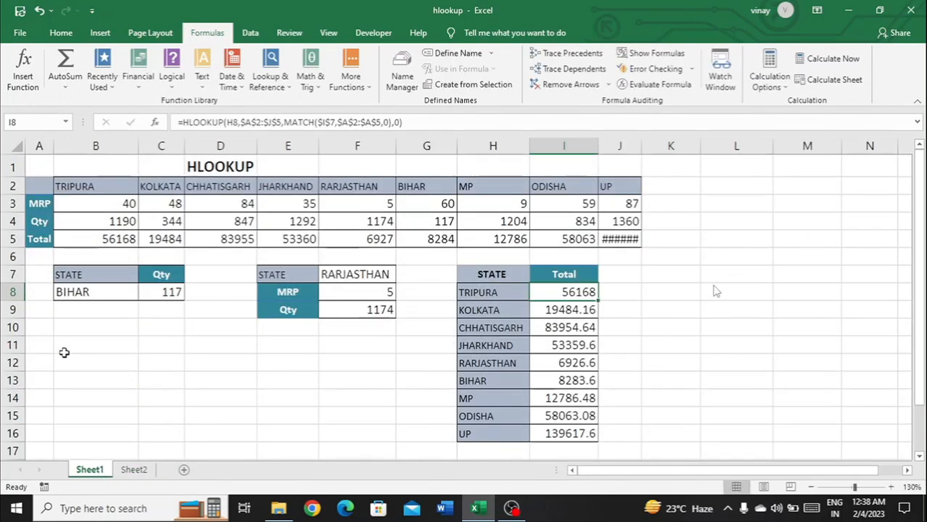
{"action": "left_click", "coordinate": [134, 470]}
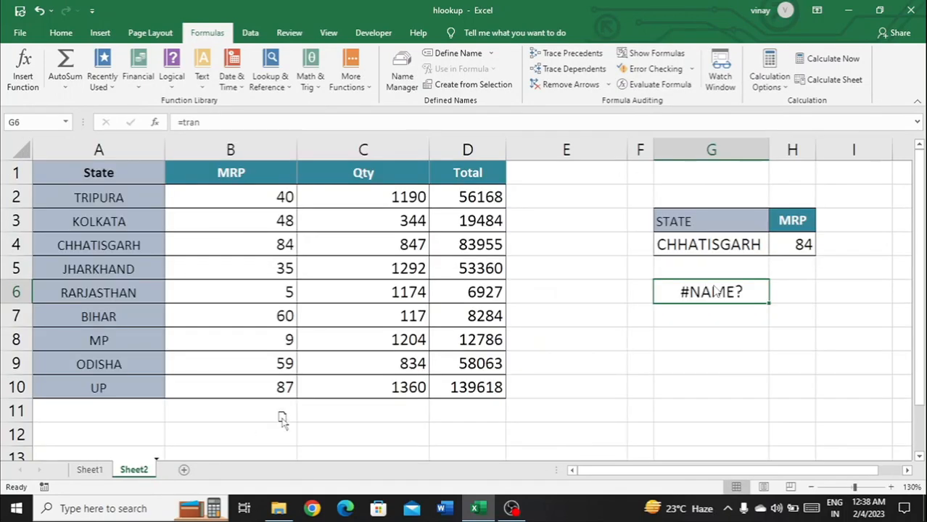
{"action": "key", "text": "BackSpace"}
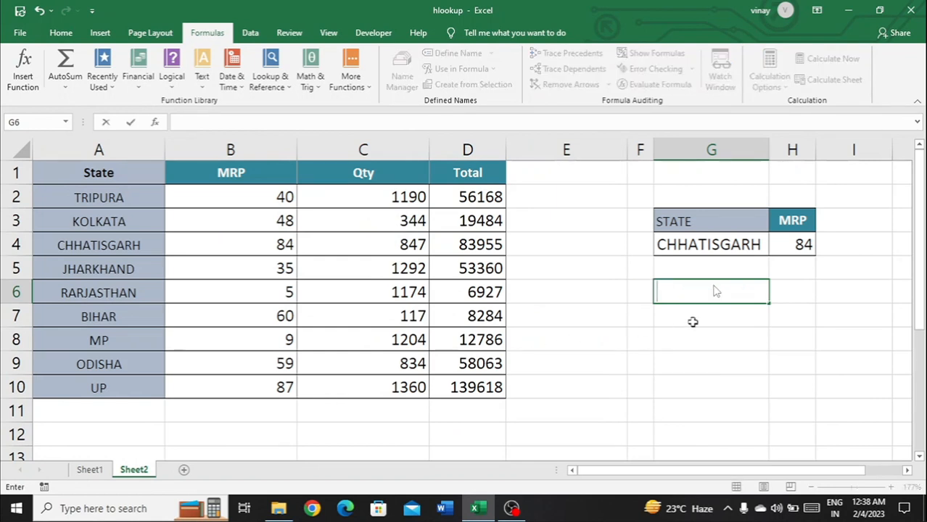
Enter =TRANSPOSE(A1:D10) in G6 as an array formula
{"action": "type", "text": "=transpo"}
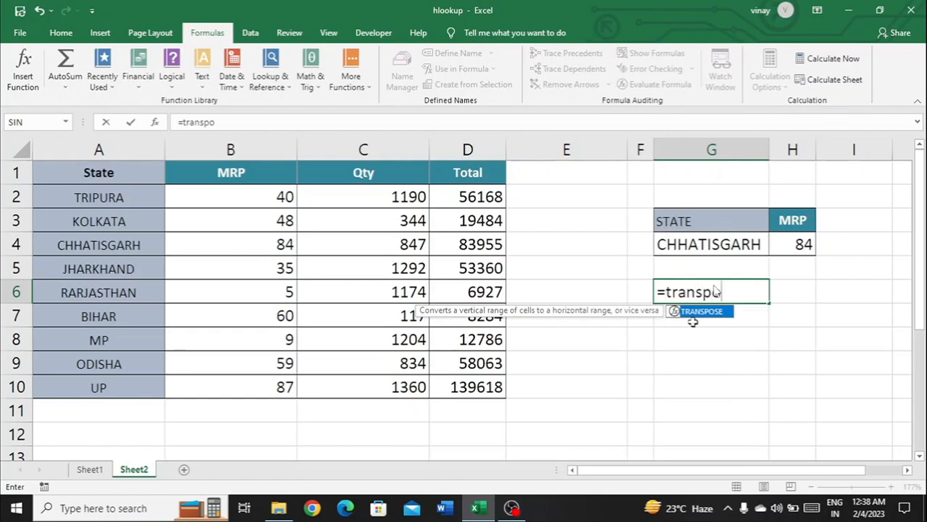
{"action": "type", "text": "se"}
{"action": "key", "text": "Tab"}
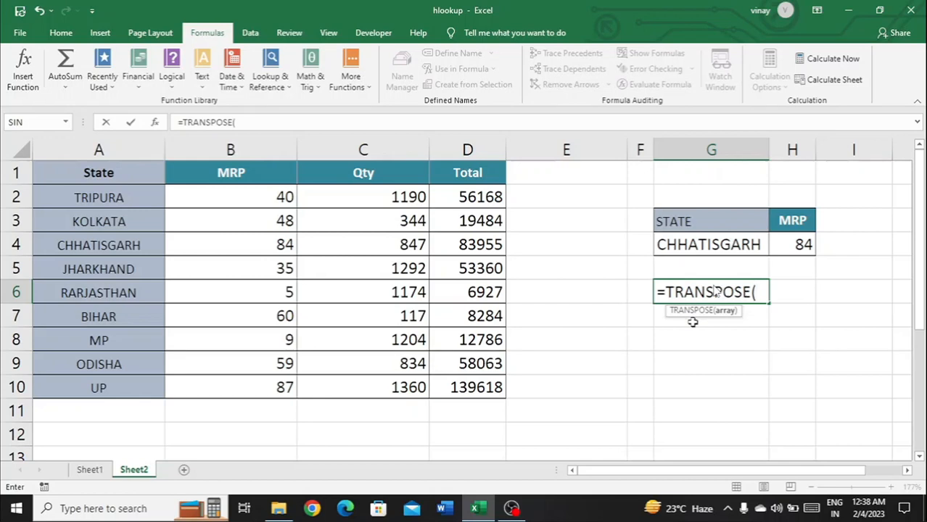
{"action": "key", "text": "Left"}
{"action": "key", "text": "Left"}
{"action": "key", "text": "Left"}
{"action": "key", "text": "Left"}
{"action": "key", "text": "Left"}
{"action": "key", "text": "Left"}
{"action": "key", "text": "ctrl+Up"}
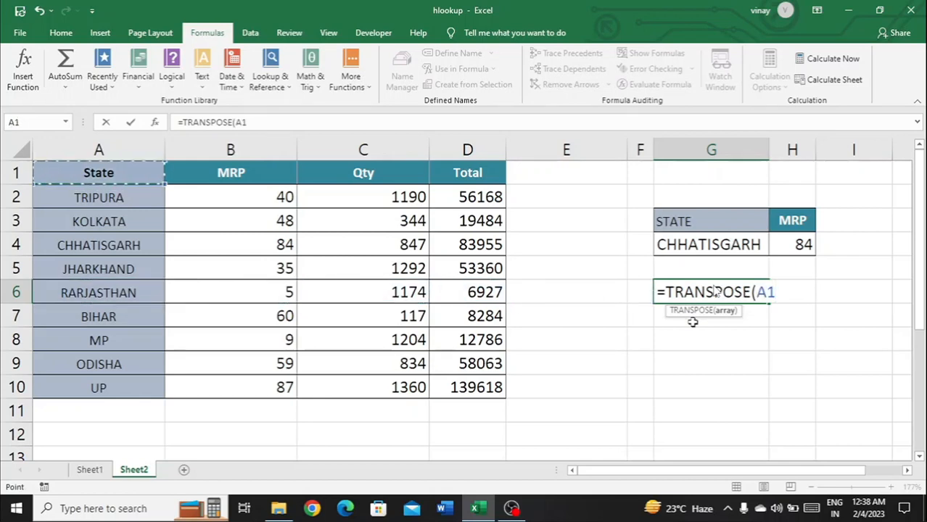
{"action": "key", "text": "ctrl+shift+Down"}
{"action": "key", "text": "ctrl+shift+Right"}
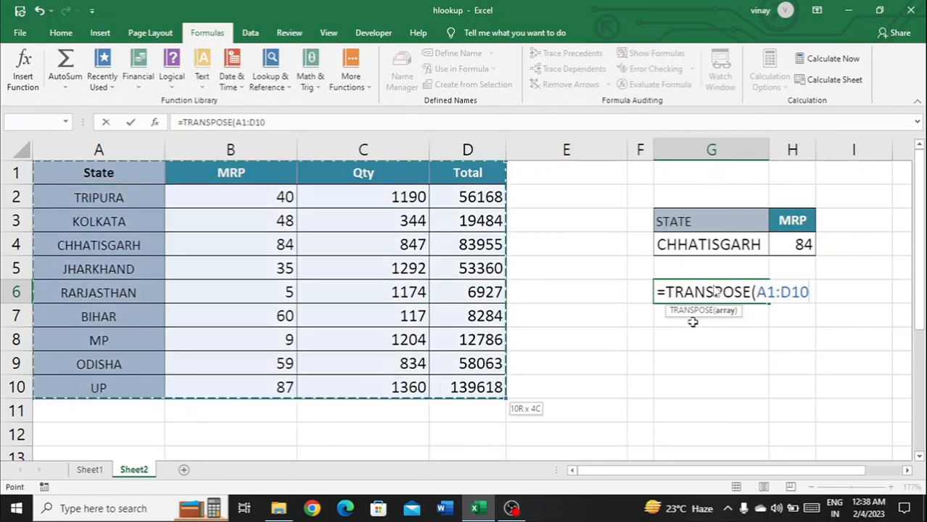
{"action": "type", "text": ")"}
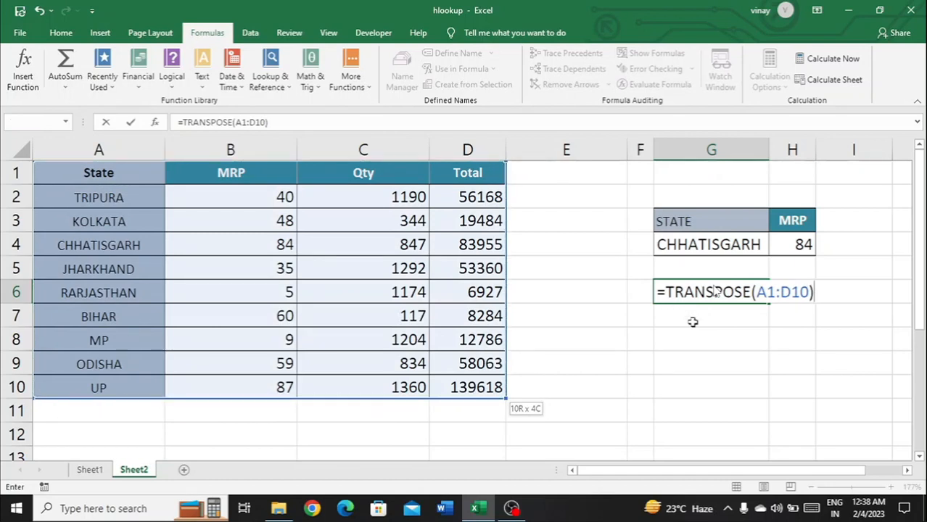
{"action": "key", "text": "ctrl+shift+Return"}
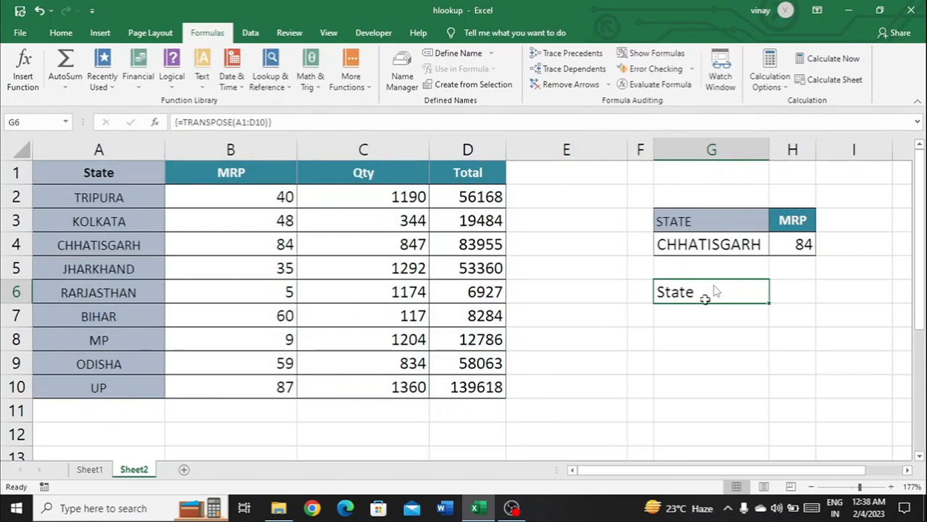
{"action": "key", "text": "shift+Down"}
{"action": "key", "text": "shift+Right"}
{"action": "key", "text": "shift+Right"}
{"action": "key", "text": "shift+Right"}
{"action": "key", "text": "shift+Right"}
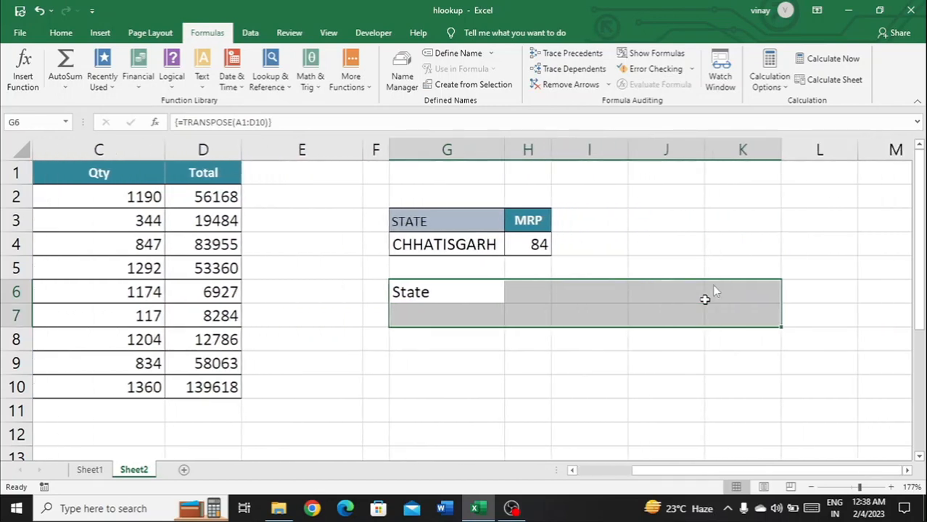
{"action": "scroll", "coordinate": [705, 300], "scroll_direction": "left", "scroll_amount": 3}
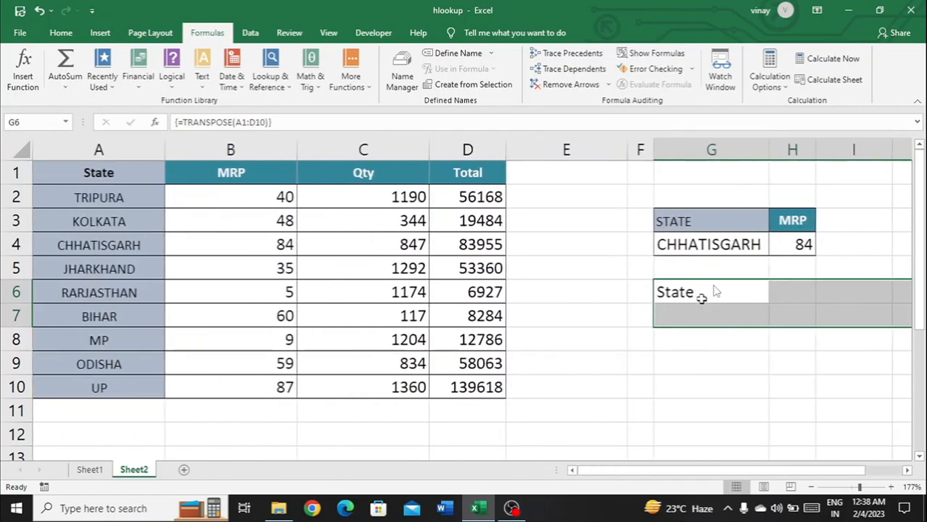
{"action": "left_click", "coordinate": [702, 299]}
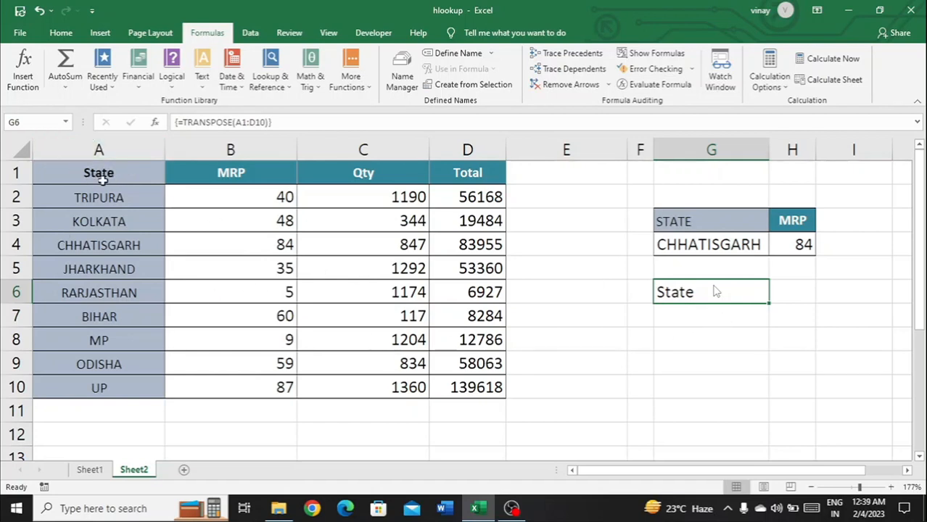
{"action": "key", "text": "Return"}
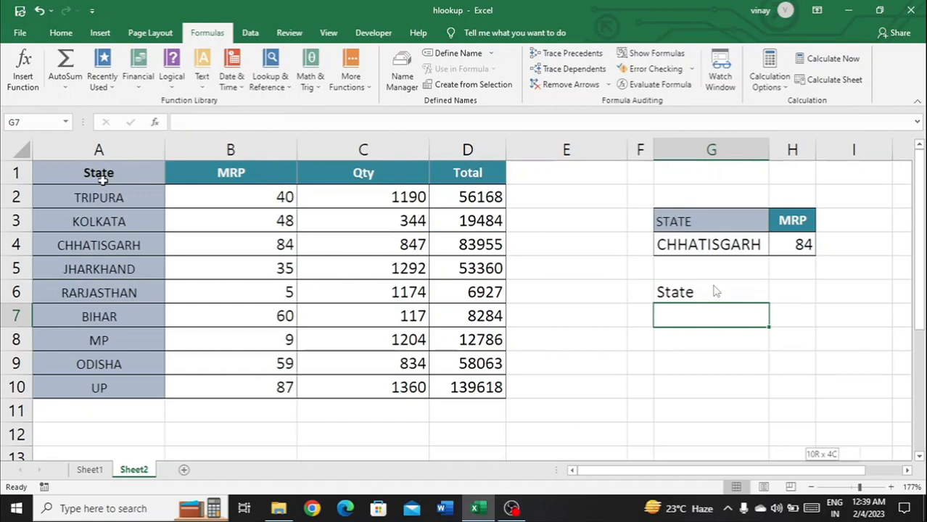
{"action": "key", "text": "ctrl+shift+Down"}
{"action": "key", "text": "ctrl+shift+Up"}
{"action": "key", "text": "Up"}
{"action": "key", "text": "Up"}
{"action": "key", "text": "Up"}
{"action": "key", "text": "Up"}
{"action": "key", "text": "Up"}
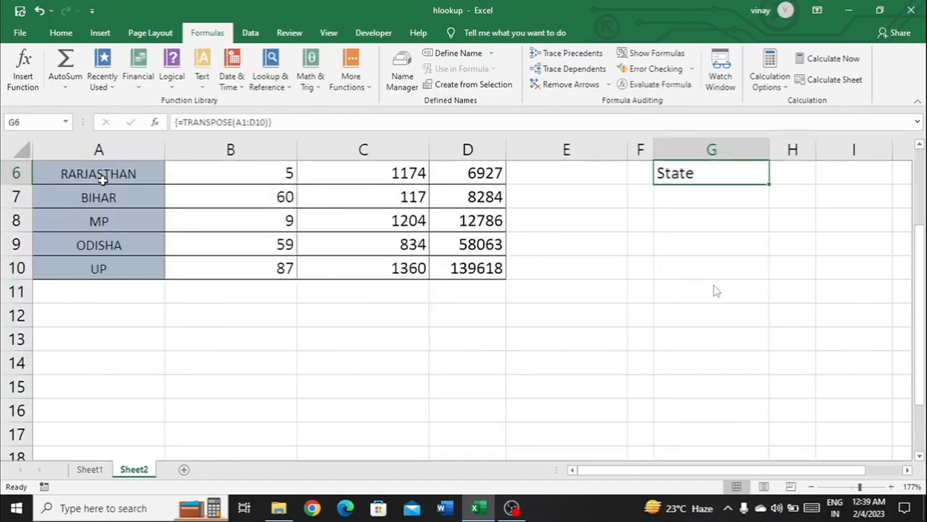
{"action": "key", "text": "Down"}
{"action": "key", "text": "Down"}
{"action": "key", "text": "Down"}
{"action": "key", "text": "Down"}
{"action": "key", "text": "Down"}
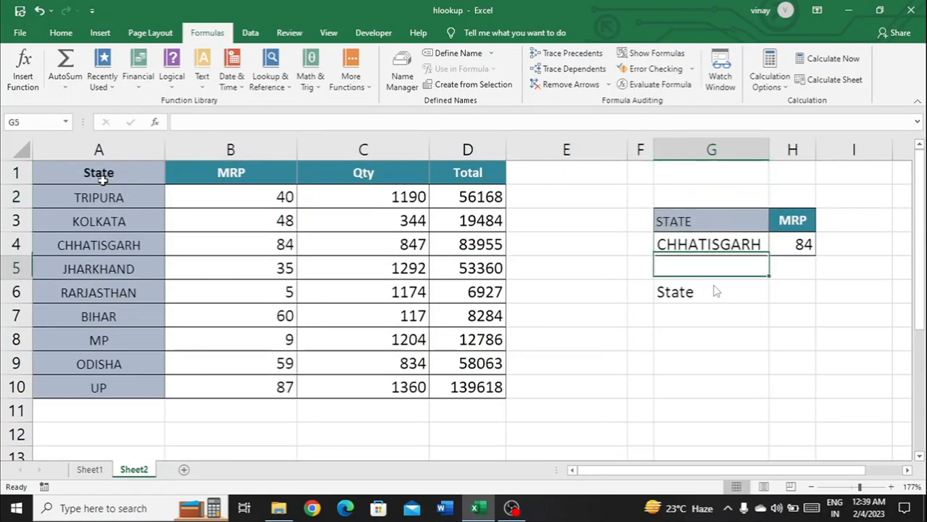
Start a TRANSPOSE formula across the selected range G8:N9
{"action": "key", "text": "Down"}
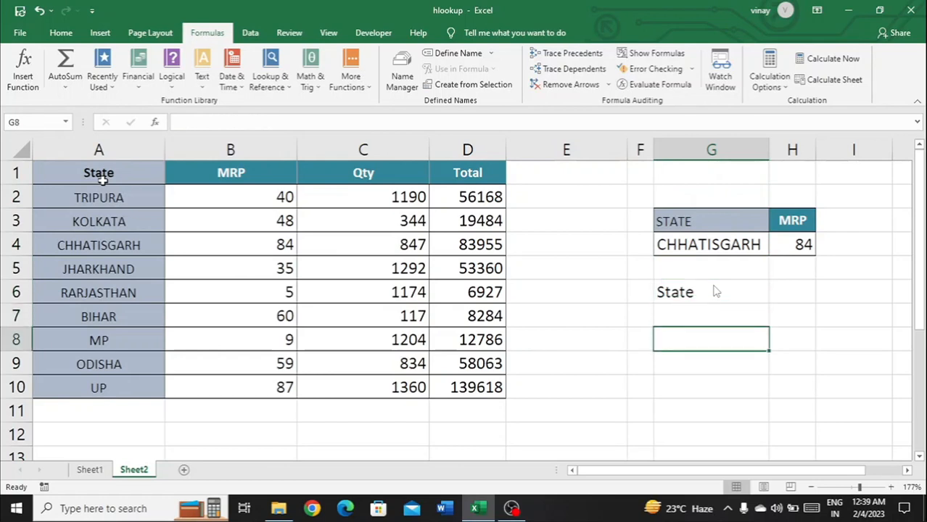
{"action": "key", "text": "shift+Right"}
{"action": "key", "text": "shift+Right"}
{"action": "key", "text": "shift+Right"}
{"action": "key", "text": "shift+Right"}
{"action": "key", "text": "shift+Right"}
{"action": "key", "text": "shift+Right"}
{"action": "key", "text": "shift+Right"}
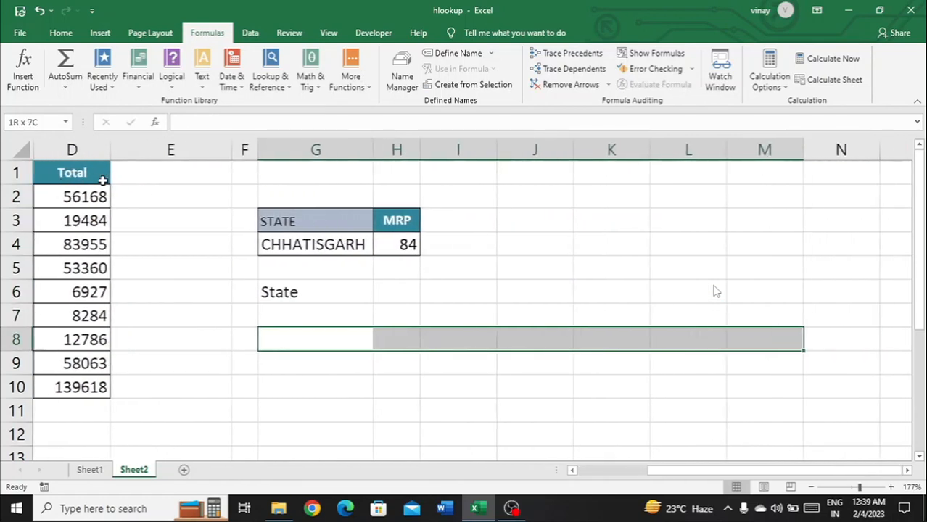
{"action": "key", "text": "shift+Down"}
{"action": "type", "text": "="}
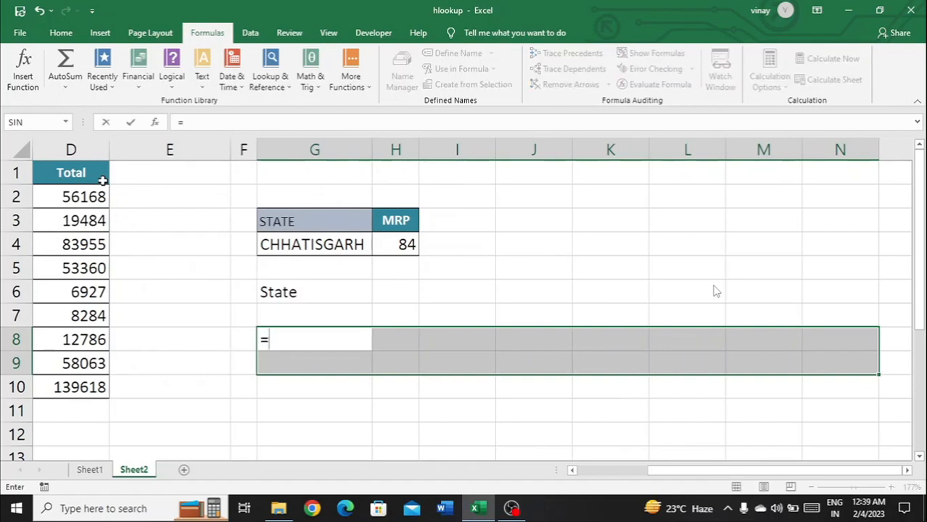
{"action": "type", "text": "tran"}
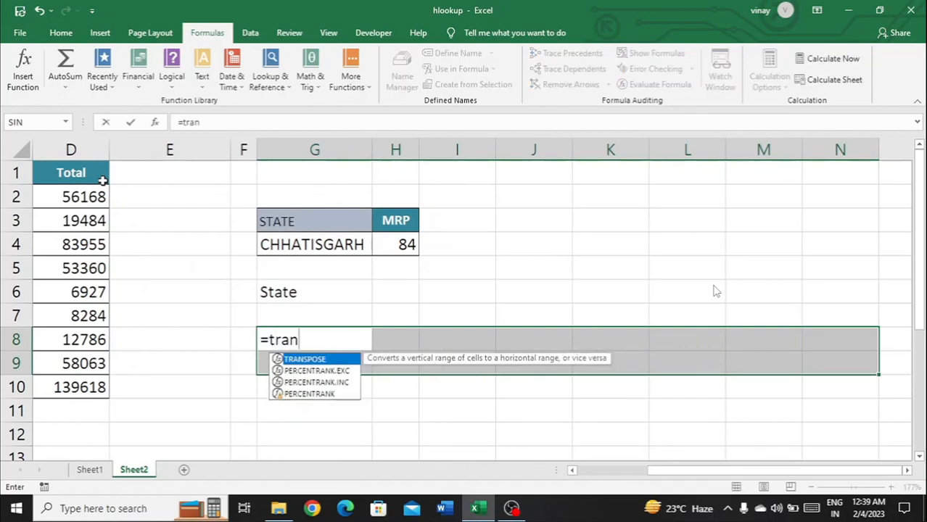
{"action": "type", "text": "spos"}
{"action": "key", "text": "Tab"}
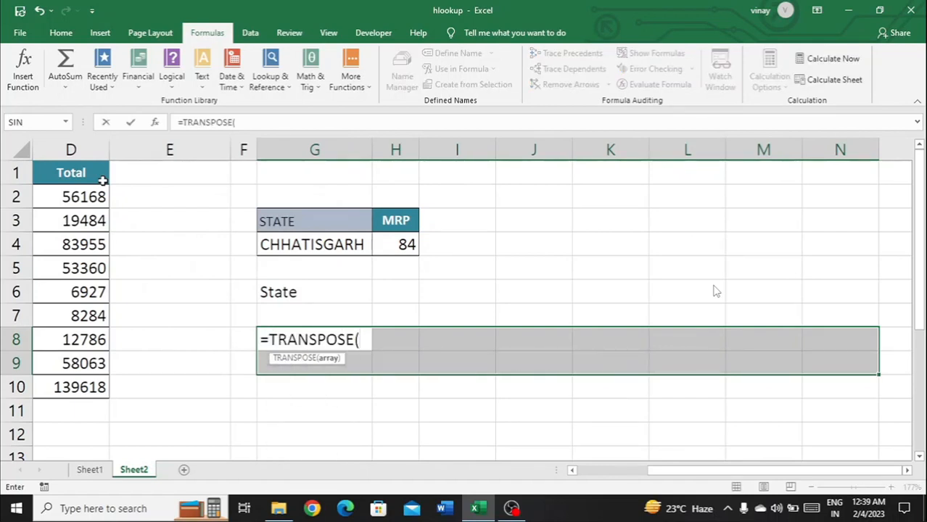
Complete the TRANSPOSE formula with array A1:D10 and enter it as an array formula in G8:N9
{"action": "key", "text": "Left"}
{"action": "key", "text": "Left"}
{"action": "key", "text": "Left"}
{"action": "key", "text": "Left"}
{"action": "key", "text": "Left"}
{"action": "key", "text": "Left"}
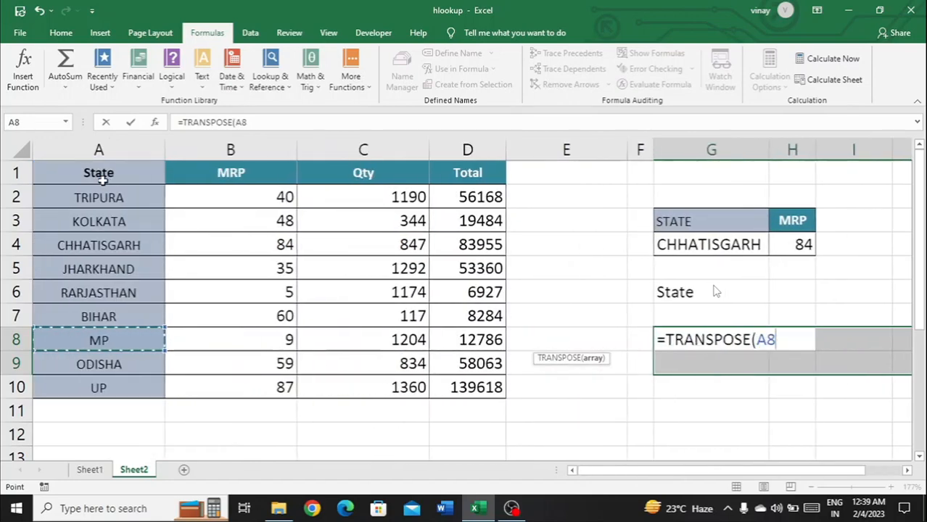
{"action": "key", "text": "Up"}
{"action": "key", "text": "ctrl+Up"}
{"action": "key", "text": "ctrl+shift+Down"}
{"action": "key", "text": "ctrl+shift+Right"}
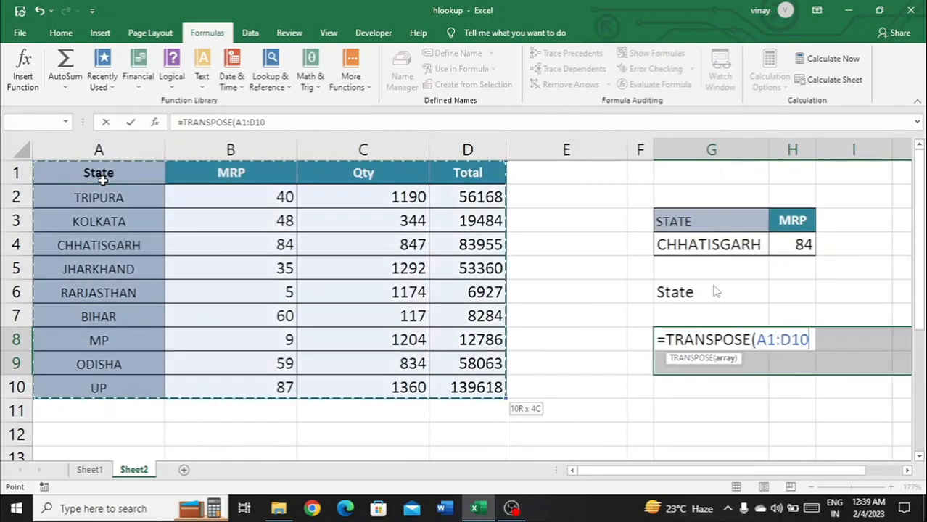
{"action": "type", "text": ")"}
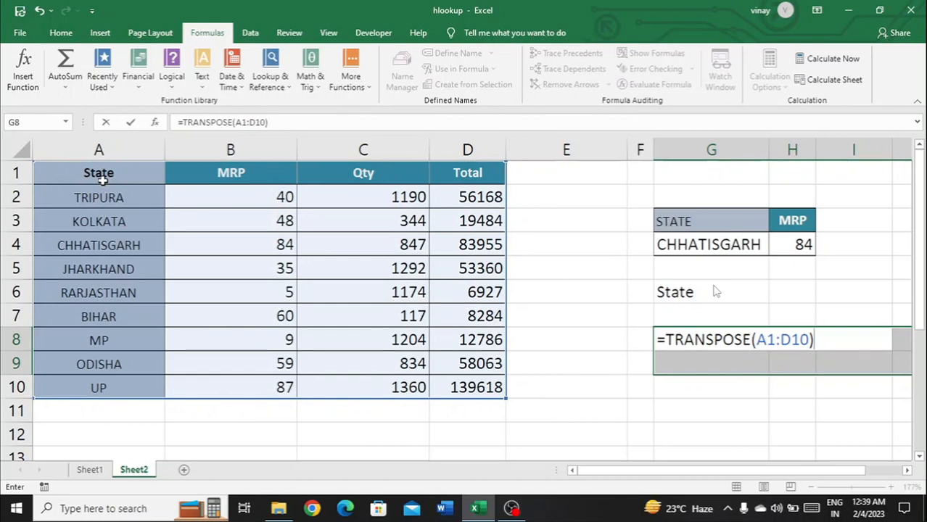
{"action": "key", "text": "ctrl+shift+Return"}
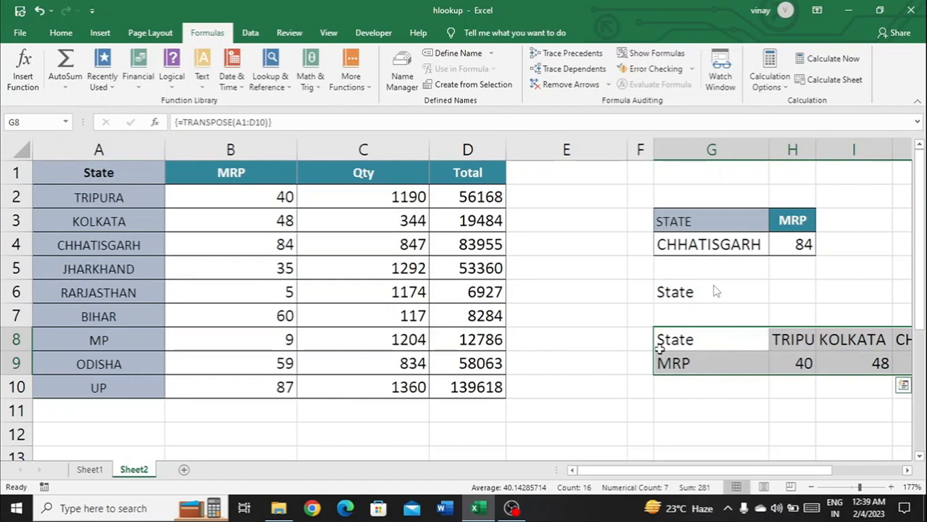
Examine the transposed State and MRP rows in G8:N9 against the source table
{"action": "scroll", "coordinate": [660, 349], "scroll_direction": "right", "scroll_amount": 2}
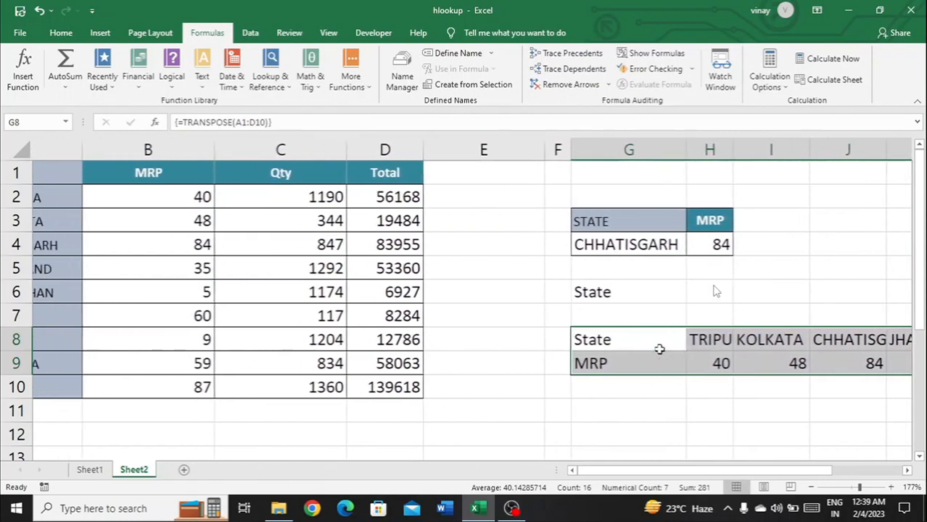
{"action": "scroll", "coordinate": [660, 349], "scroll_direction": "right", "scroll_amount": 4}
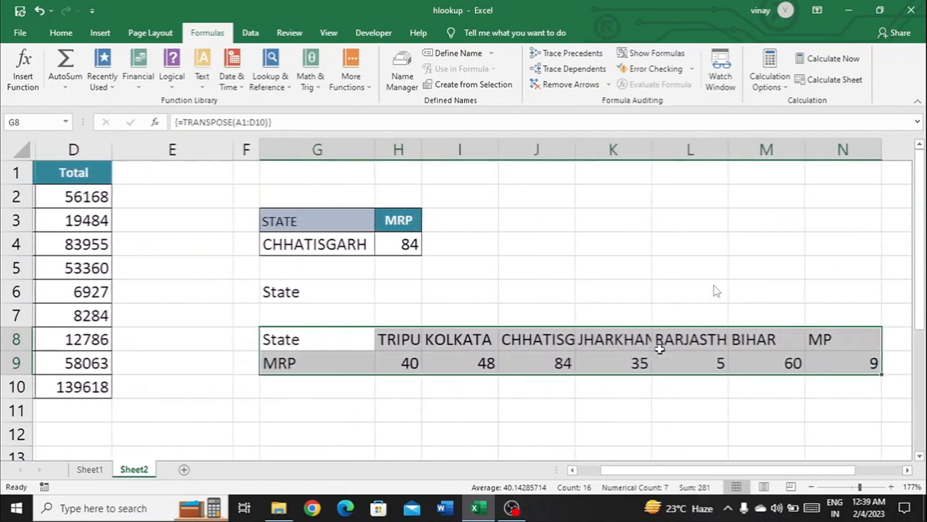
{"action": "scroll", "coordinate": [659, 349], "scroll_direction": "left", "scroll_amount": 1}
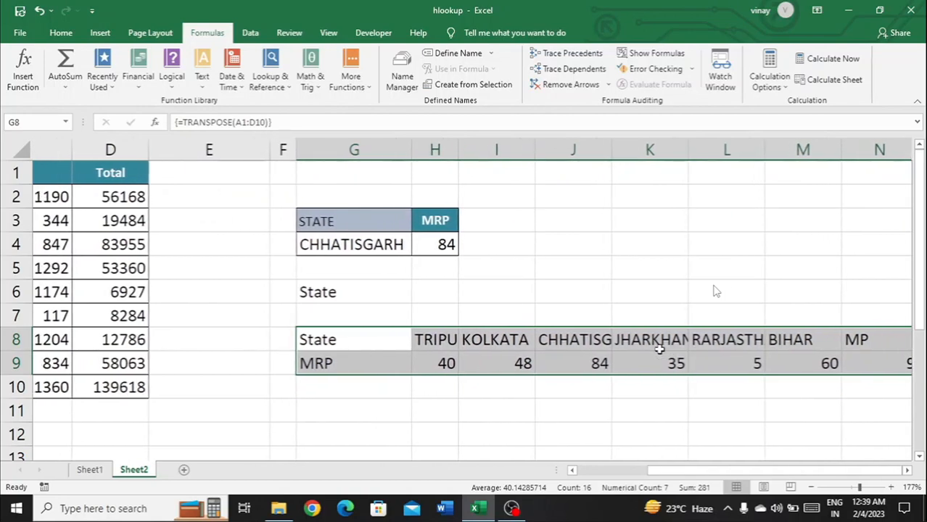
{"action": "scroll", "coordinate": [660, 349], "scroll_direction": "left", "scroll_amount": 3}
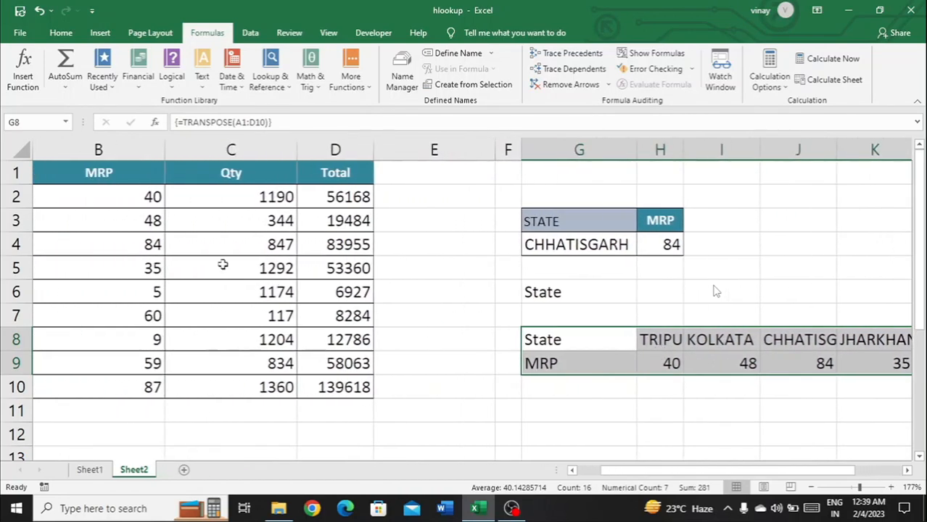
{"action": "scroll", "coordinate": [257, 216], "scroll_direction": "left", "scroll_amount": 1}
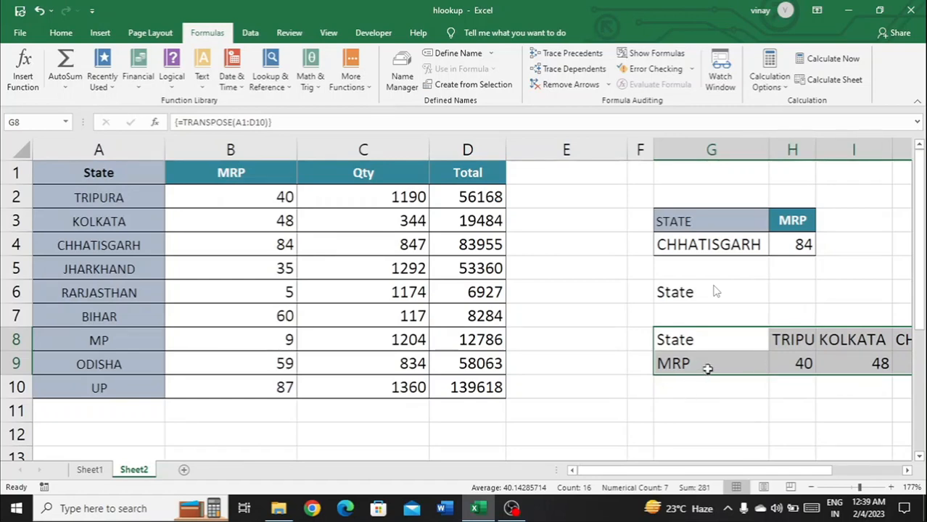
Replace the formula in H4 with an HLOOKUP that uses the absolute reference $G$4 as lookup value
{"action": "key", "text": "Up"}
{"action": "key", "text": "Up"}
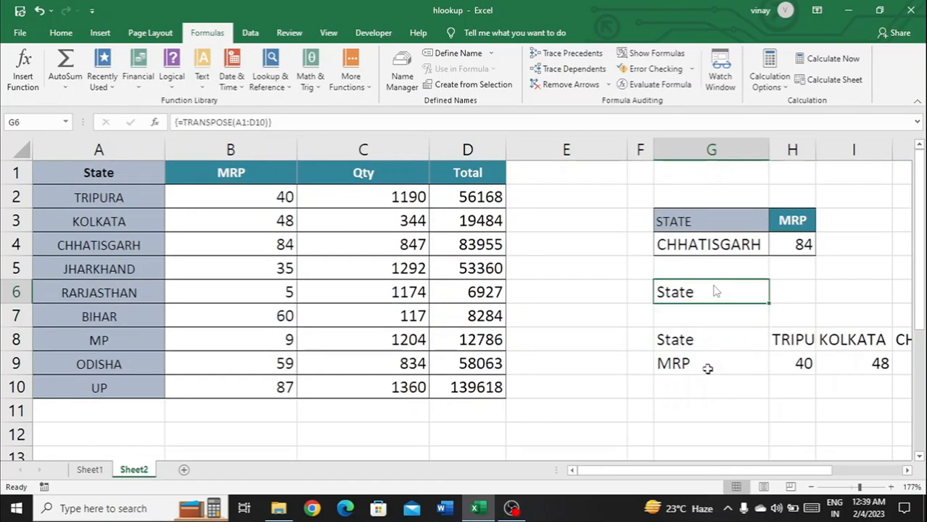
{"action": "key", "text": "Up"}
{"action": "key", "text": "Up"}
{"action": "key", "text": "Right"}
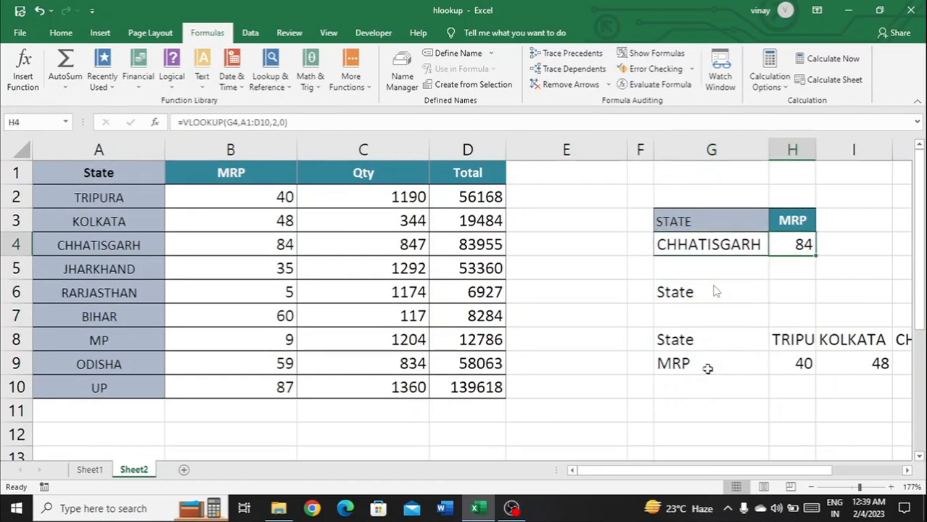
{"action": "key", "text": "BackSpace"}
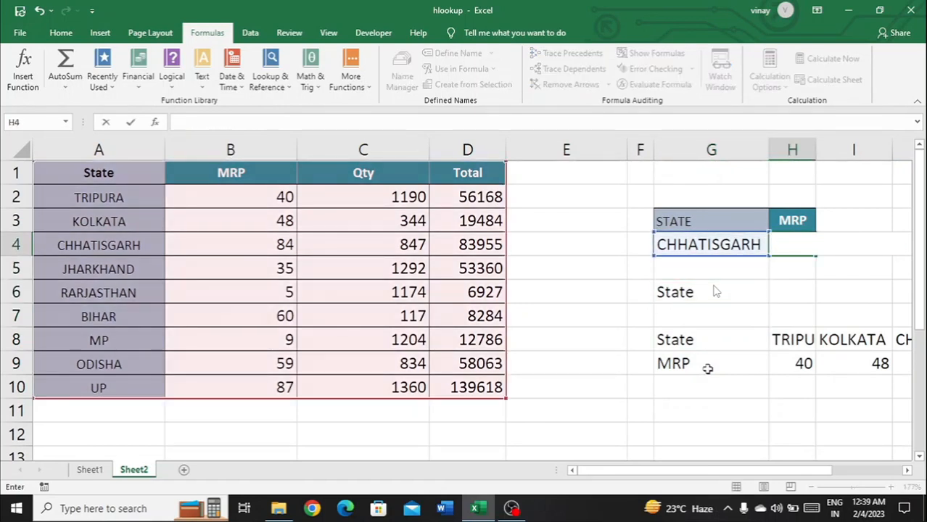
{"action": "type", "text": "="}
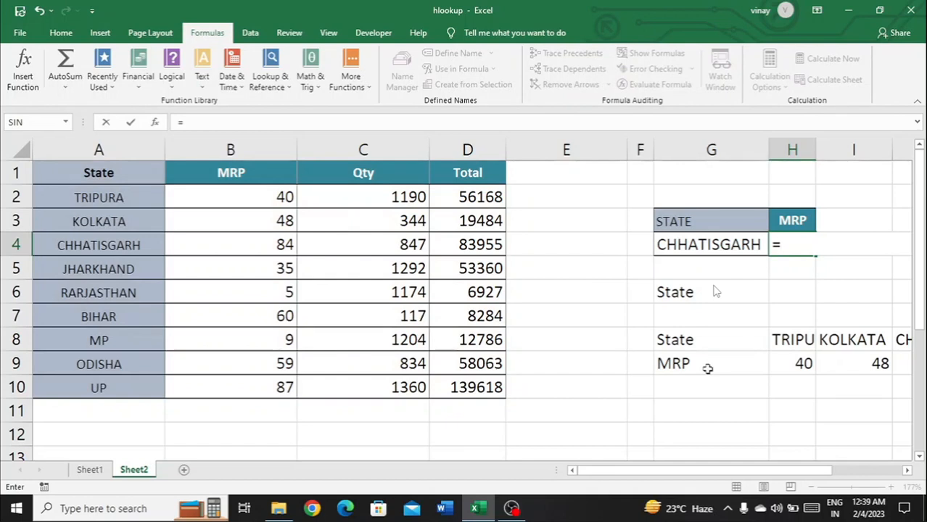
{"action": "type", "text": "hlook"}
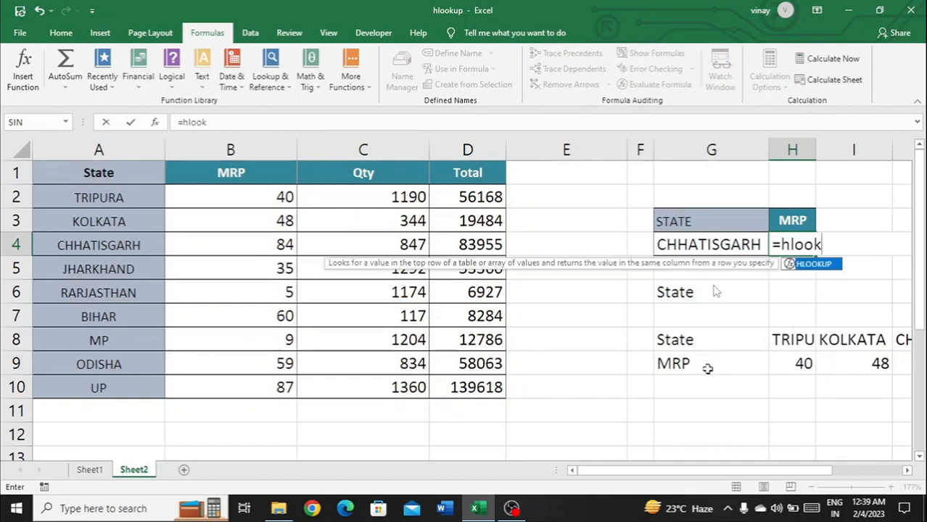
{"action": "type", "text": "up"}
{"action": "key", "text": "Tab"}
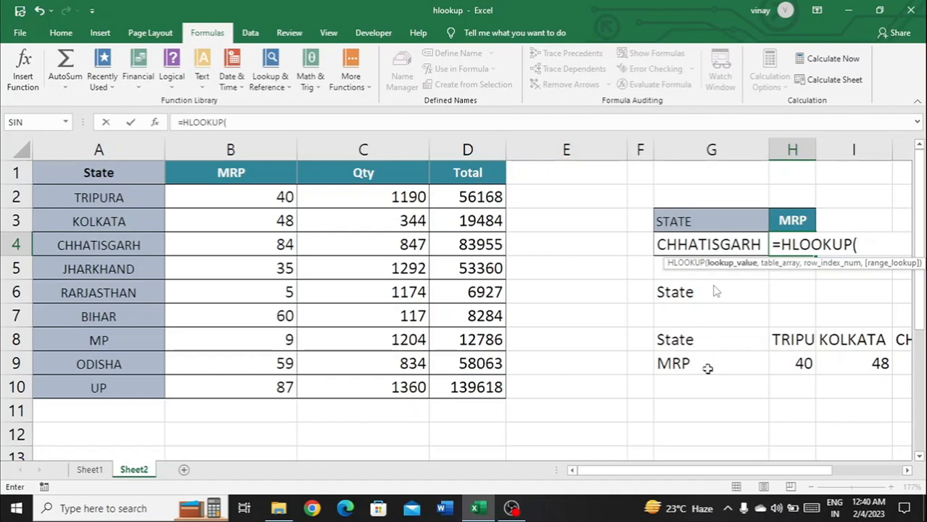
{"action": "key", "text": "Left"}
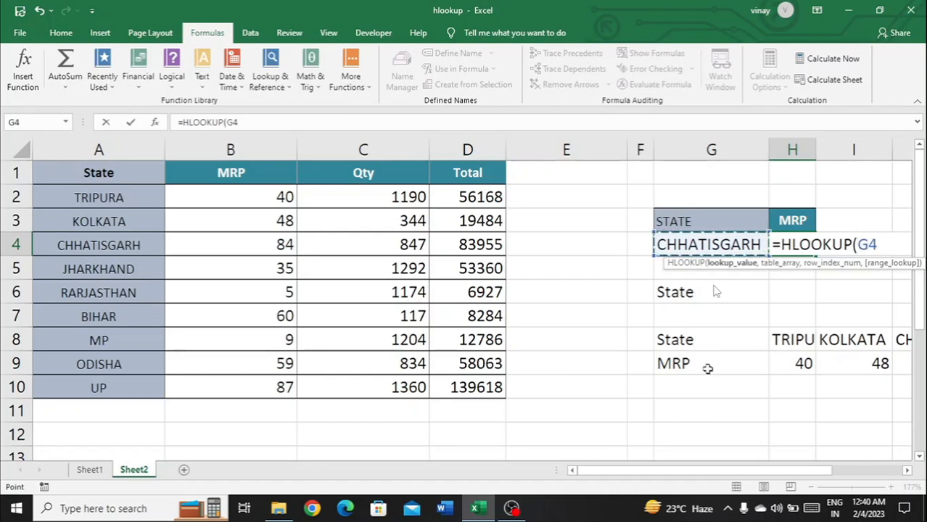
{"action": "key", "text": "F4"}
{"action": "type", "text": ","}
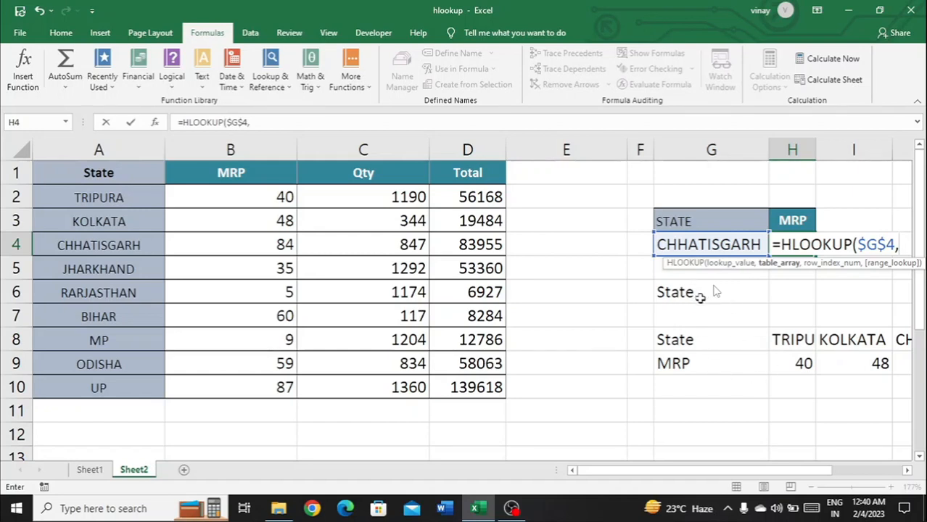
Nest a TRANSPOSE function as the table array of the HLOOKUP formula in H4
{"action": "scroll", "coordinate": [714, 290], "scroll_direction": "right", "scroll_amount": 1}
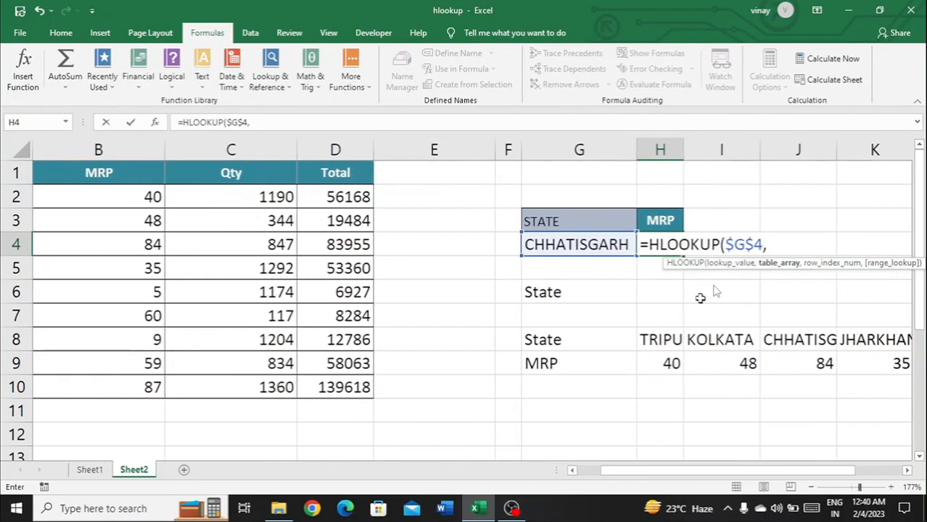
{"action": "type", "text": "transp"}
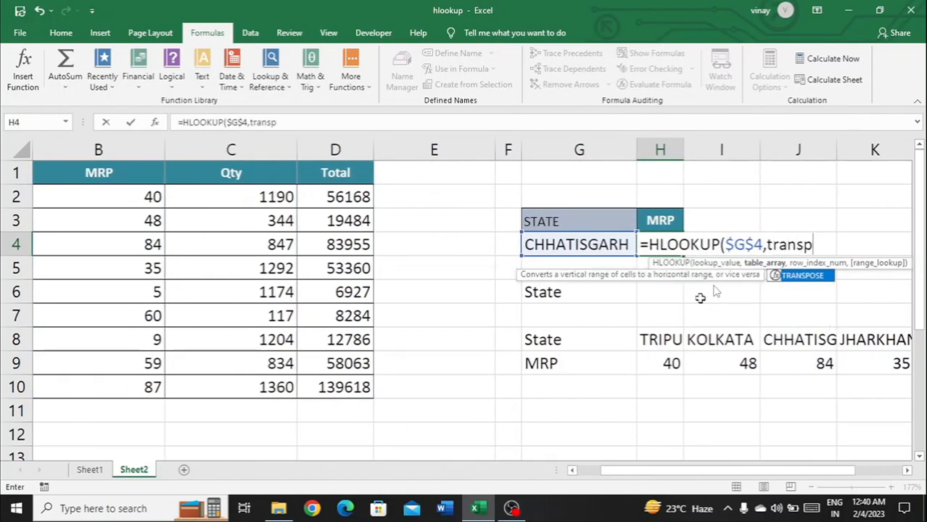
{"action": "type", "text": "ose"}
{"action": "key", "text": "Tab"}
Set the nested TRANSPOSE array to the full state table A1:D10 and close that argument
{"action": "key", "text": "Left"}
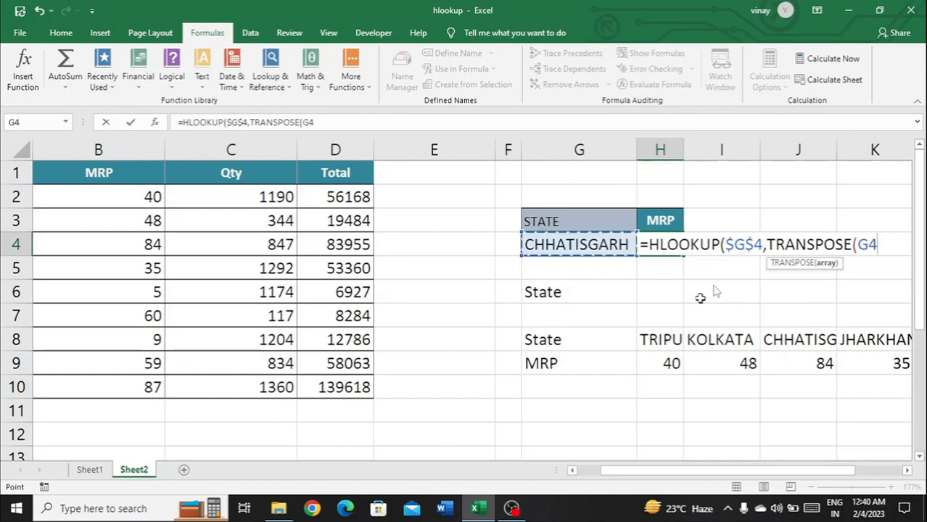
{"action": "key", "text": "Left"}
{"action": "key", "text": "Left"}
{"action": "key", "text": "Left"}
{"action": "key", "text": "Left"}
{"action": "key", "text": "Left"}
{"action": "key", "text": "Left"}
{"action": "key", "text": "Up"}
{"action": "key", "text": "Up"}
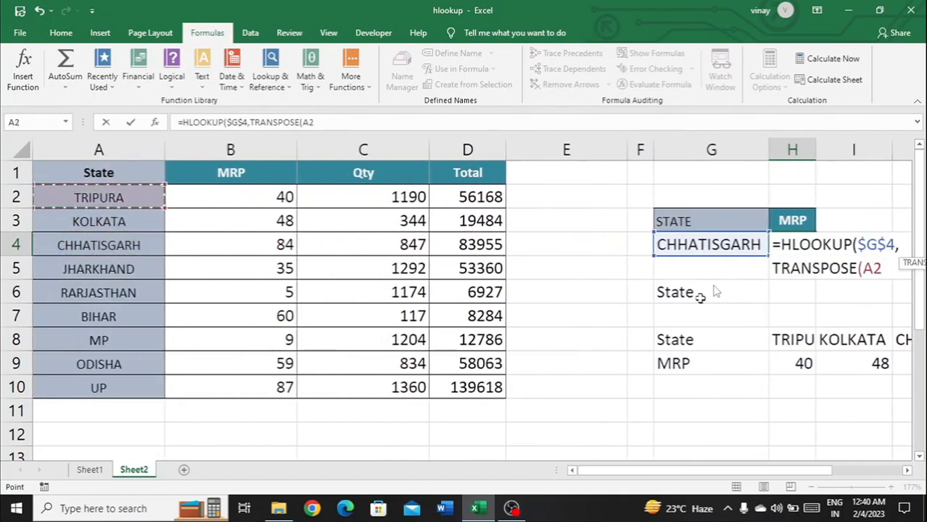
{"action": "key", "text": "Up"}
{"action": "key", "text": "ctrl+shift+Down"}
{"action": "key", "text": "ctrl+shift+Right"}
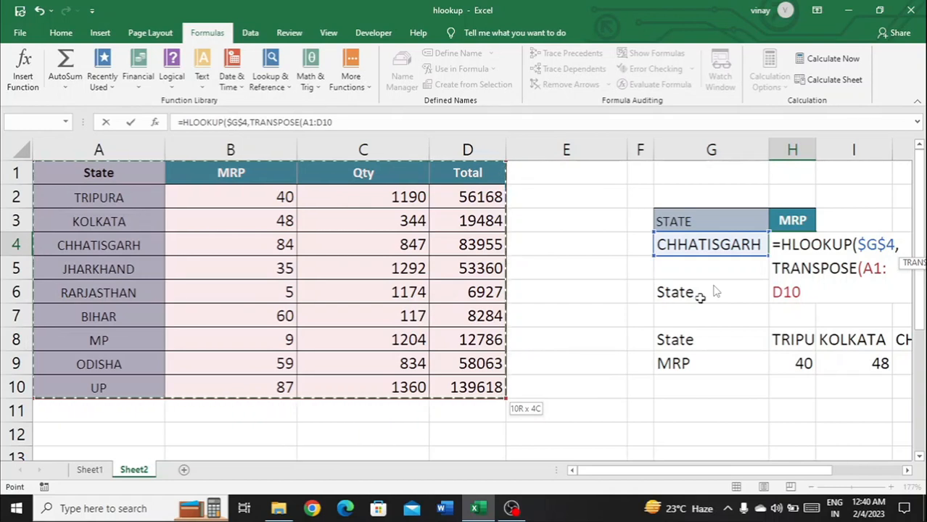
{"action": "type", "text": "),"}
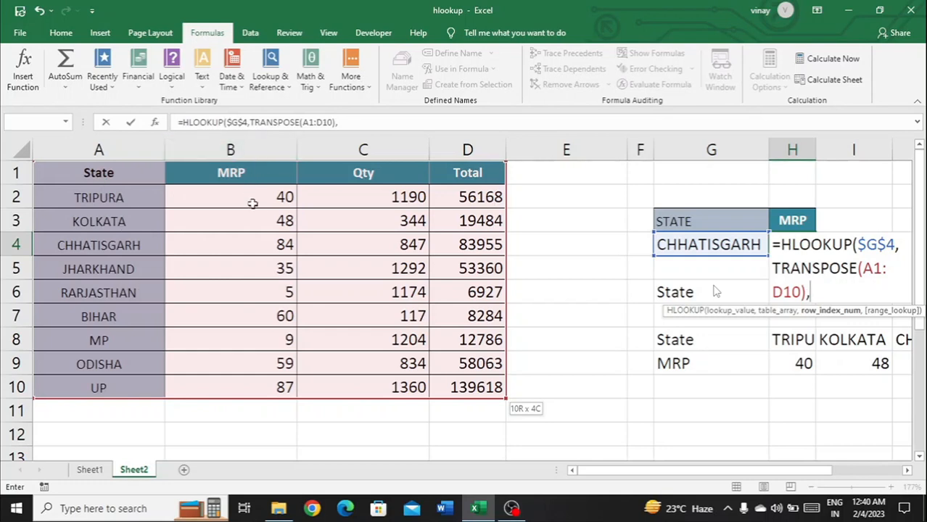
{"action": "left_click", "coordinate": [378, 179]}
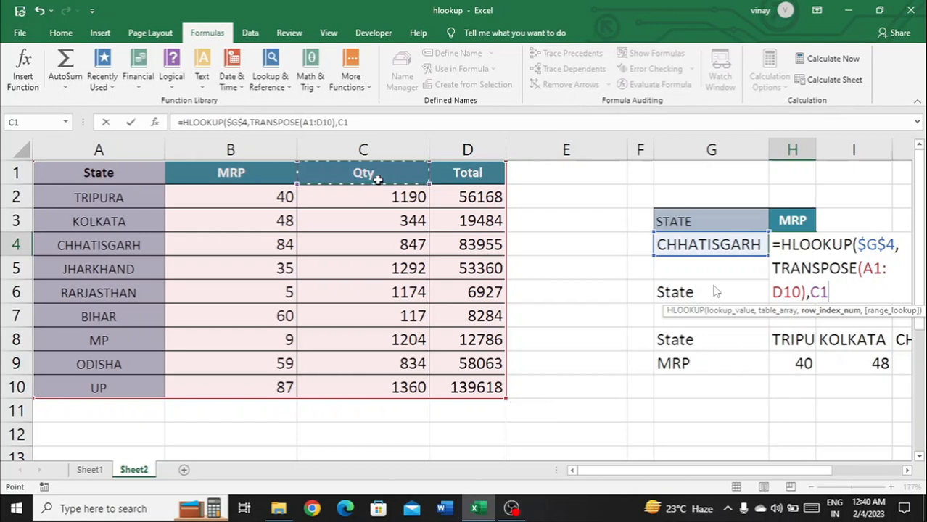
{"action": "key", "text": "Right"}
{"action": "key", "text": "ctrl+shift+Down"}
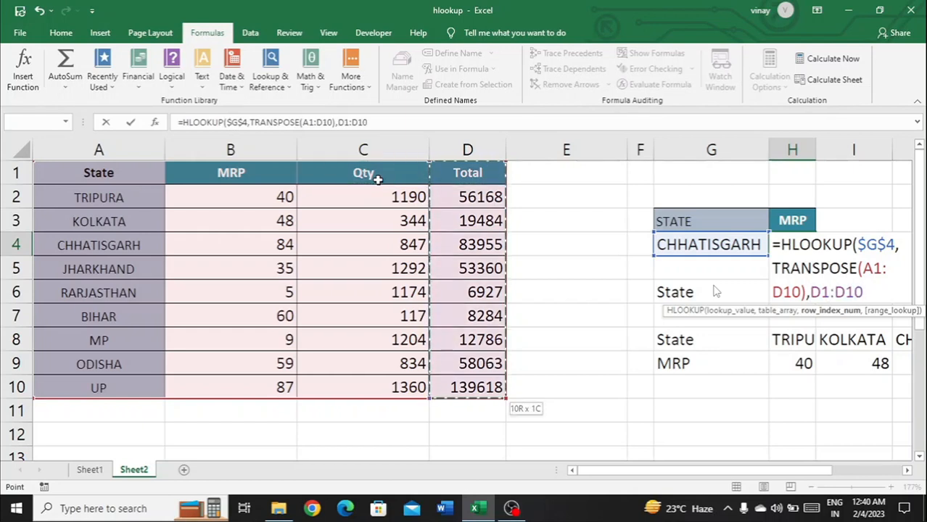
{"action": "key", "text": "Right"}
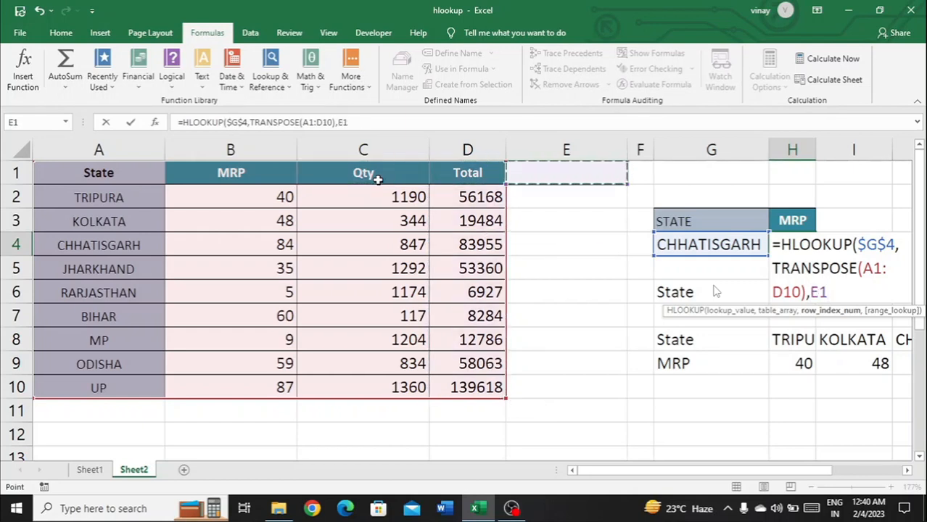
{"action": "key", "text": "BackSpace"}
{"action": "key", "text": "BackSpace"}
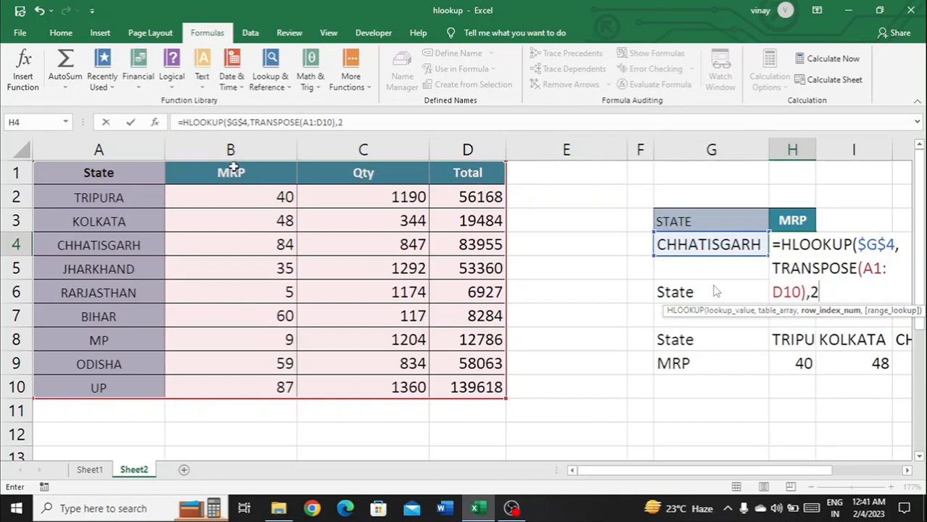
Complete the HLOOKUP in H4 with row index 2 and range lookup 0, entering it as a regular formula
{"action": "type", "text": "2,0"}
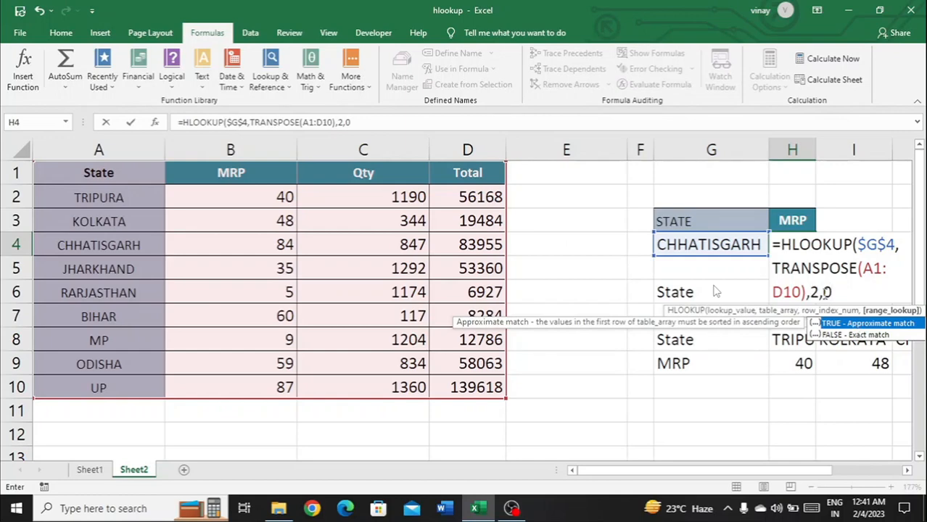
{"action": "type", "text": ")"}
{"action": "key", "text": "ctrl+Return"}
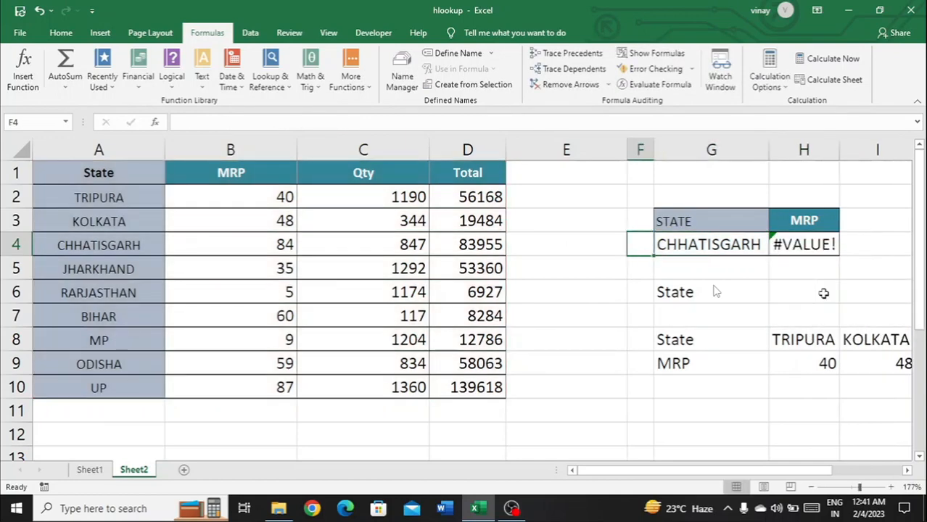
{"action": "key", "text": "F2"}
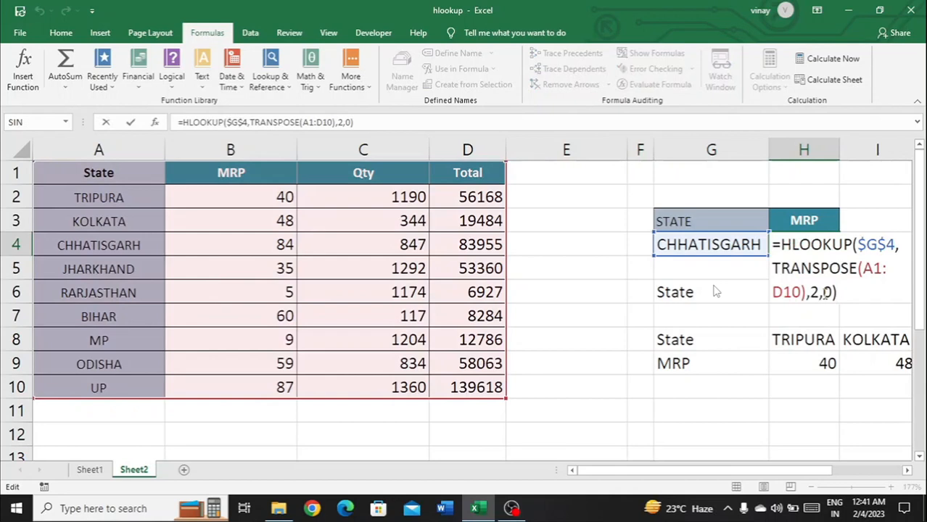
{"action": "key", "text": "Left"}
{"action": "key", "text": "Left"}
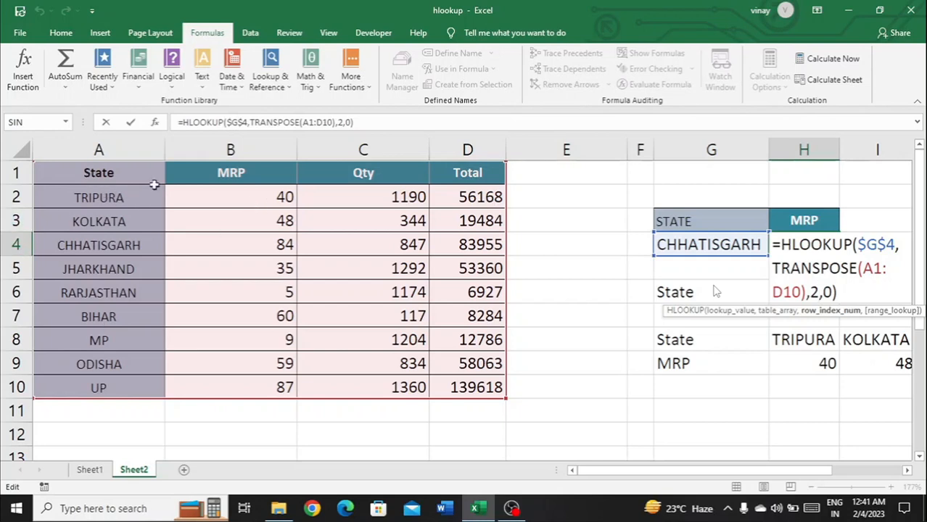
{"action": "left_click", "coordinate": [103, 198]}
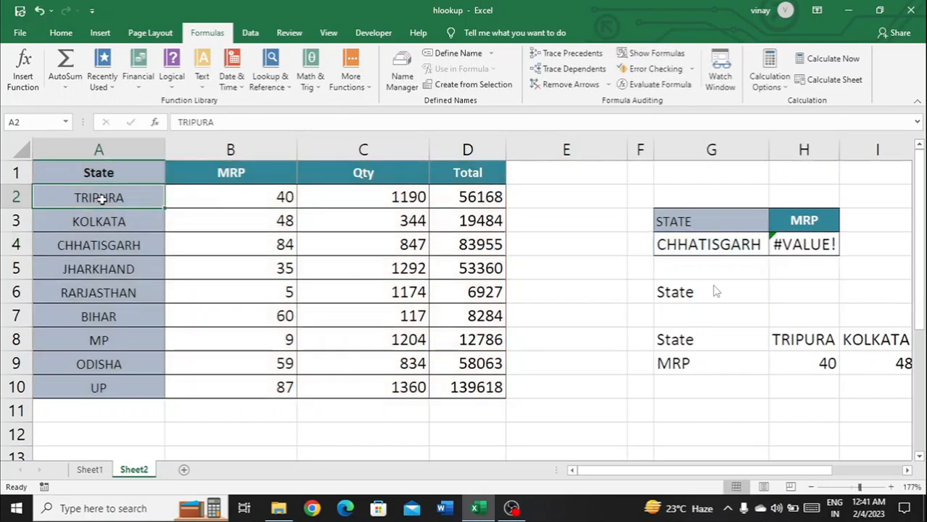
Re-enter the nested HLOOKUP and TRANSPOSE formula in H4 as an array formula
{"action": "key", "text": "Right"}
{"action": "key", "text": "Right"}
{"action": "key", "text": "Right"}
{"action": "key", "text": "Right"}
{"action": "key", "text": "Right"}
{"action": "key", "text": "Right"}
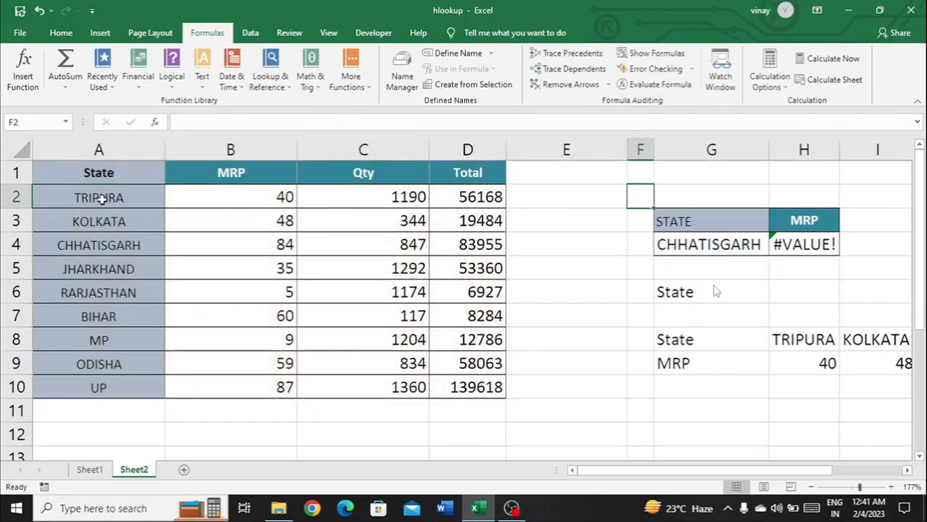
{"action": "key", "text": "Right"}
{"action": "key", "text": "Down"}
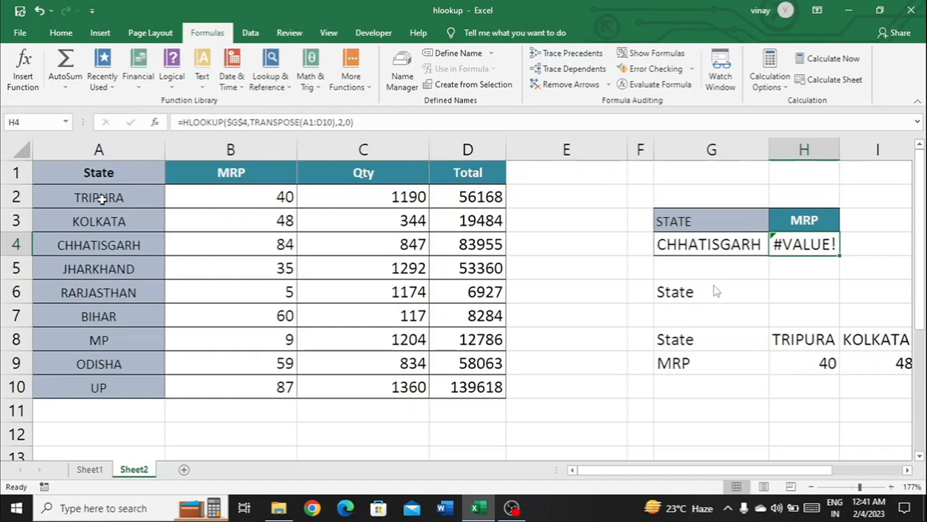
{"action": "key", "text": "F2"}
{"action": "key", "text": "ctrl+shift+Return"}
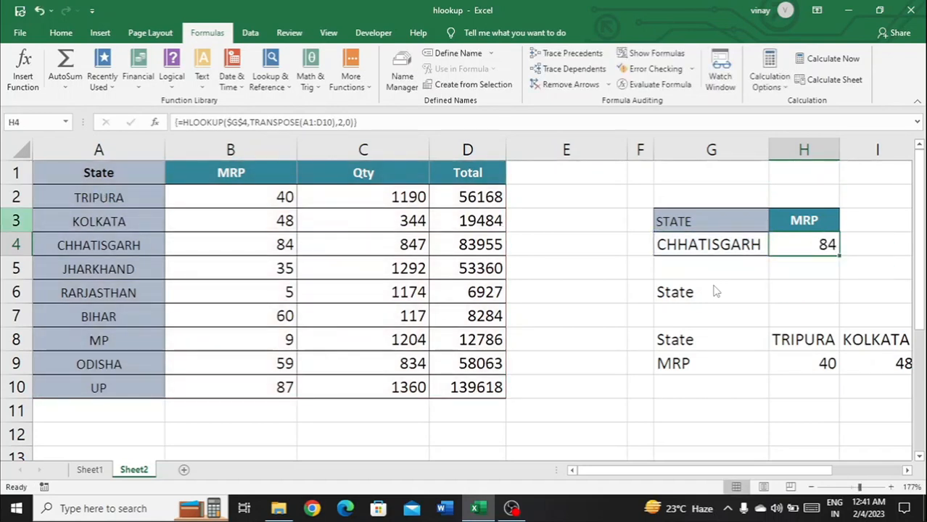
Set the row index number in H4's HLOOKUP to 3 and re-enter it as an array formula
{"action": "left_click", "coordinate": [276, 243]}
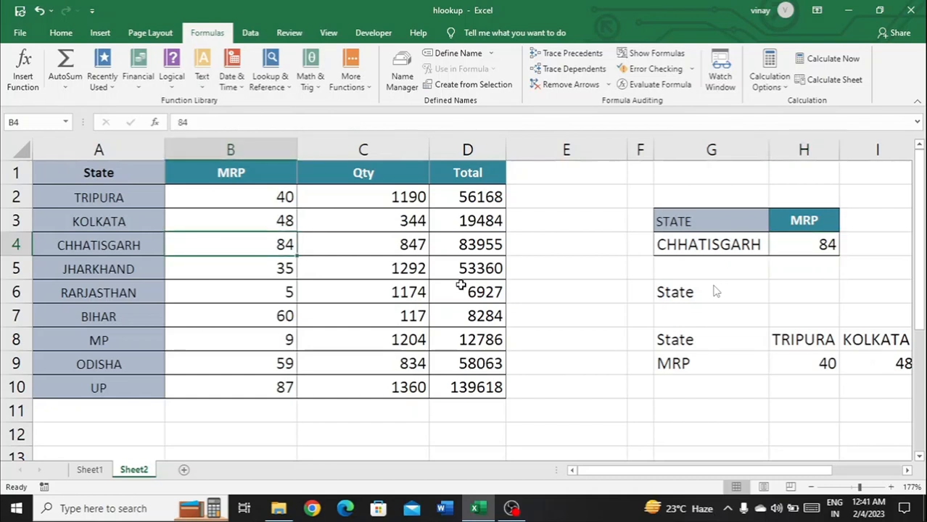
{"action": "left_click", "coordinate": [826, 245]}
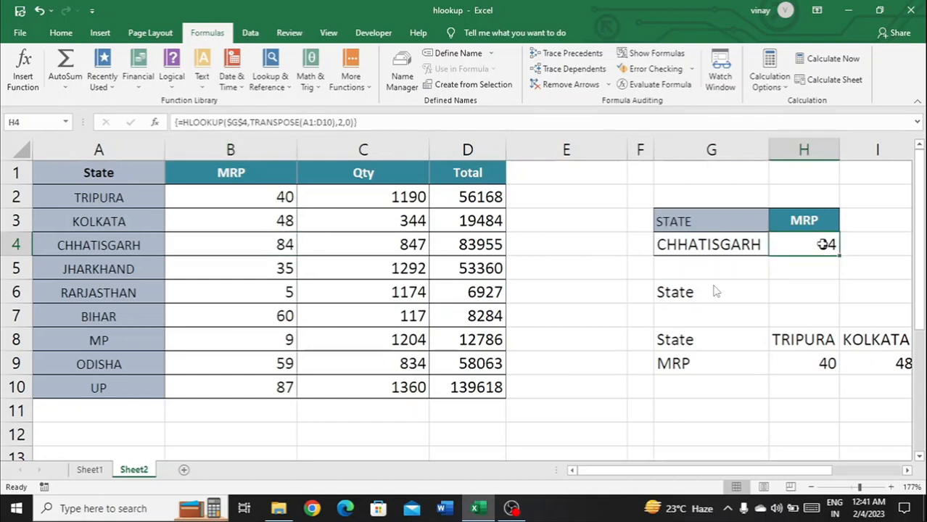
{"action": "double_click", "coordinate": [825, 244]}
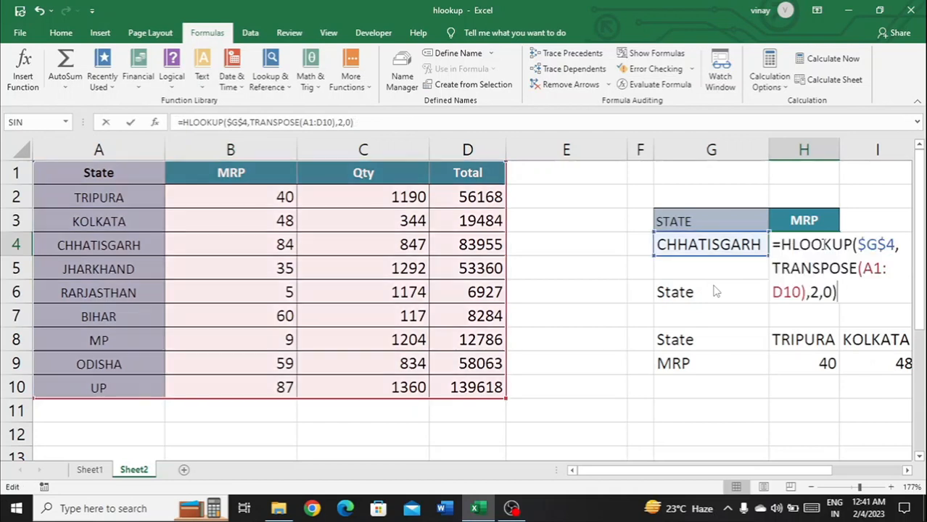
{"action": "key", "text": "Left"}
{"action": "key", "text": "Left"}
{"action": "key", "text": "Left"}
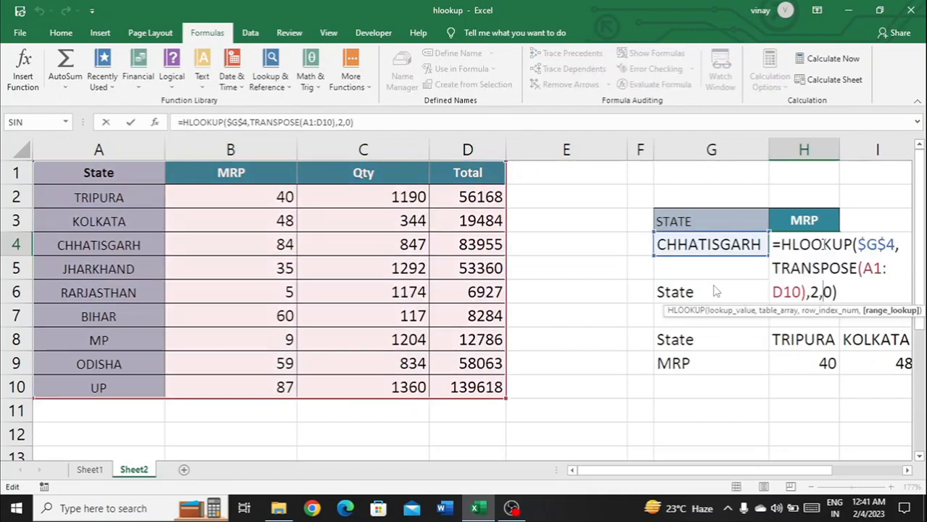
{"action": "key", "text": "BackSpace"}
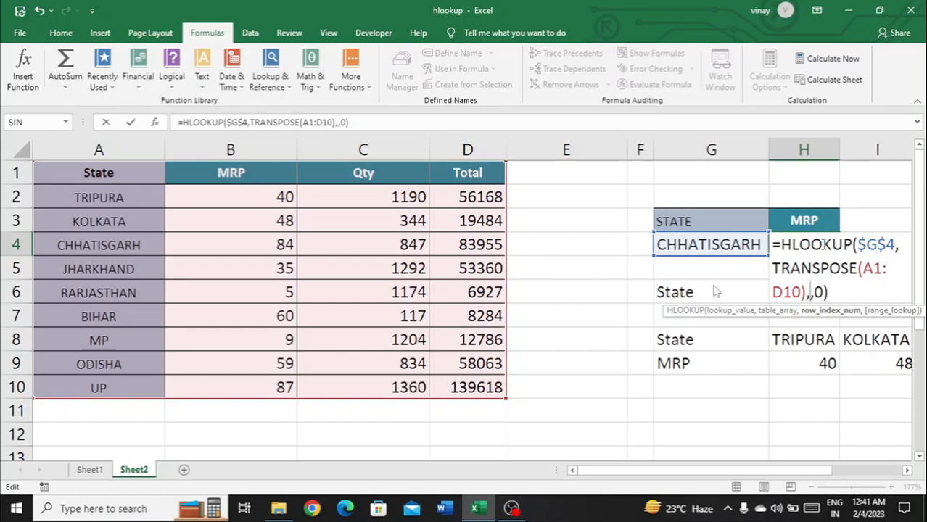
{"action": "type", "text": "3"}
{"action": "key", "text": "ctrl+shift+Return"}
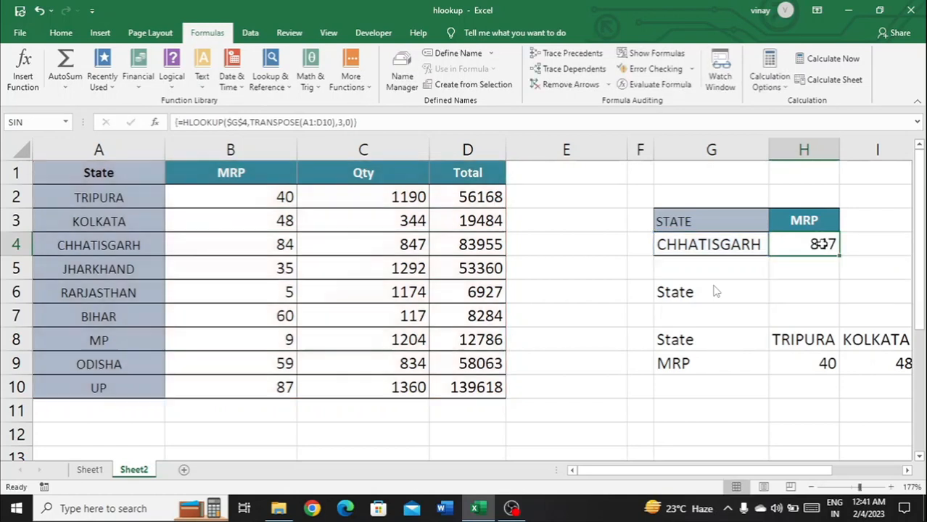